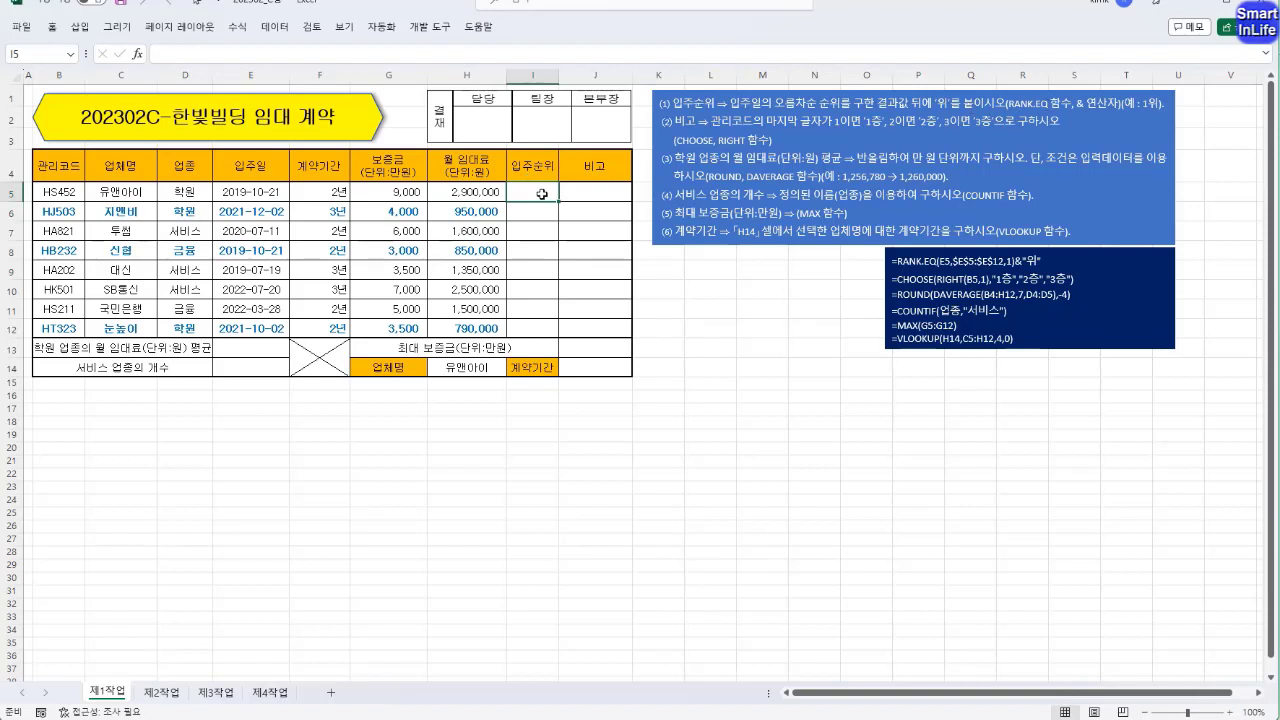
Start a RANK.EQ formula in I5 with E5 as the number and E5:E12 as the reference range.
text(=)
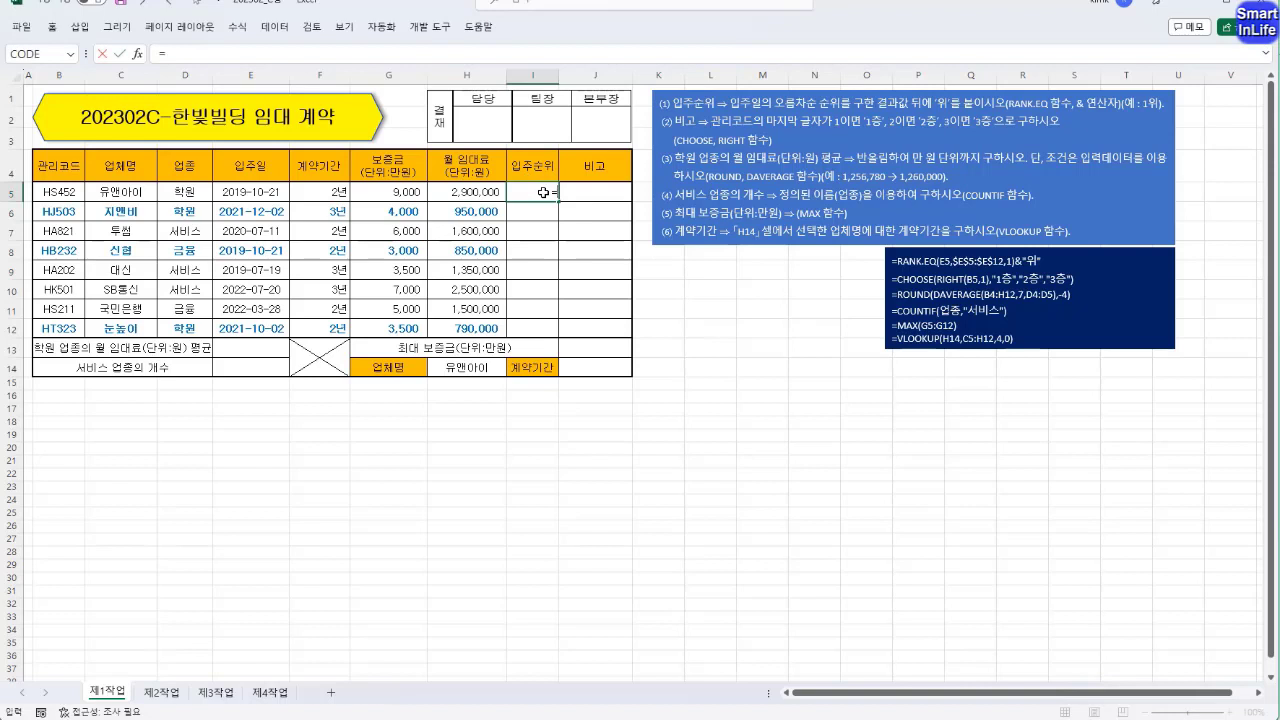
text(RANK)
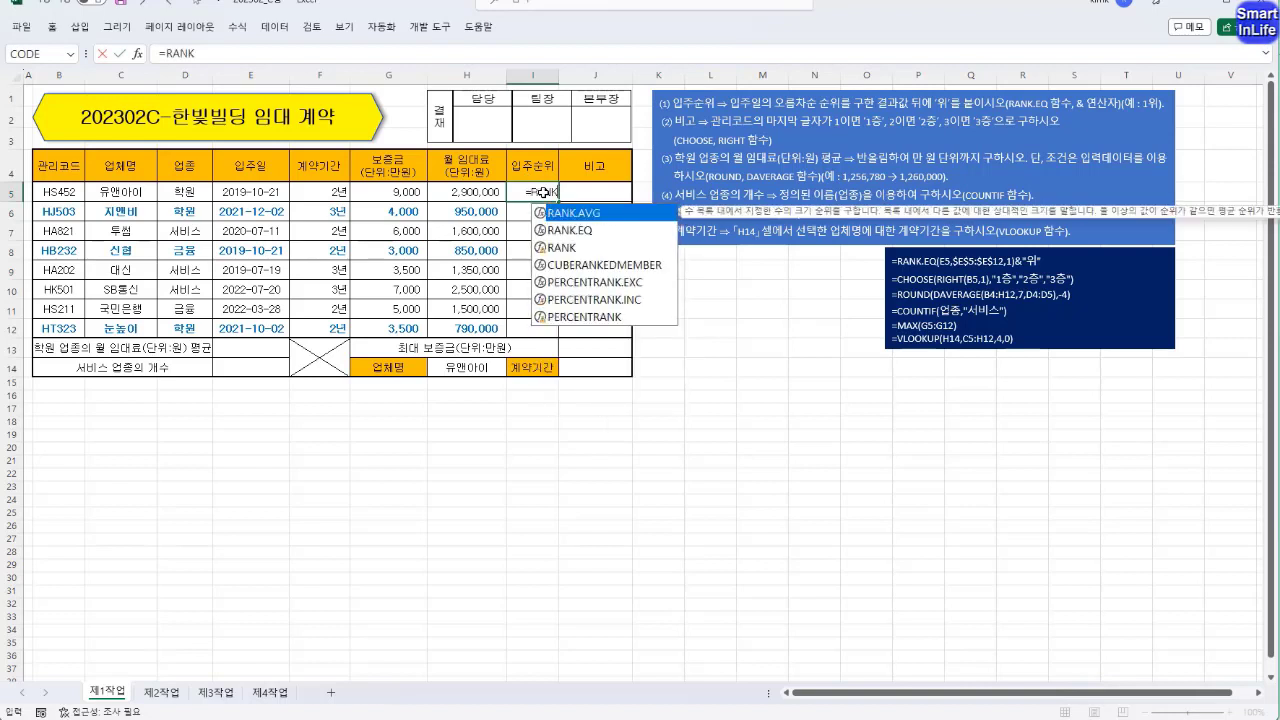
text(.)
key(Down)
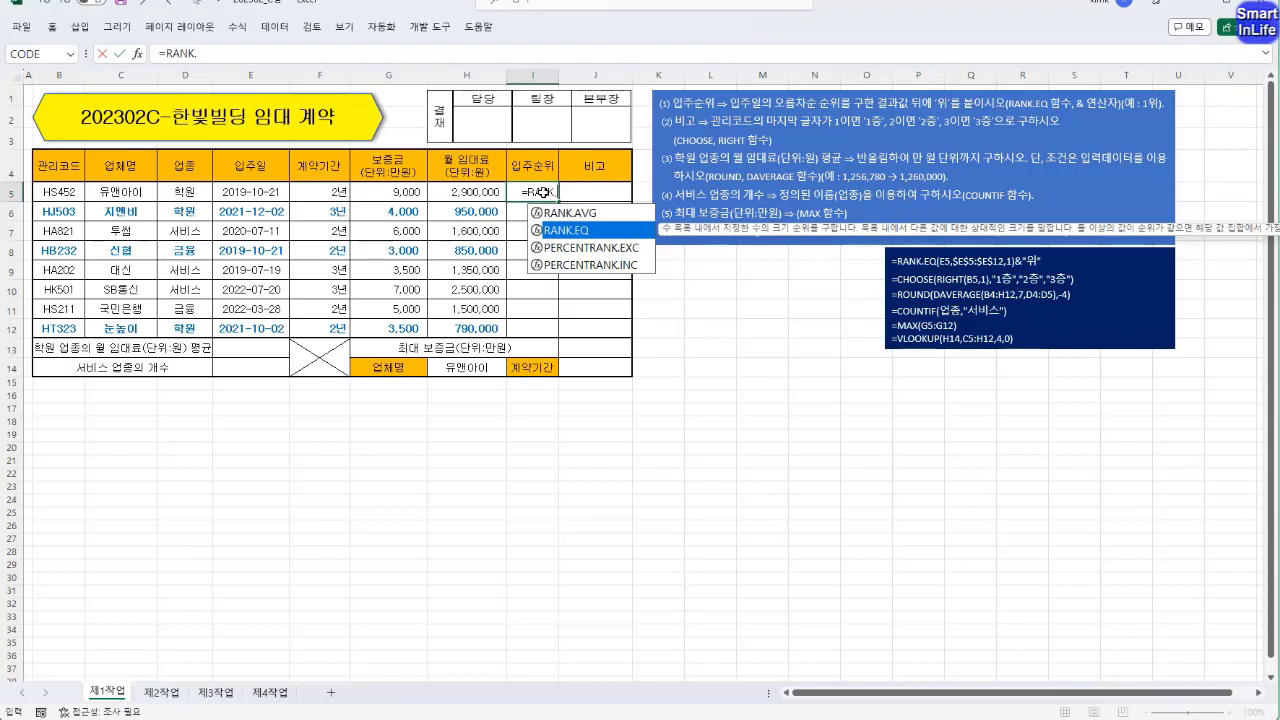
key(Tab)
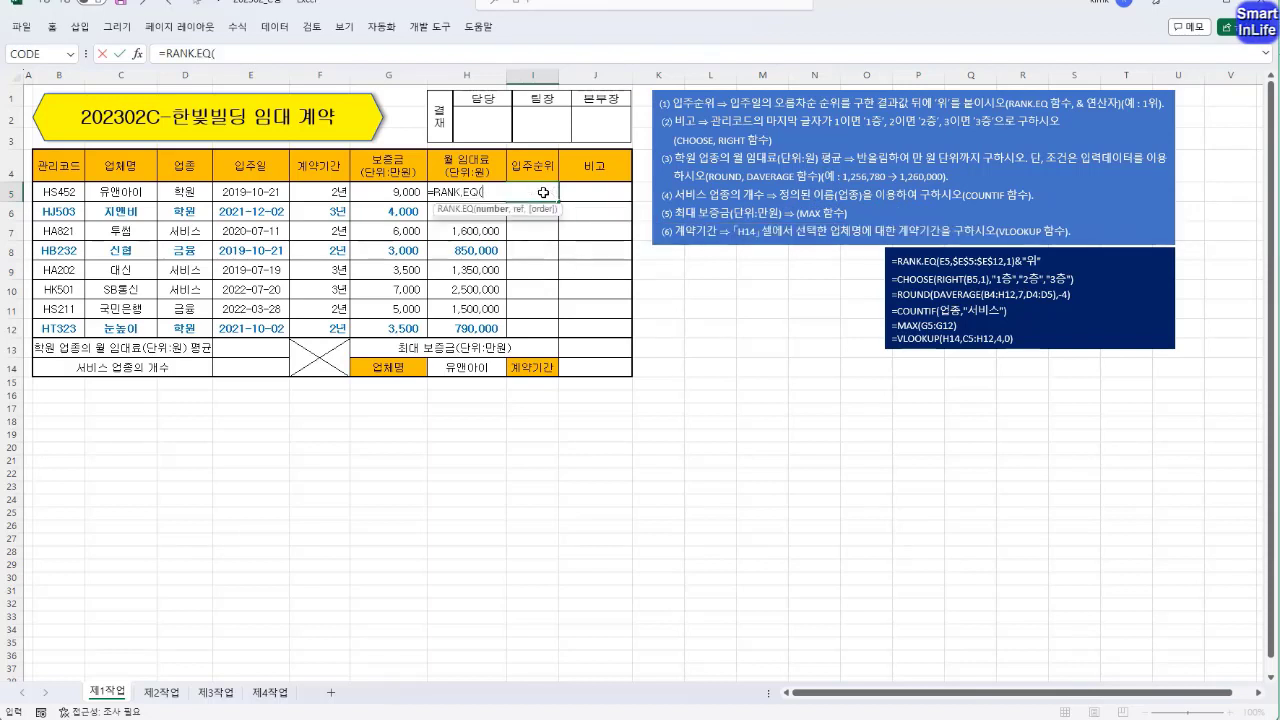
key(F2)
click(262, 191)
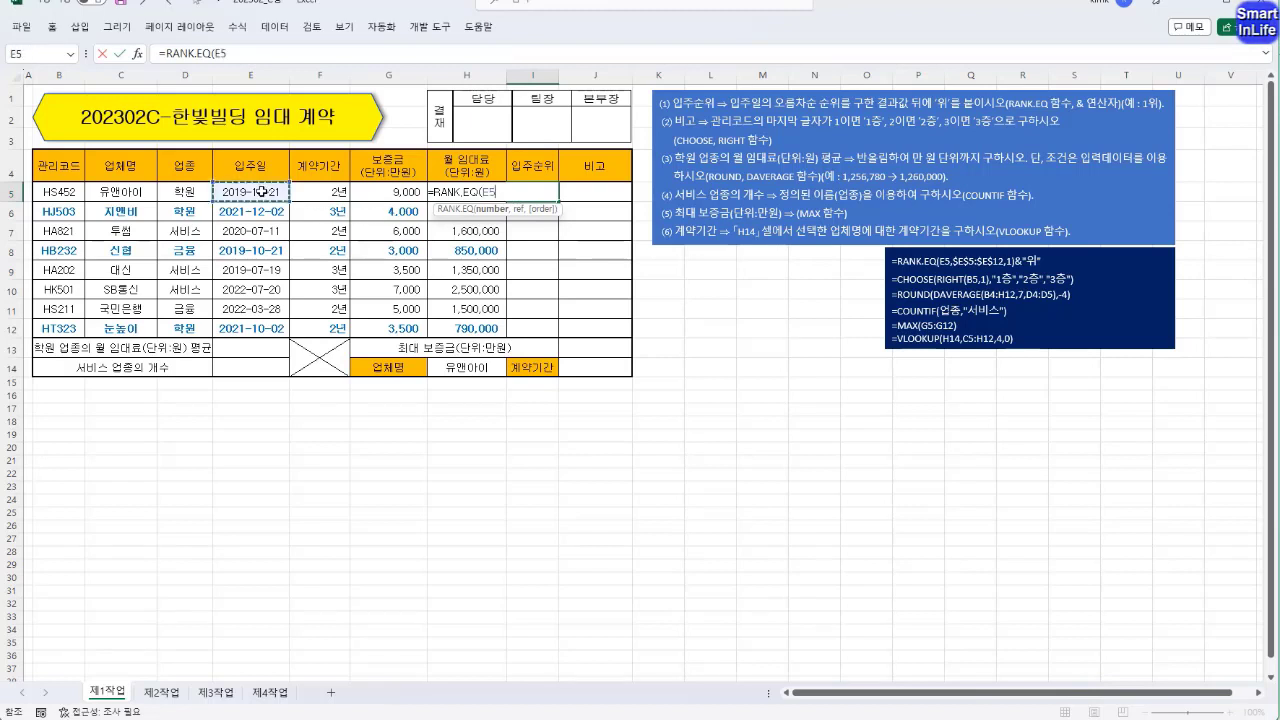
text(,)
drag(262, 191, 259, 330)
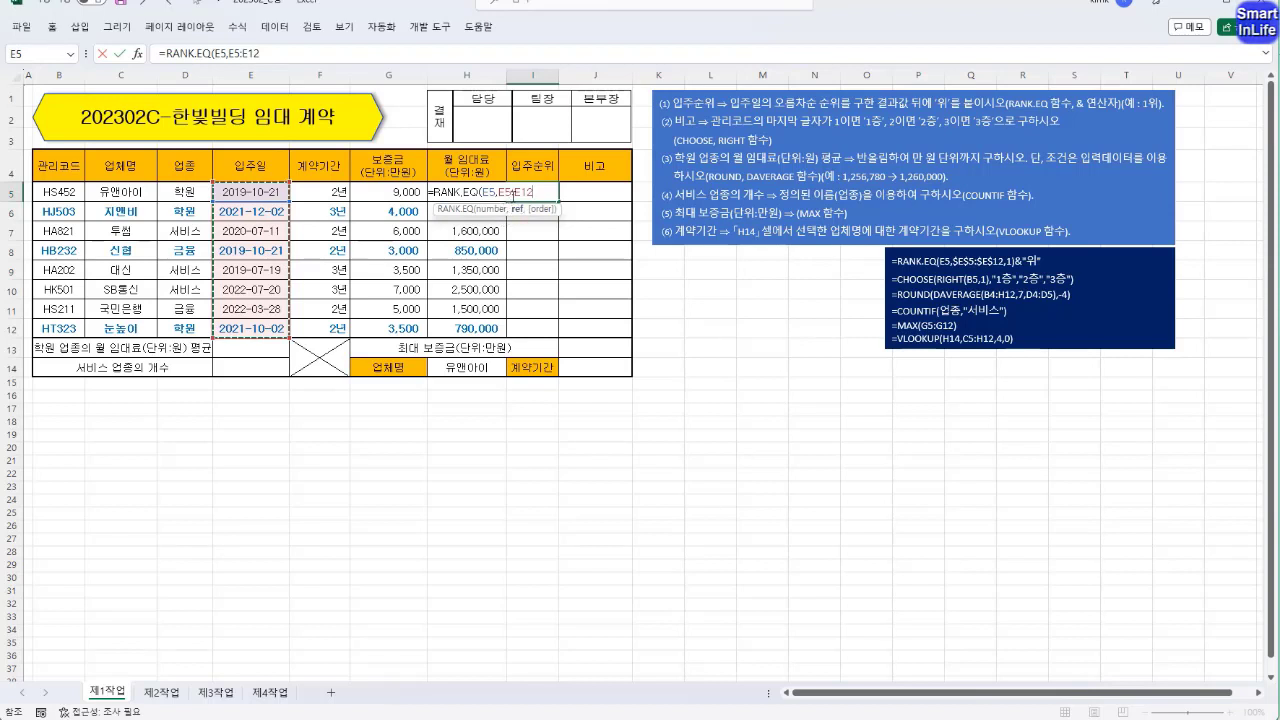
Make the reference range absolute as $E$5:$E$12 and complete the I5 formula with ascending order (1).
click(516, 192)
key(F4)
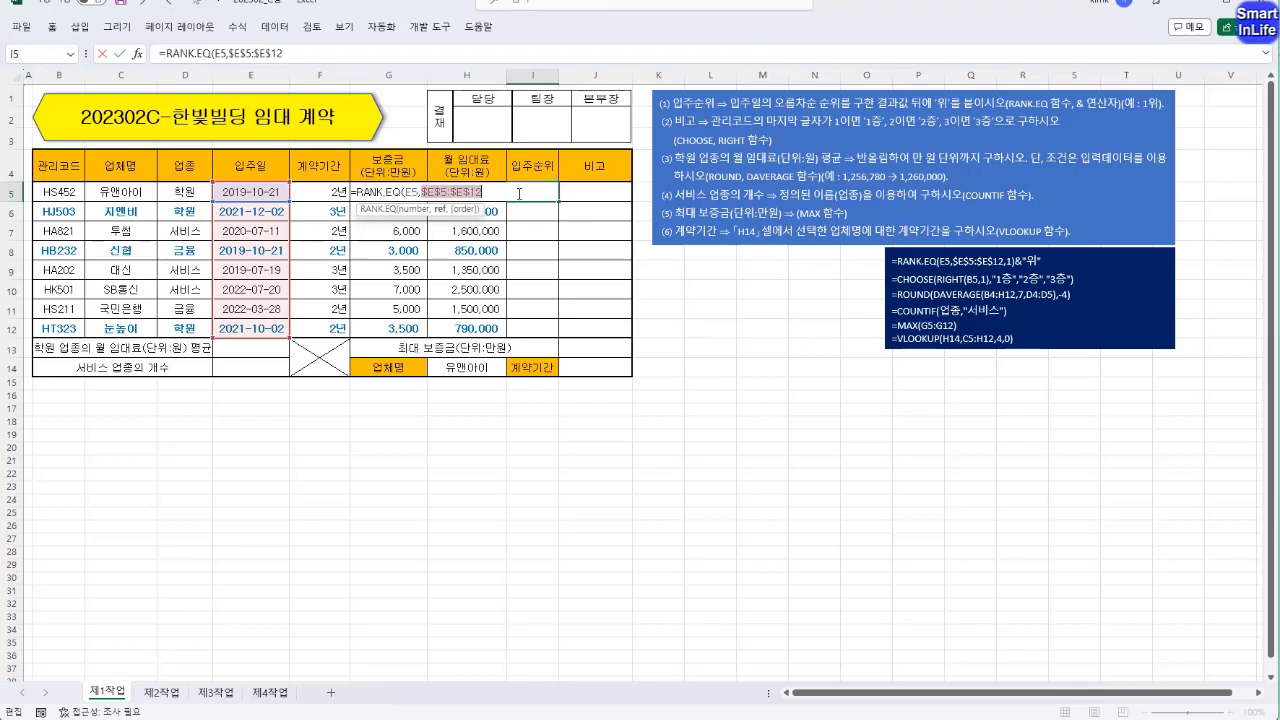
click(487, 190)
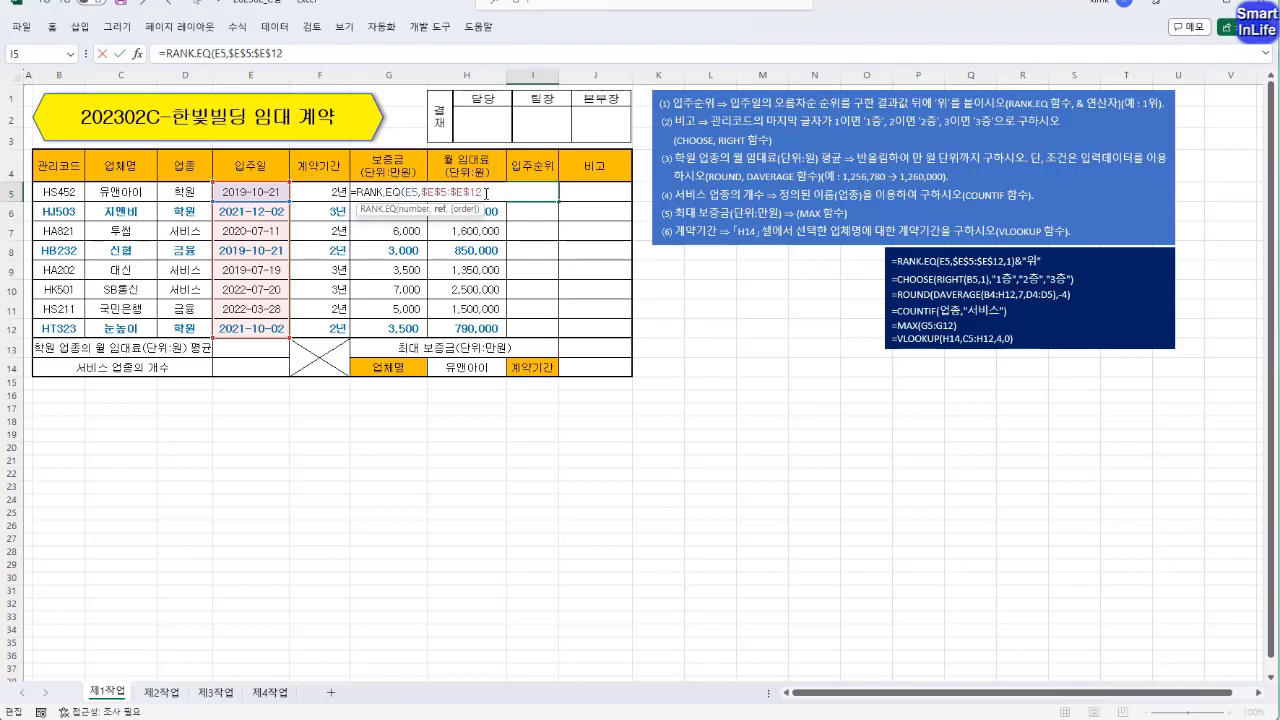
text(,)
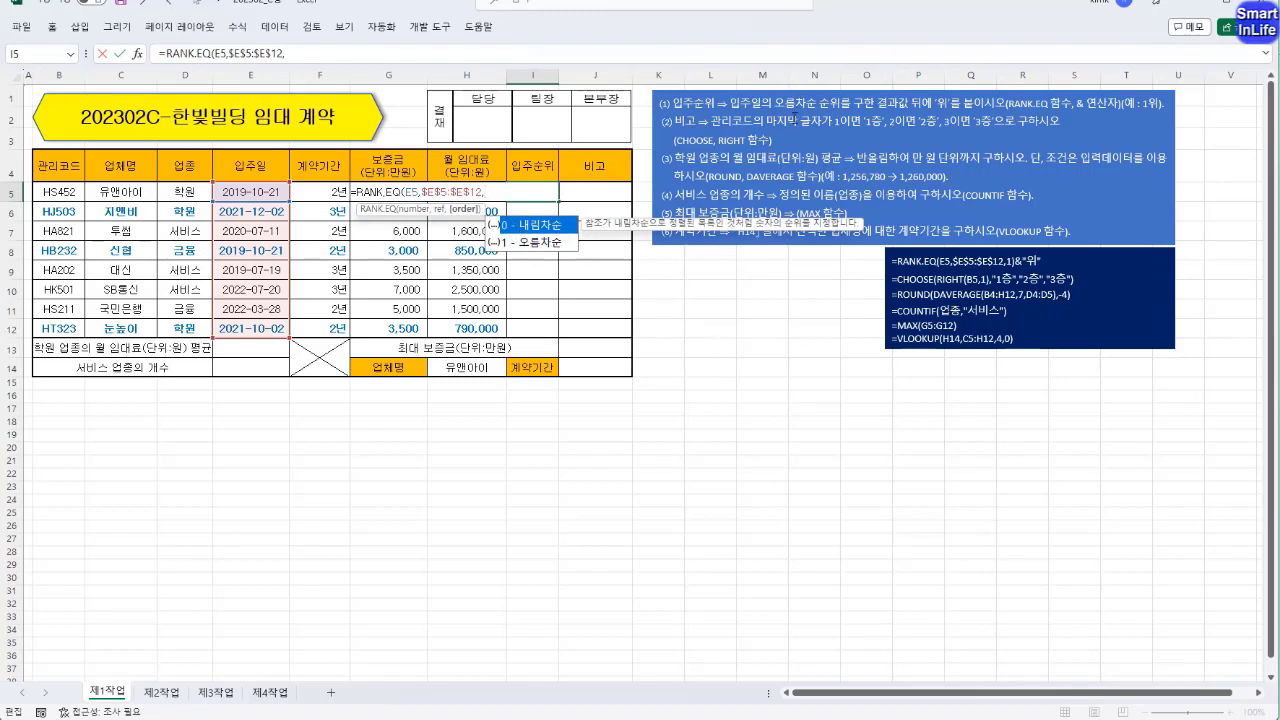
click(563, 243)
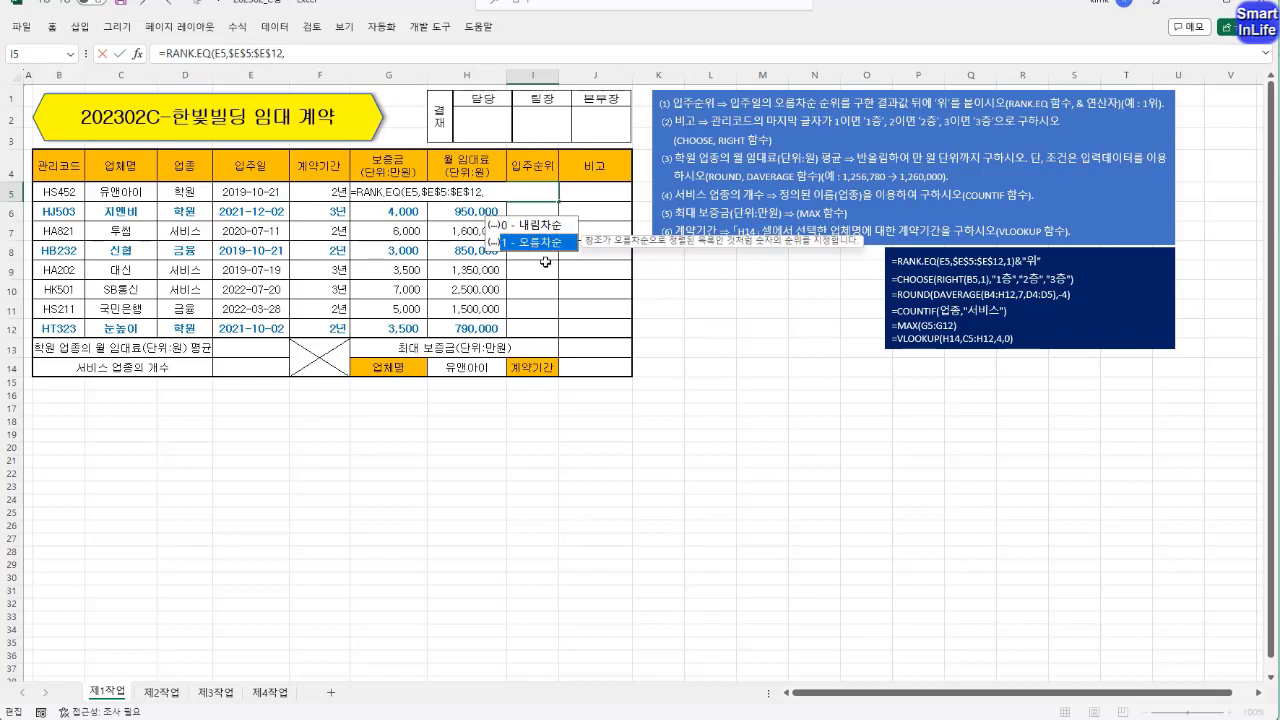
double_click(540, 243)
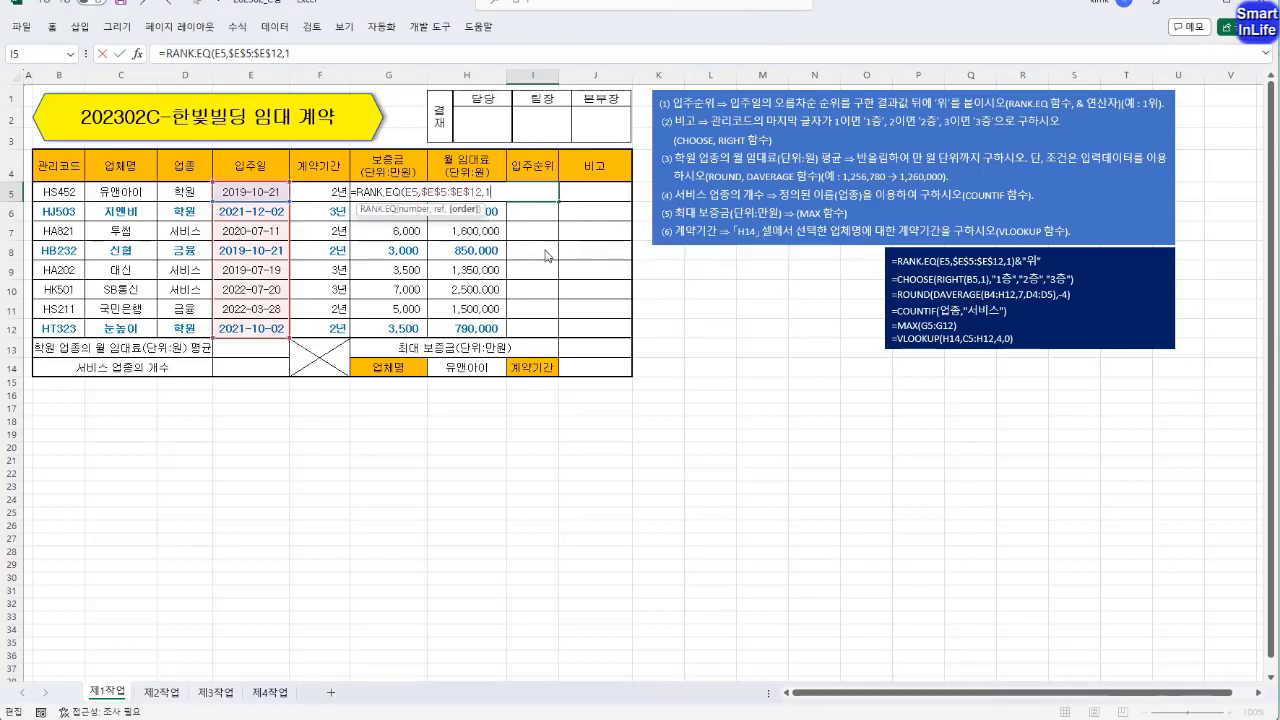
key(Return)
Clear the order argument of the I5 rank formula, choose ascending (1) again and commit the formula.
double_click(534, 192)
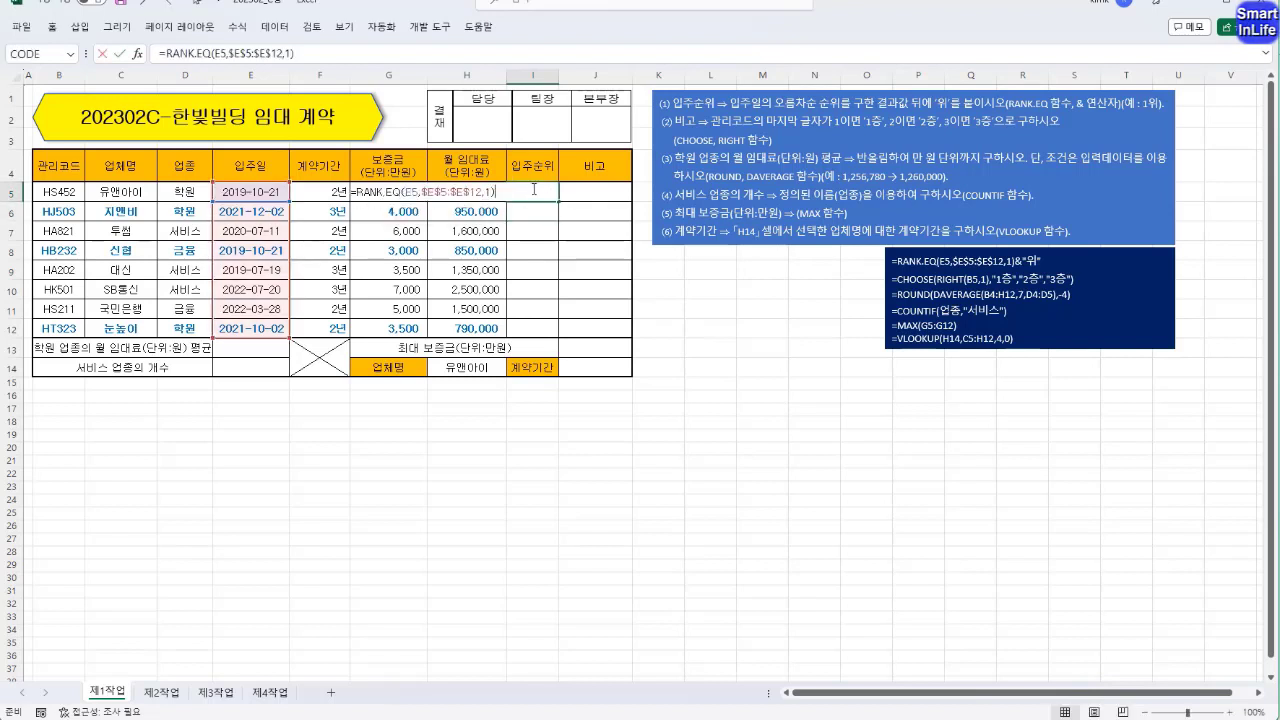
click(289, 54)
key(BackSpace)
key(BackSpace)
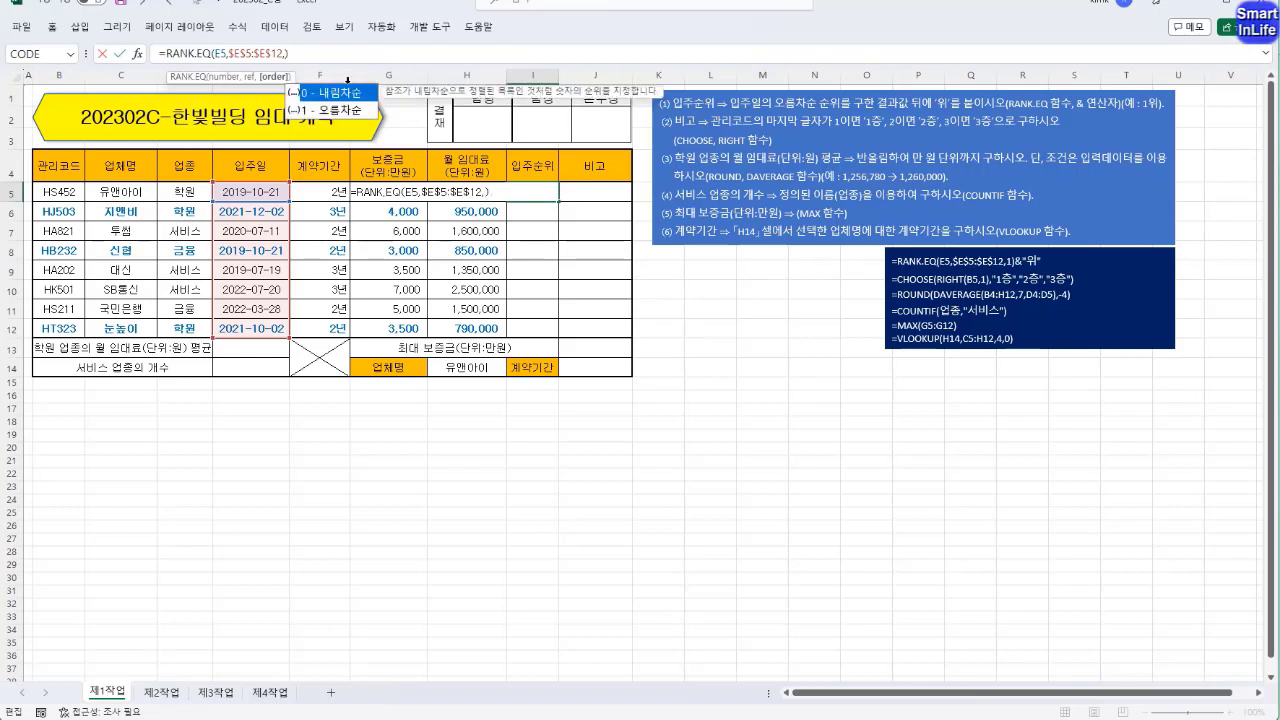
text(,)
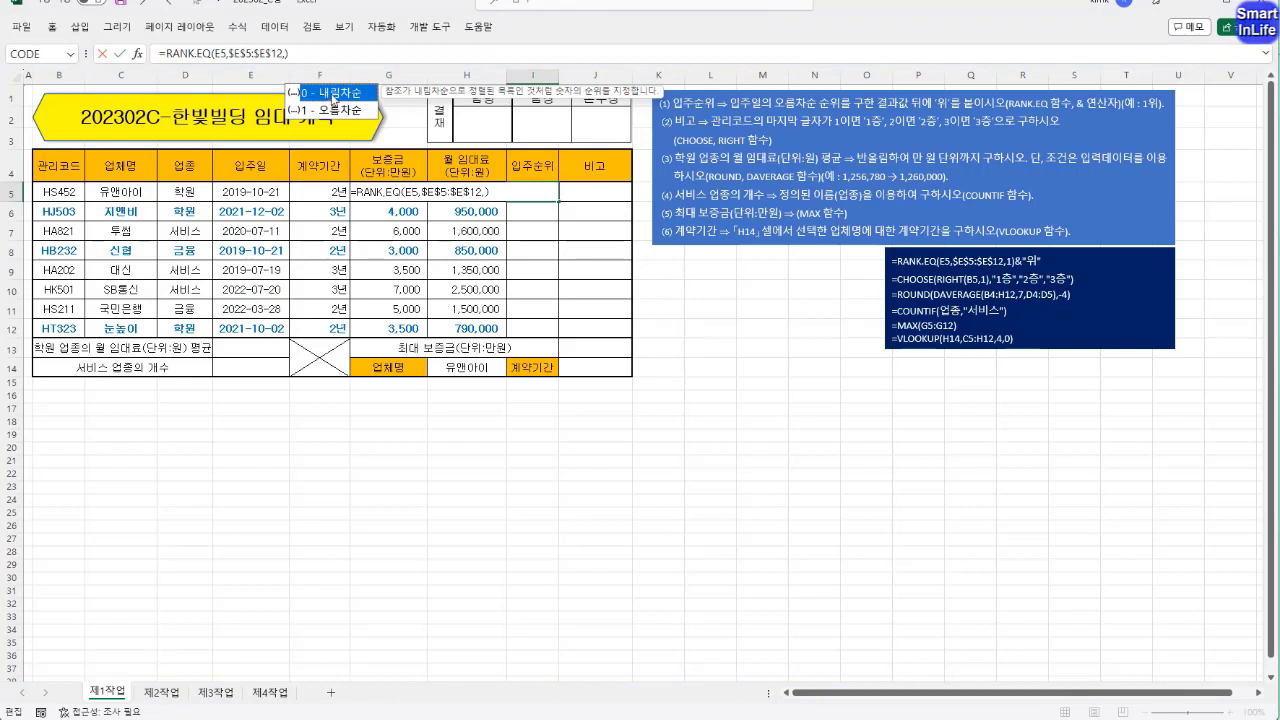
click(338, 111)
click(339, 94)
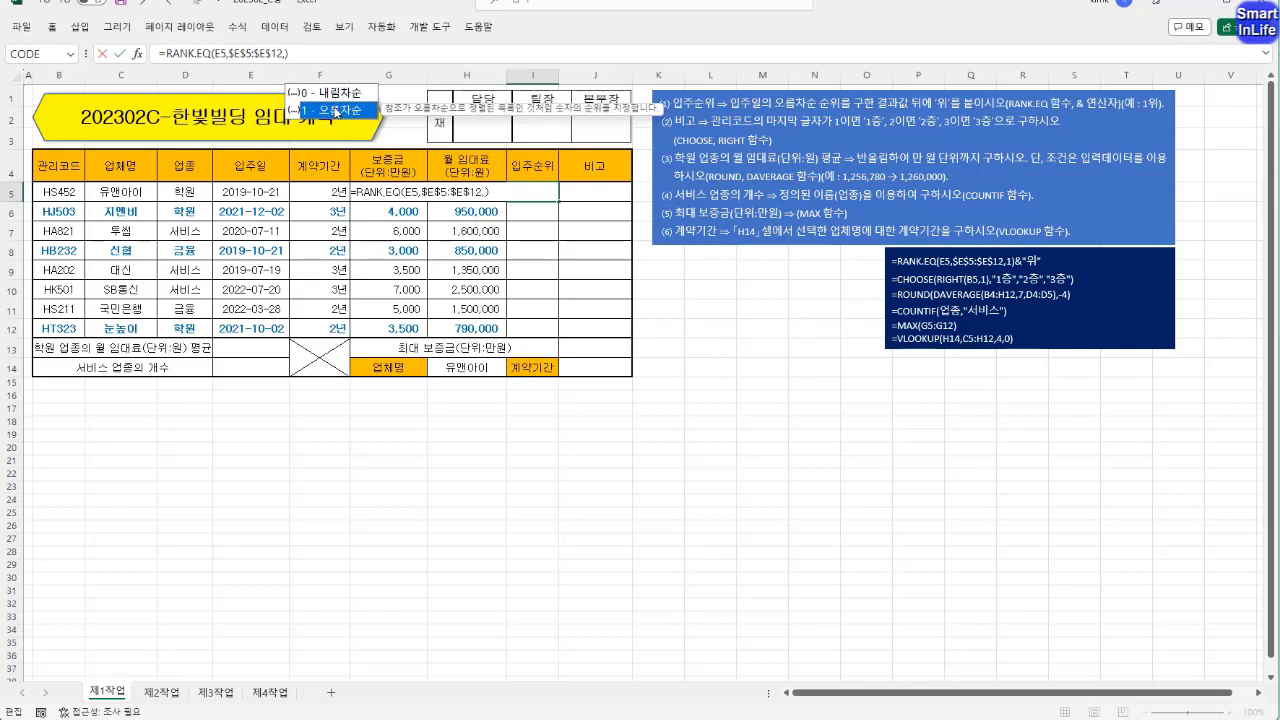
double_click(338, 112)
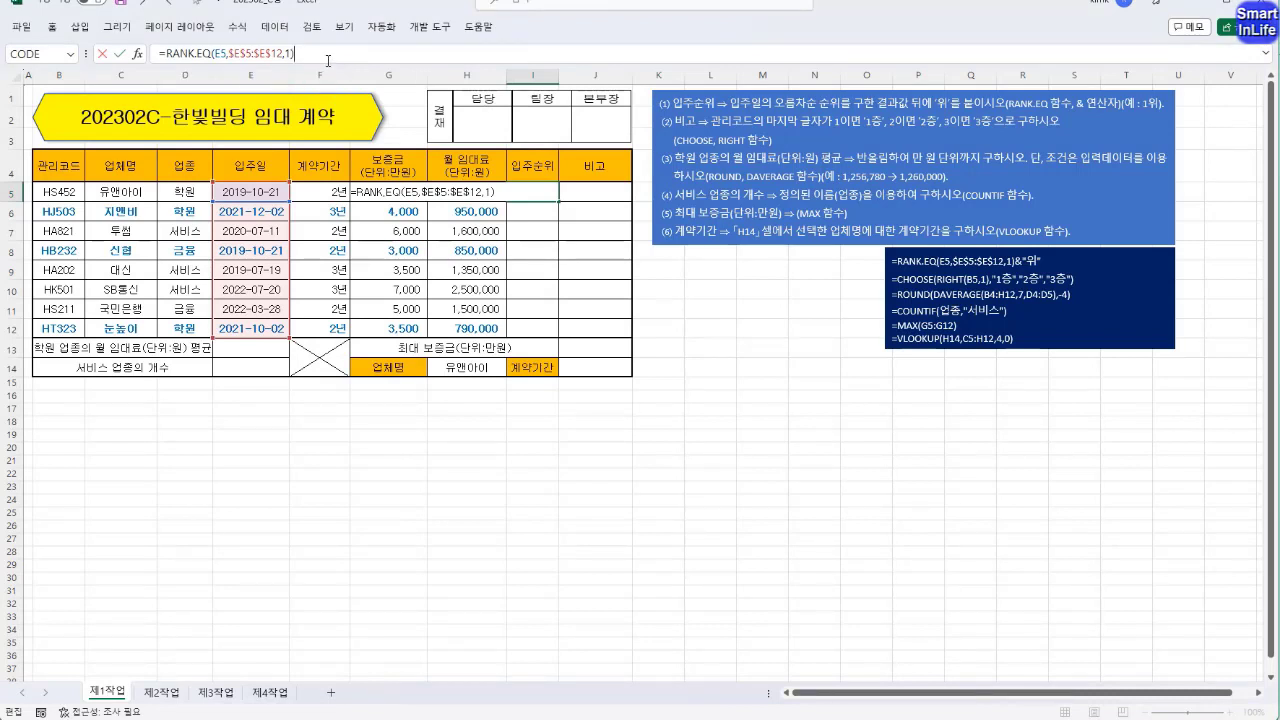
key(Return)
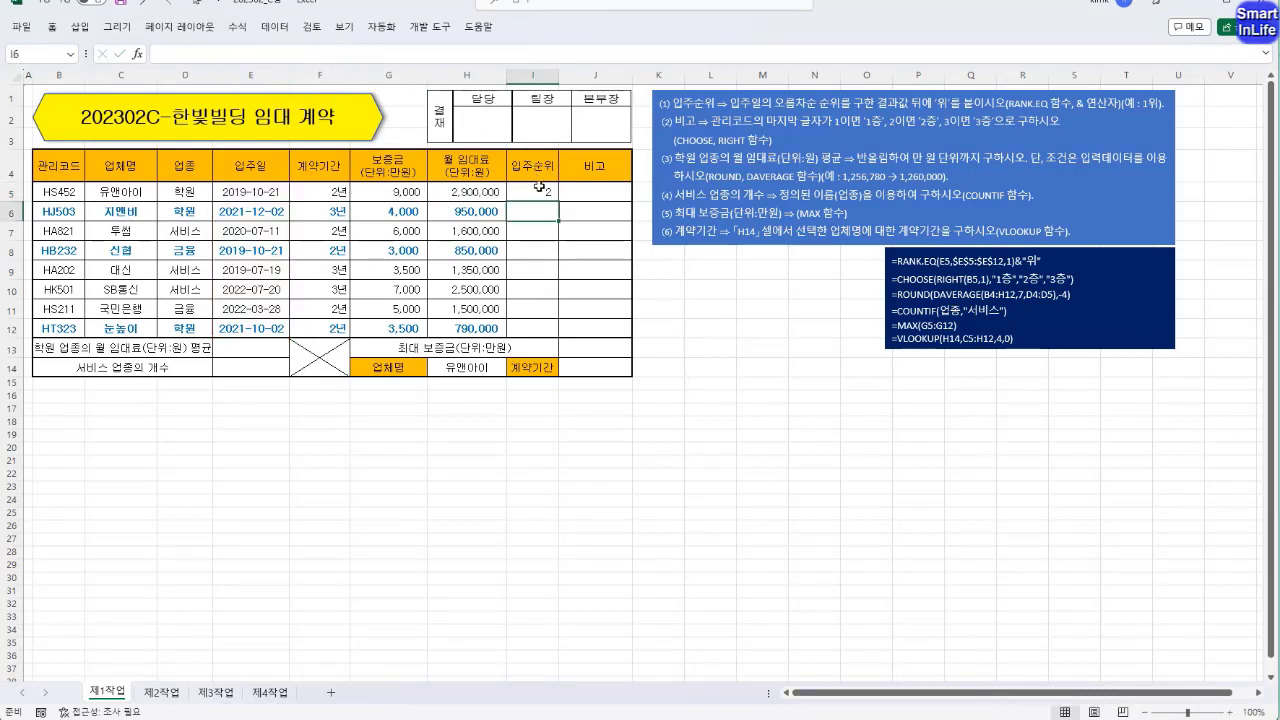
Fill the rank formula from I5 down to I12 without formatting.
click(539, 187)
drag(558, 200, 562, 332)
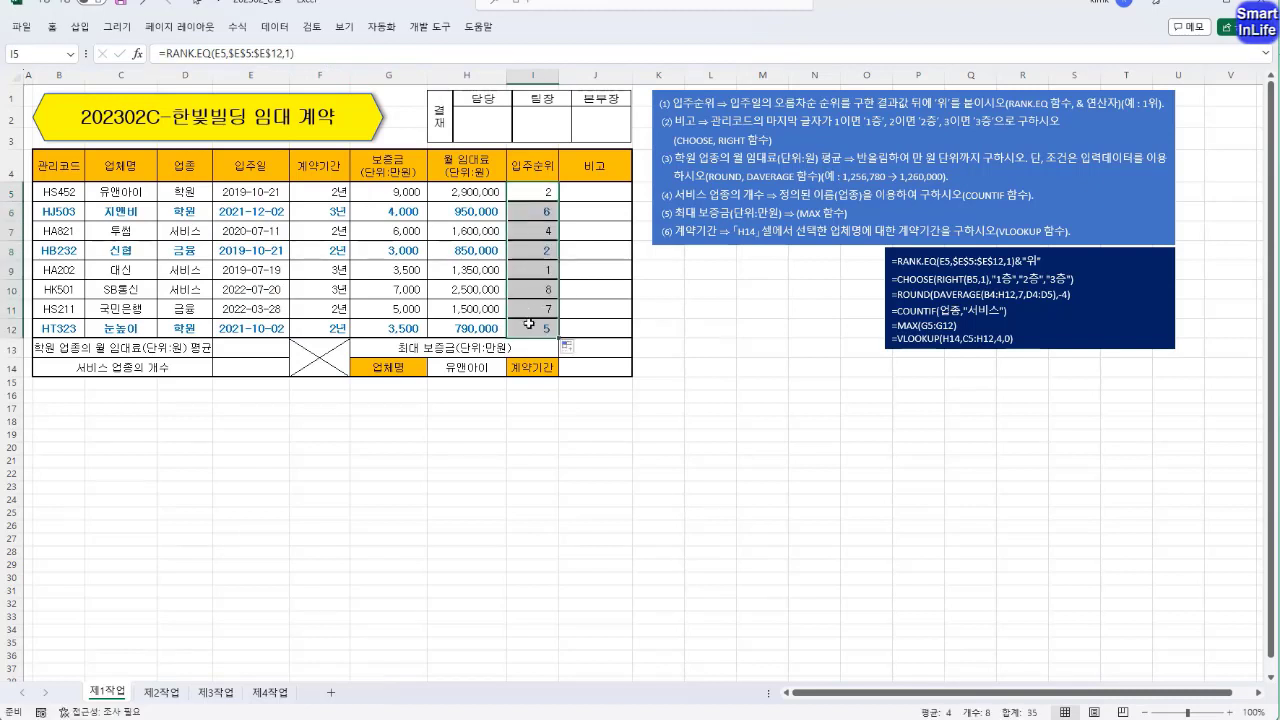
click(567, 346)
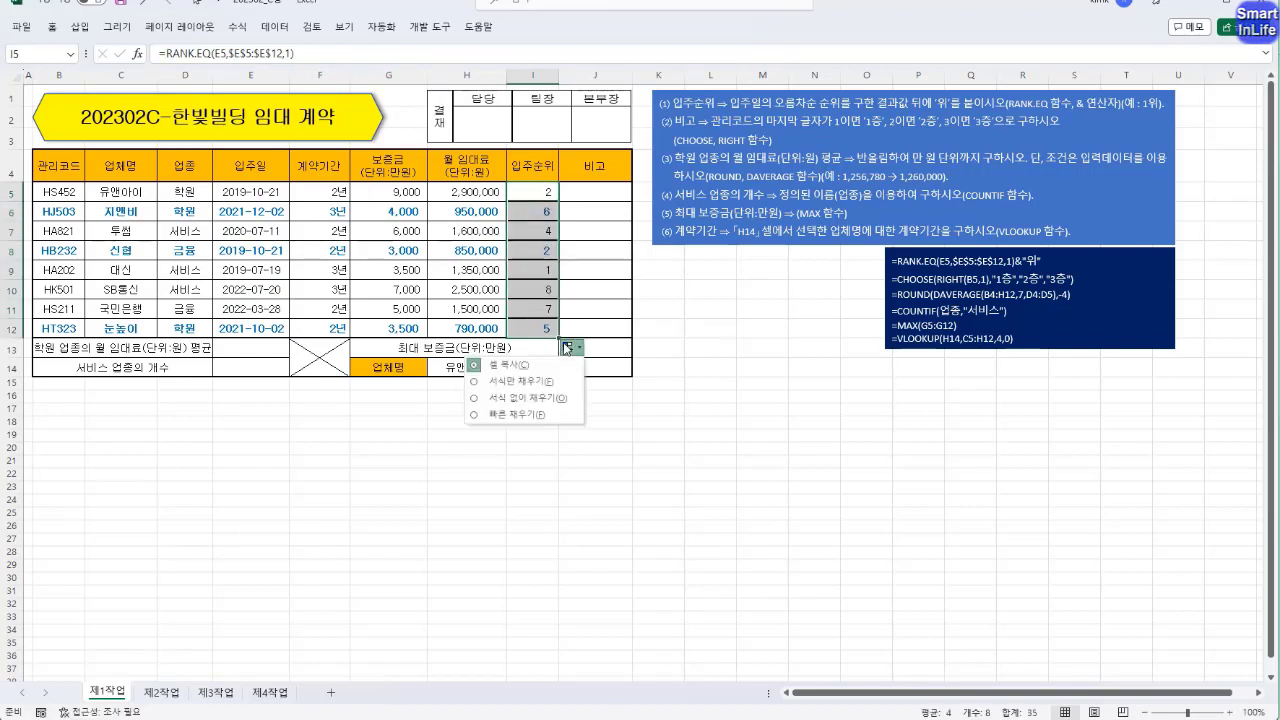
click(547, 400)
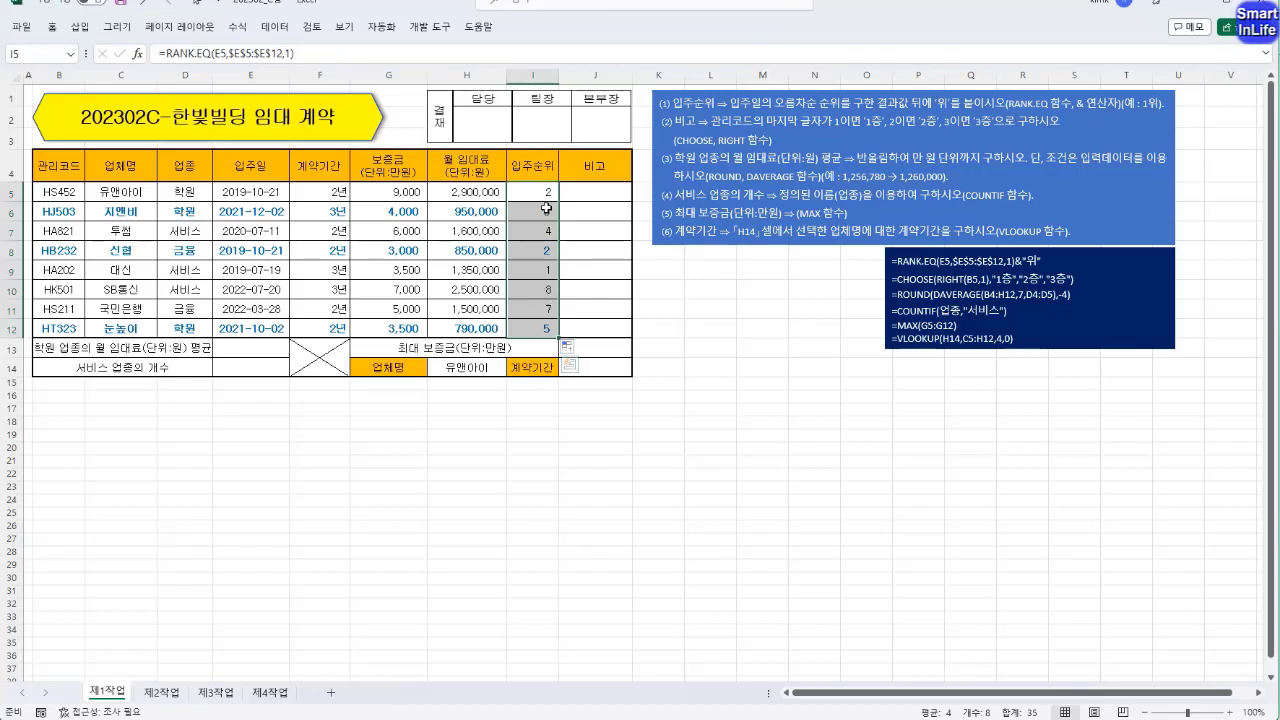
Examine the rank results and formulas in several cells of I5:I12, comparing them with I5.
click(537, 268)
click(548, 192)
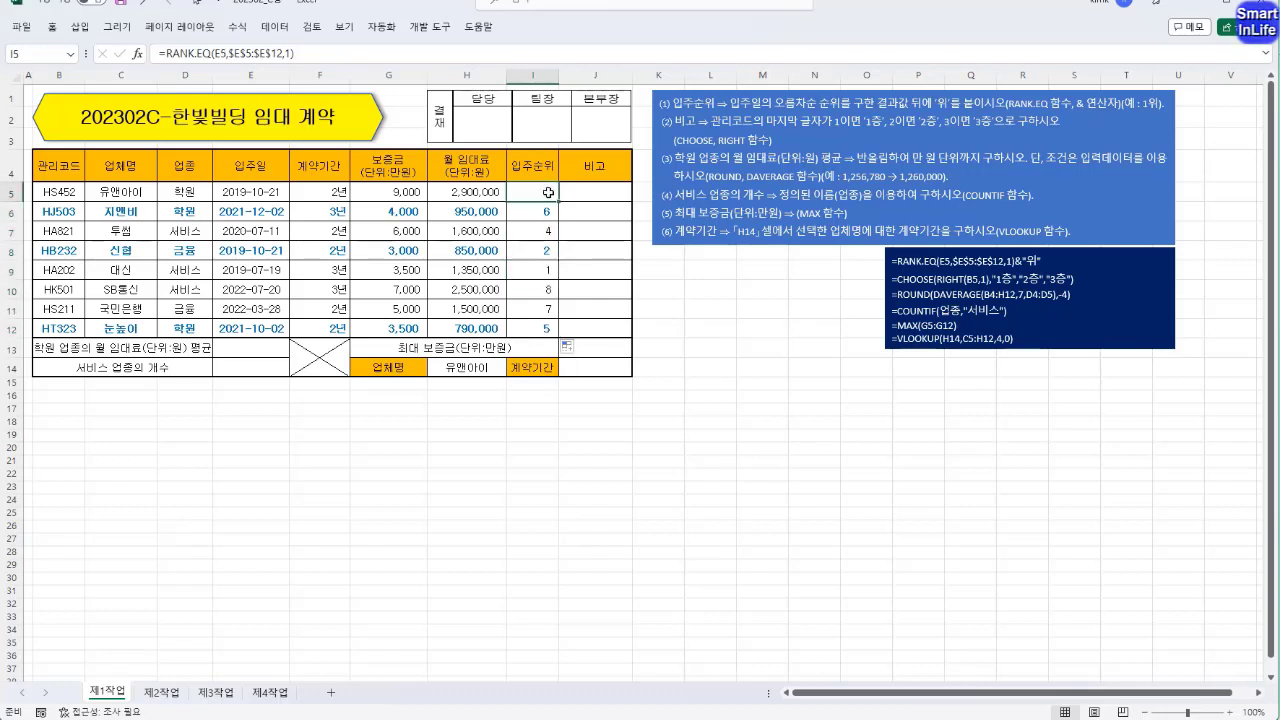
click(546, 250)
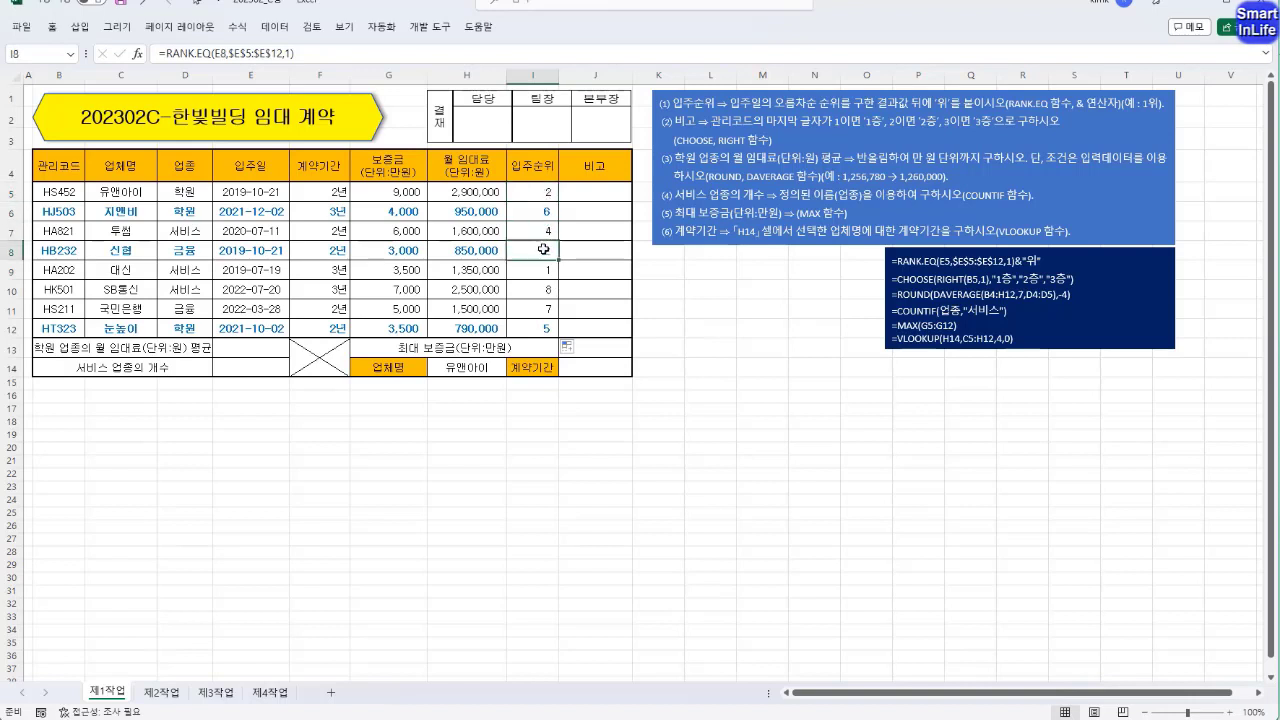
click(530, 190)
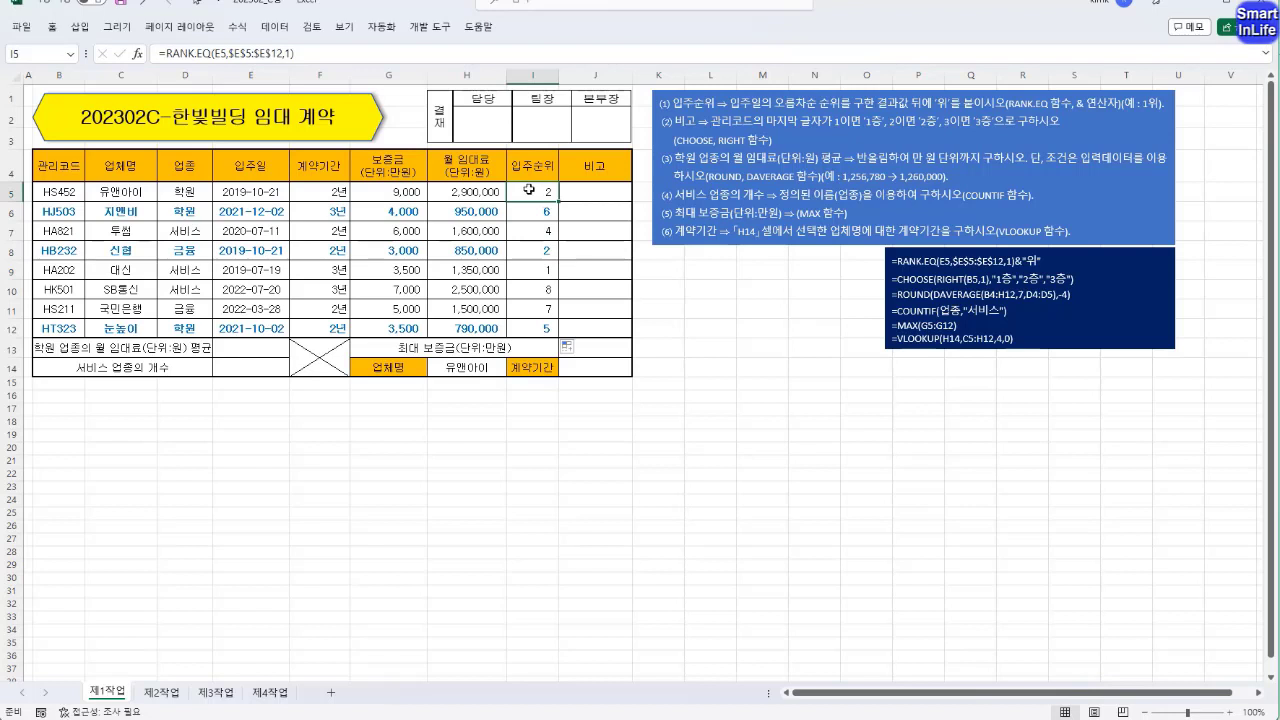
click(530, 244)
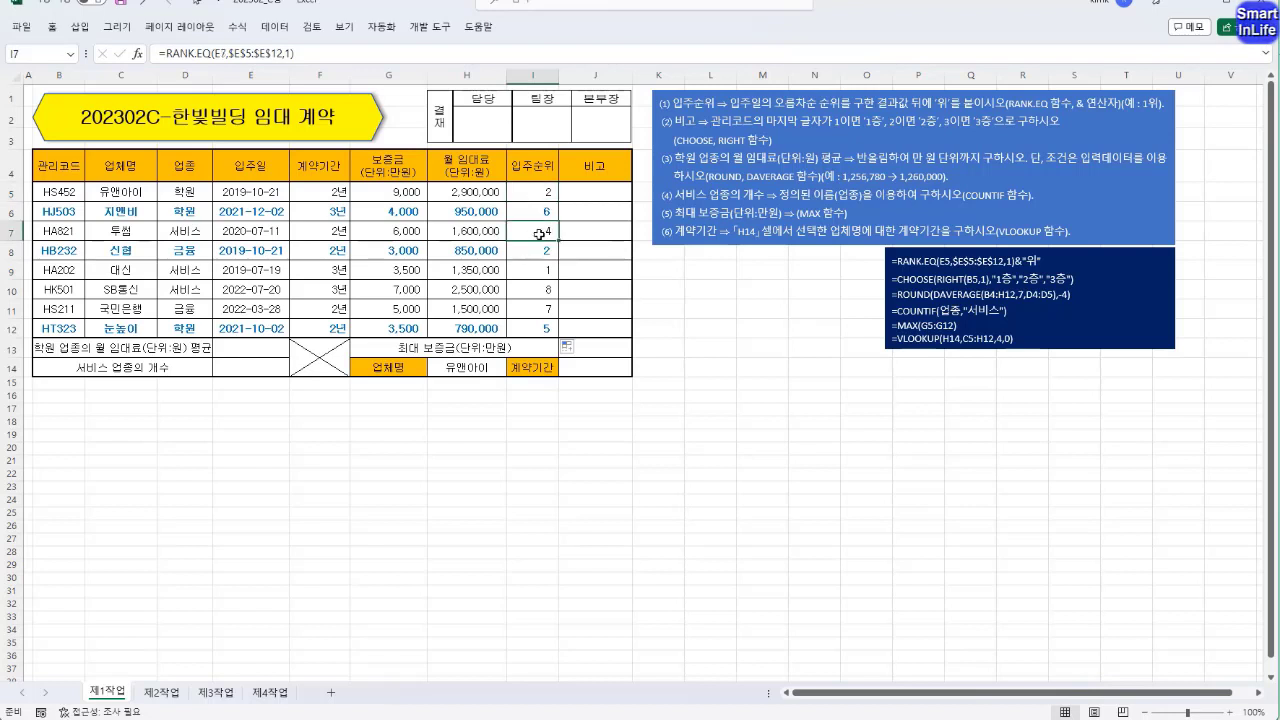
click(543, 328)
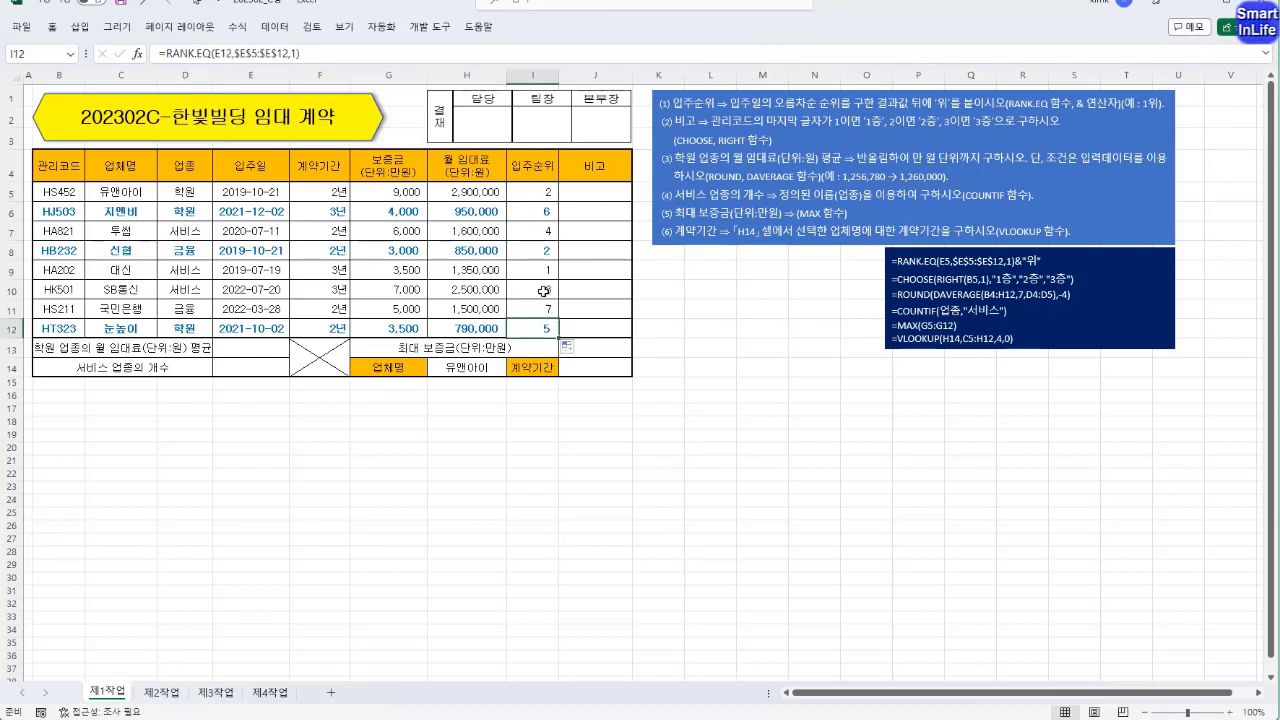
click(545, 187)
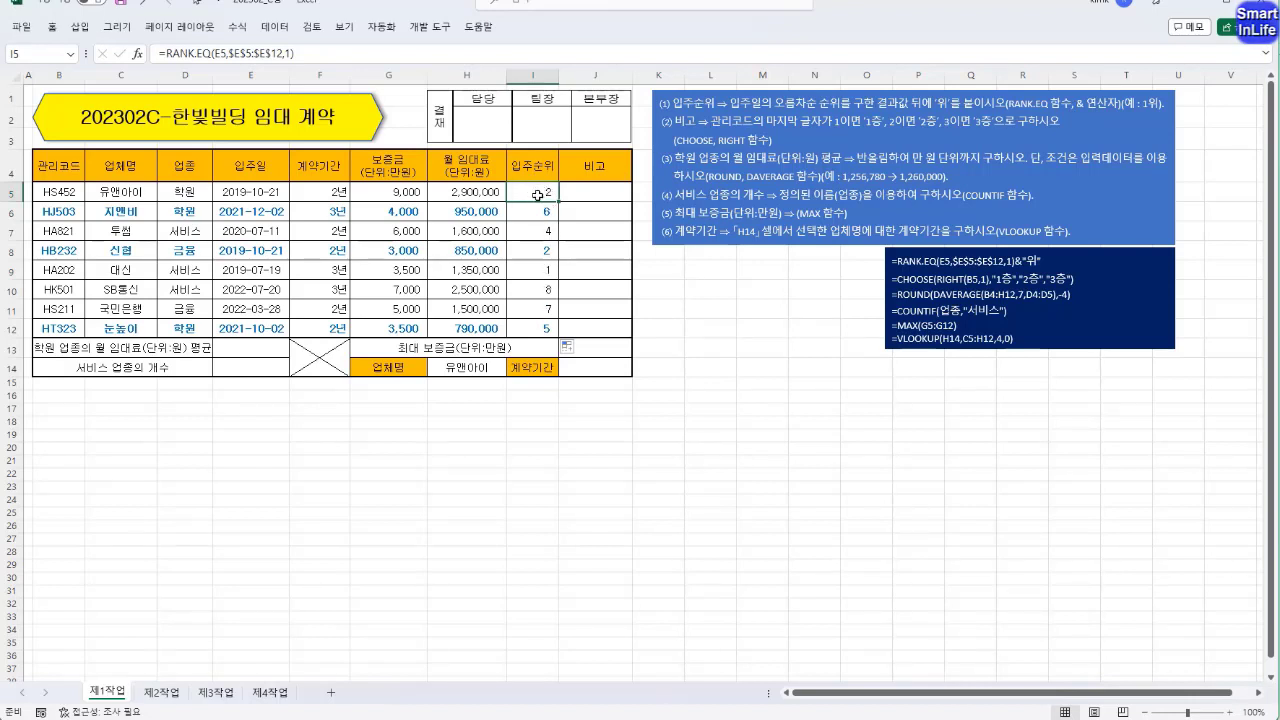
Try appending &"위" to all the rank formulas in I5:I12 in a single entry, and undo that change.
drag(538, 195, 537, 330)
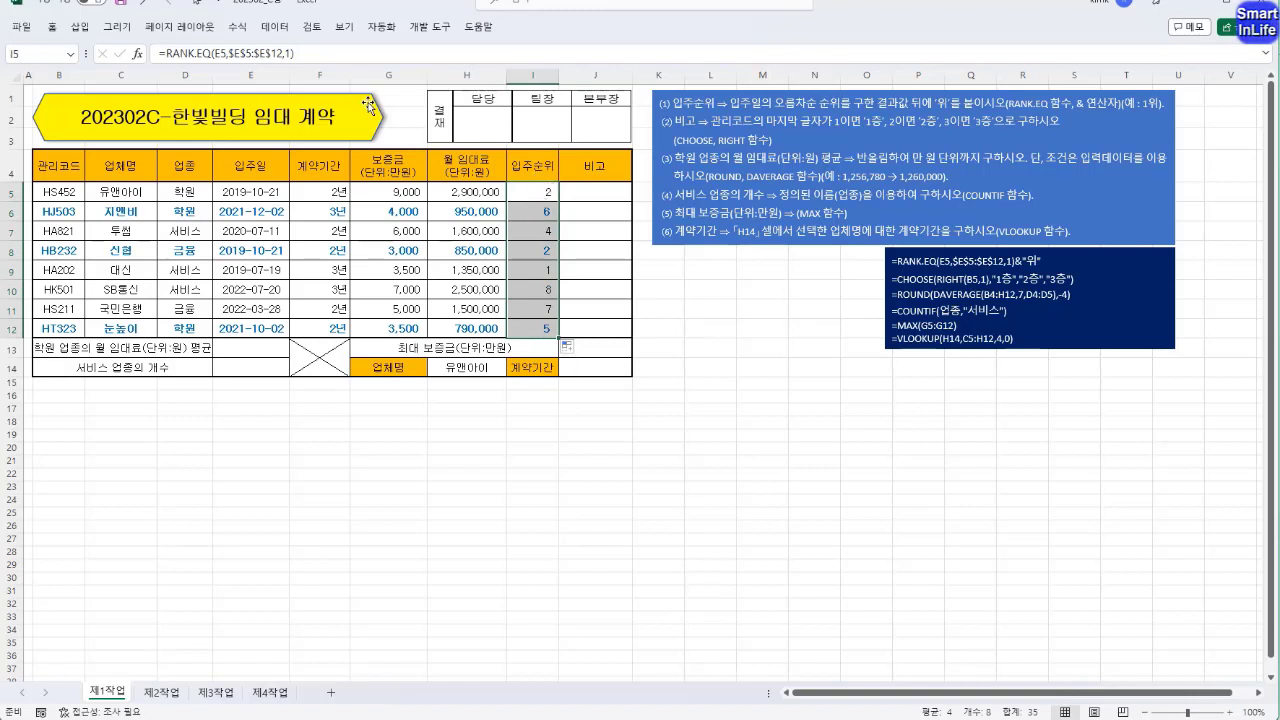
click(312, 54)
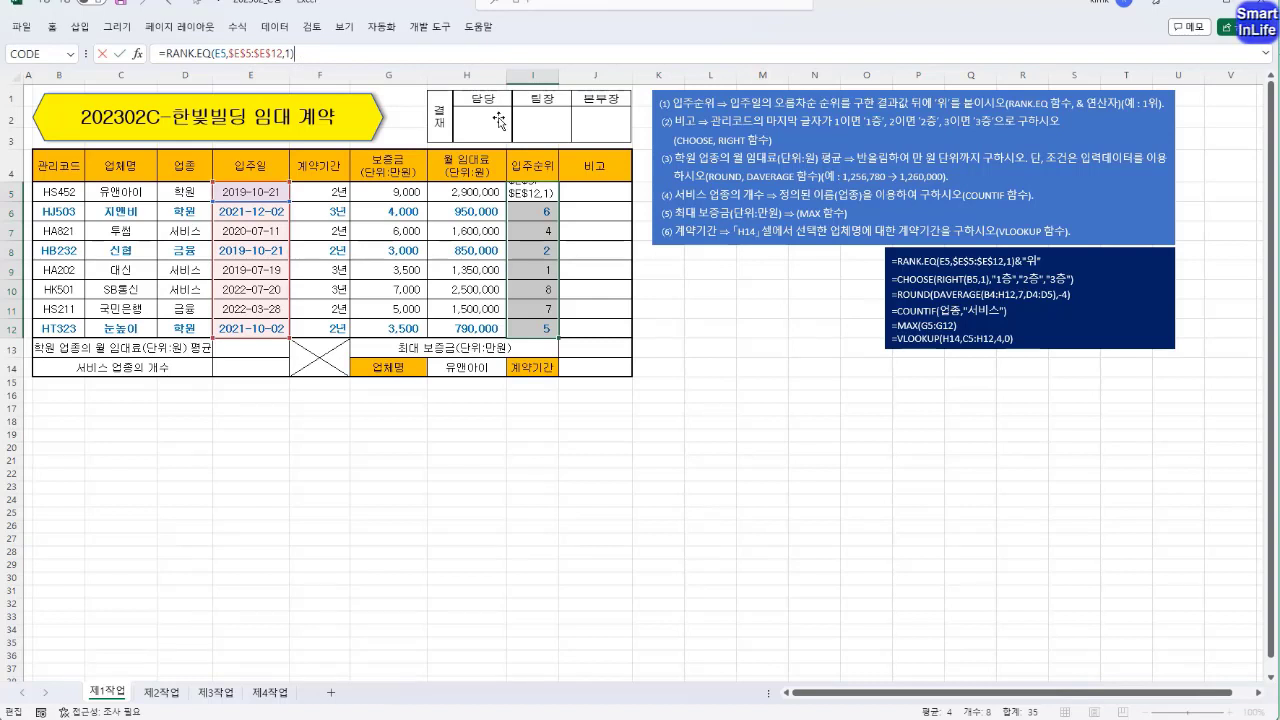
text(&"위")
key(ctrl+Return)
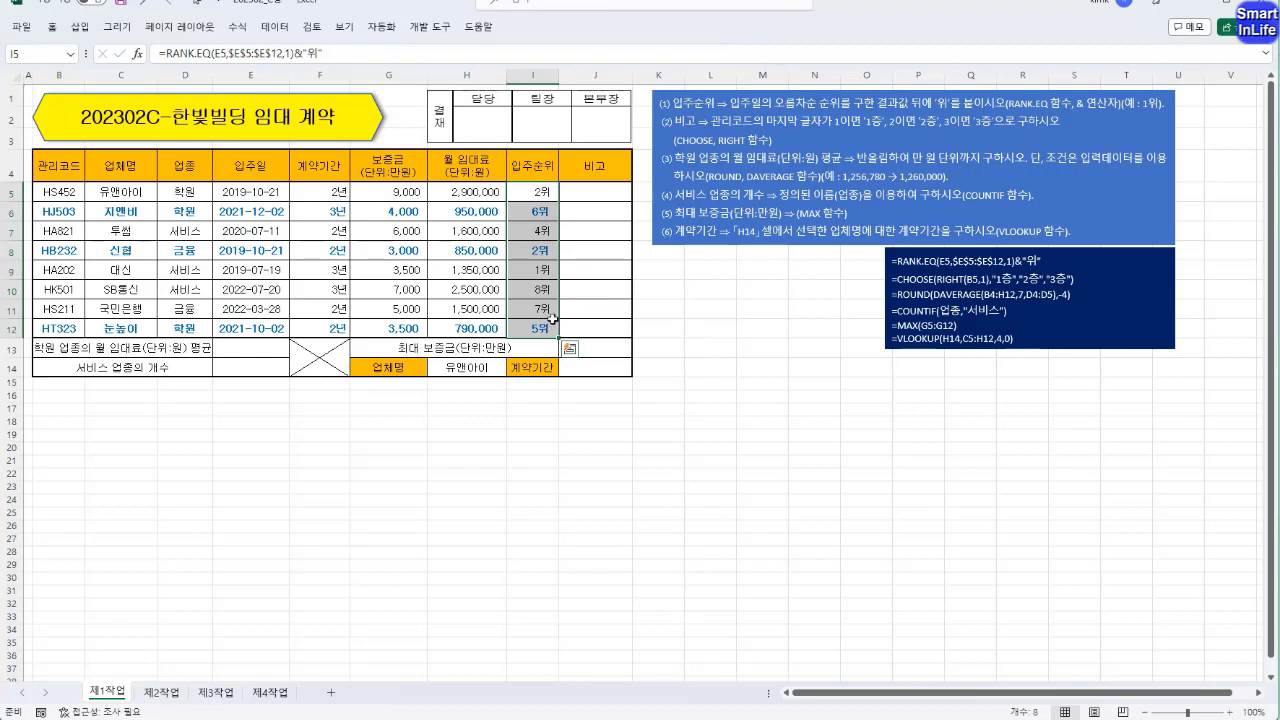
key(ctrl+z)
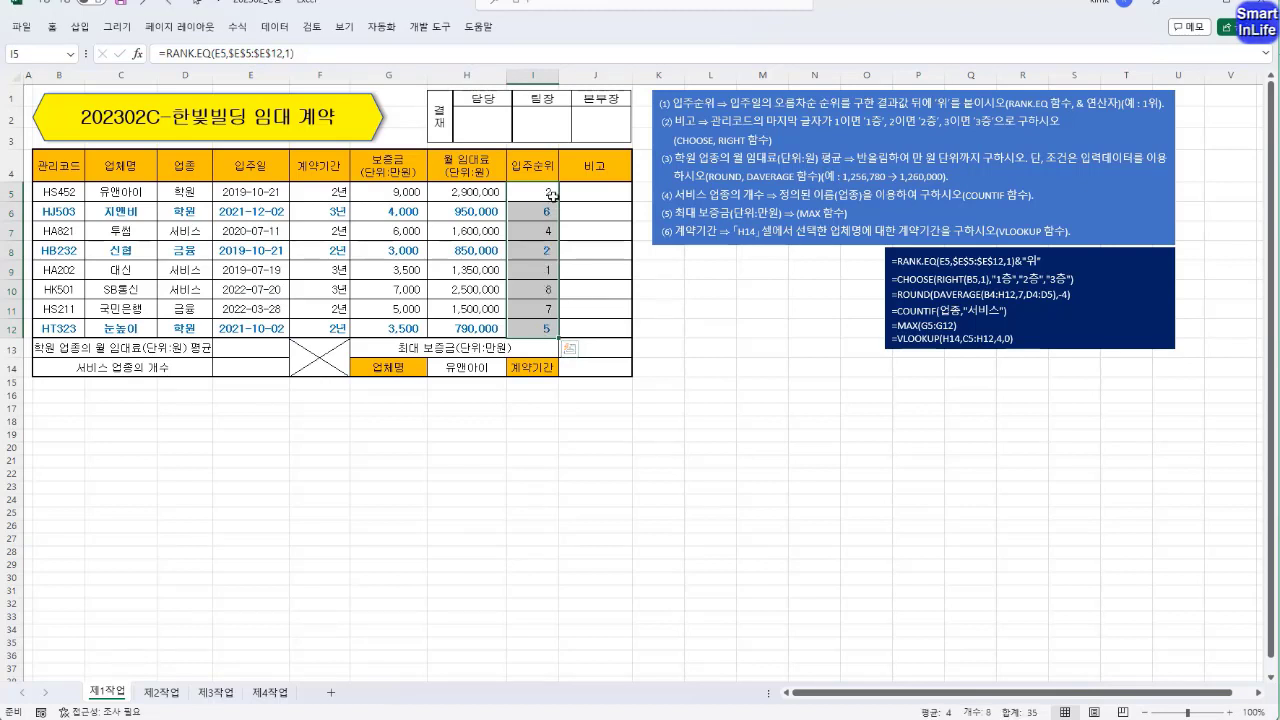
Append &"위" to the rank formula in I5 alone and fill it down through I12.
click(553, 196)
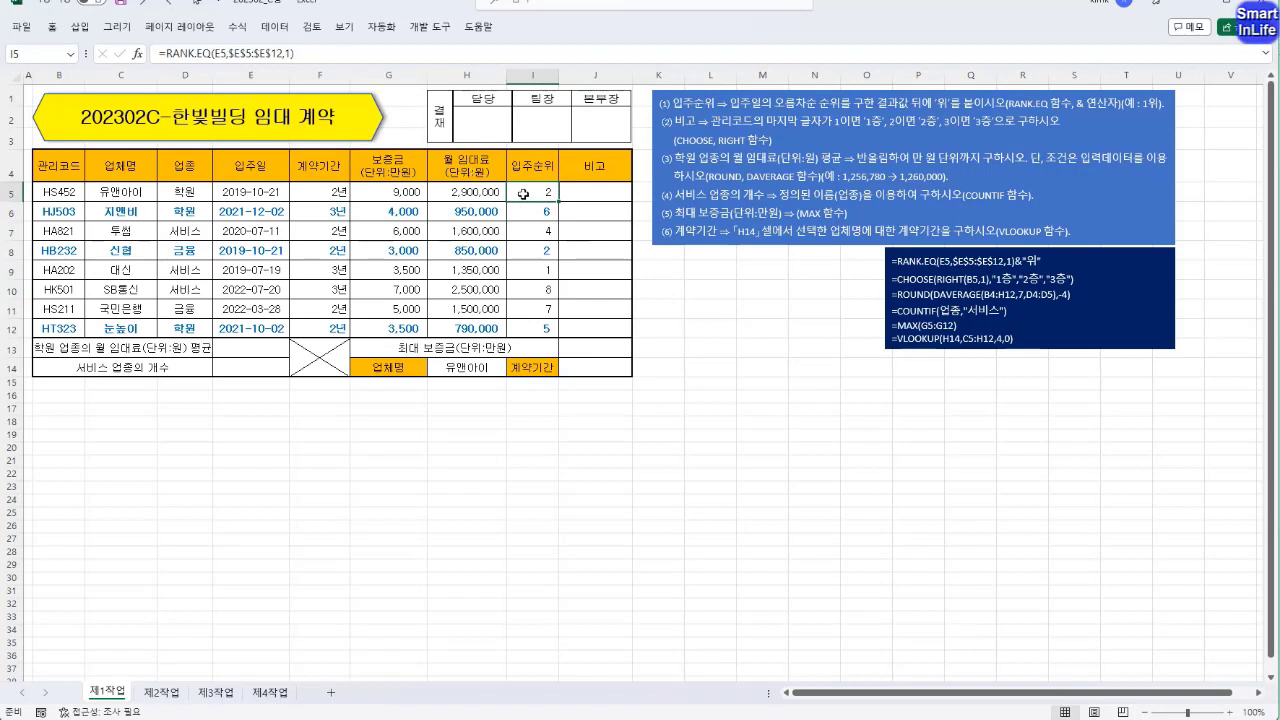
click(319, 55)
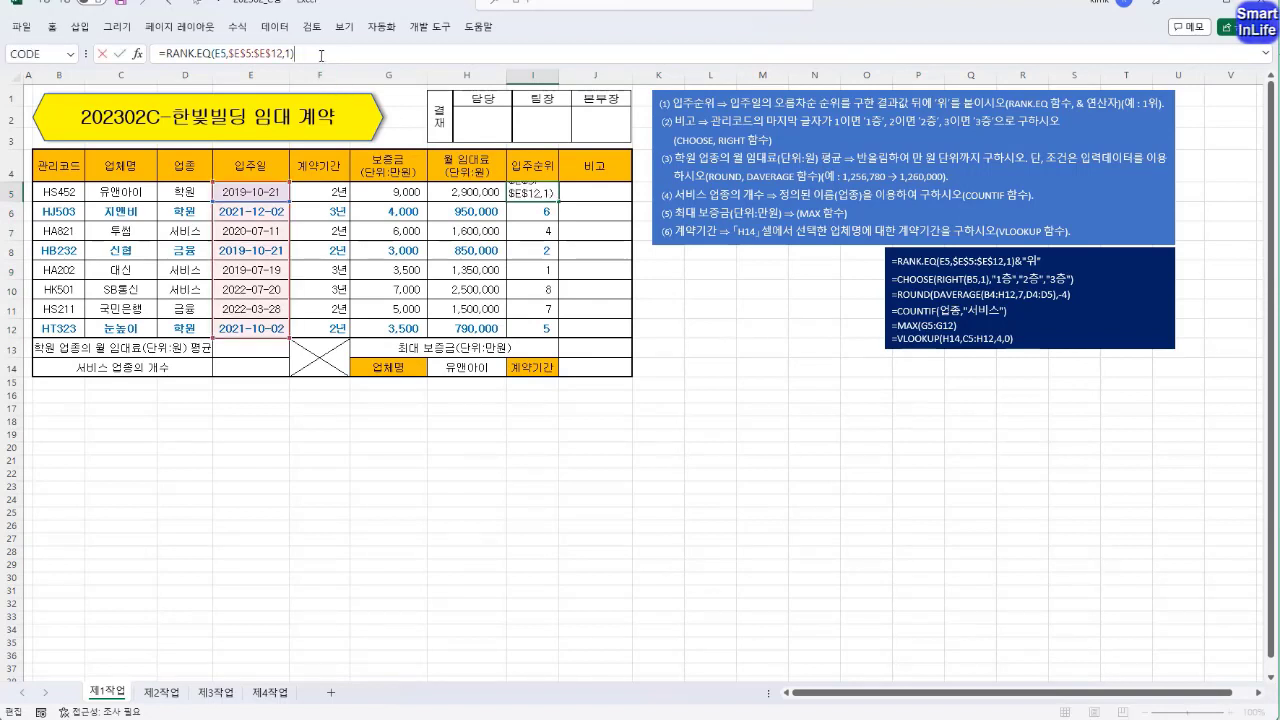
text(&"위")
key(Return)
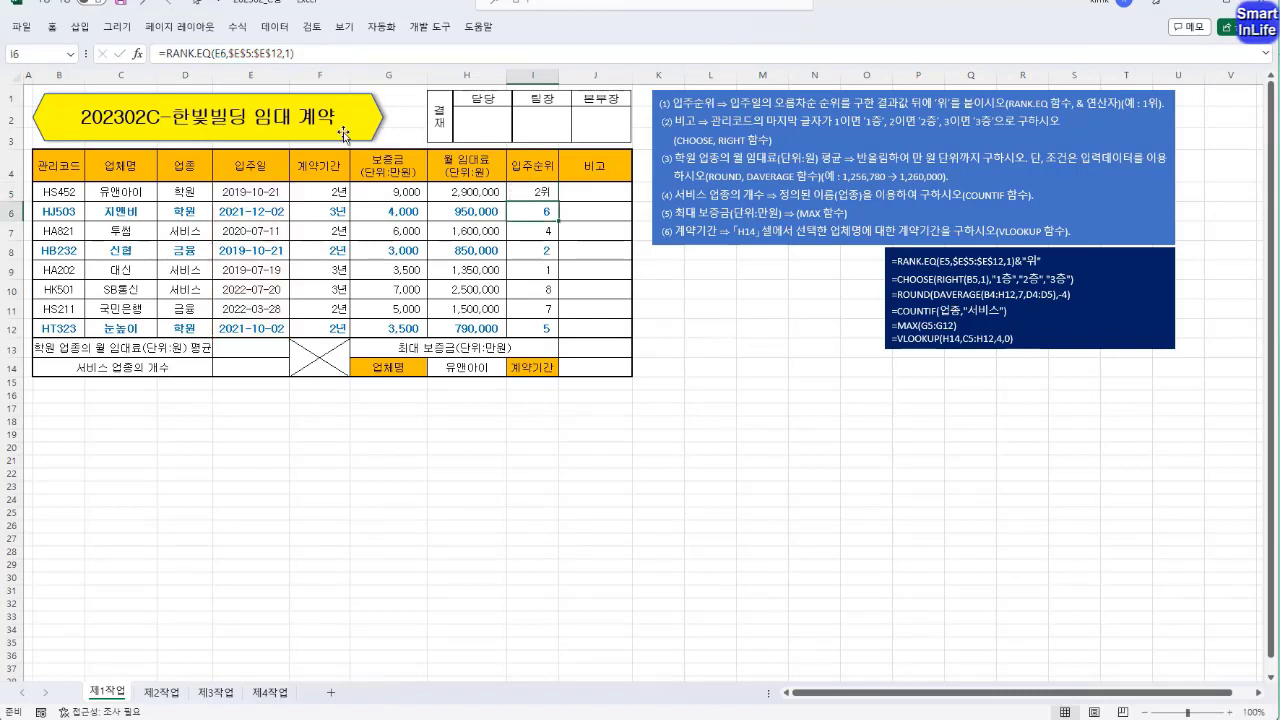
click(524, 197)
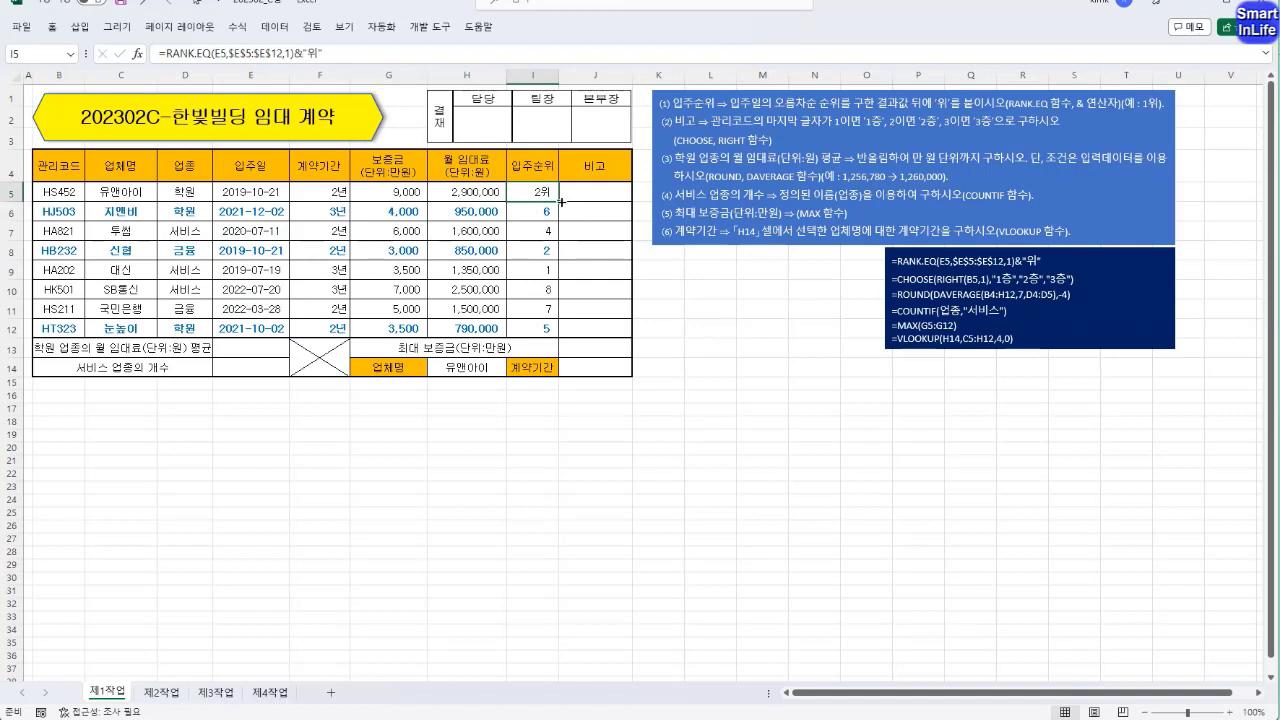
drag(562, 203, 562, 330)
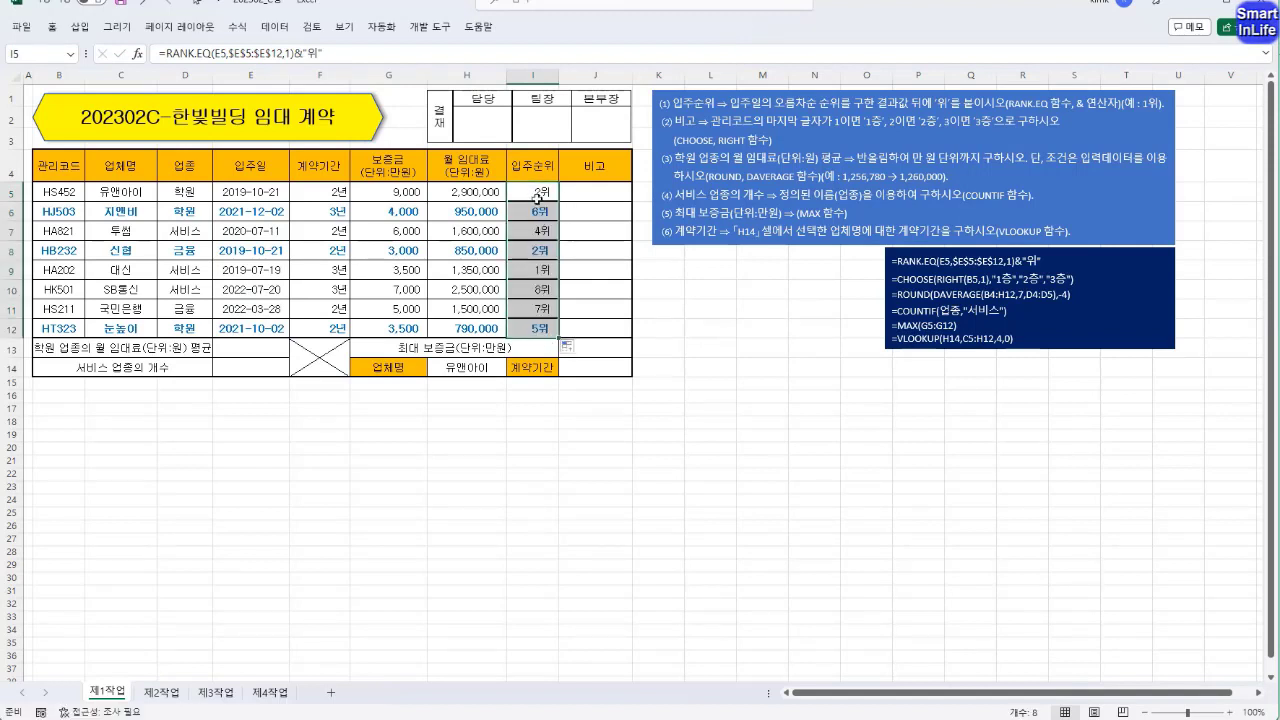
Switch the I5:I12 rank fill to fill without formatting and check the formulas in I11 and I6.
click(569, 350)
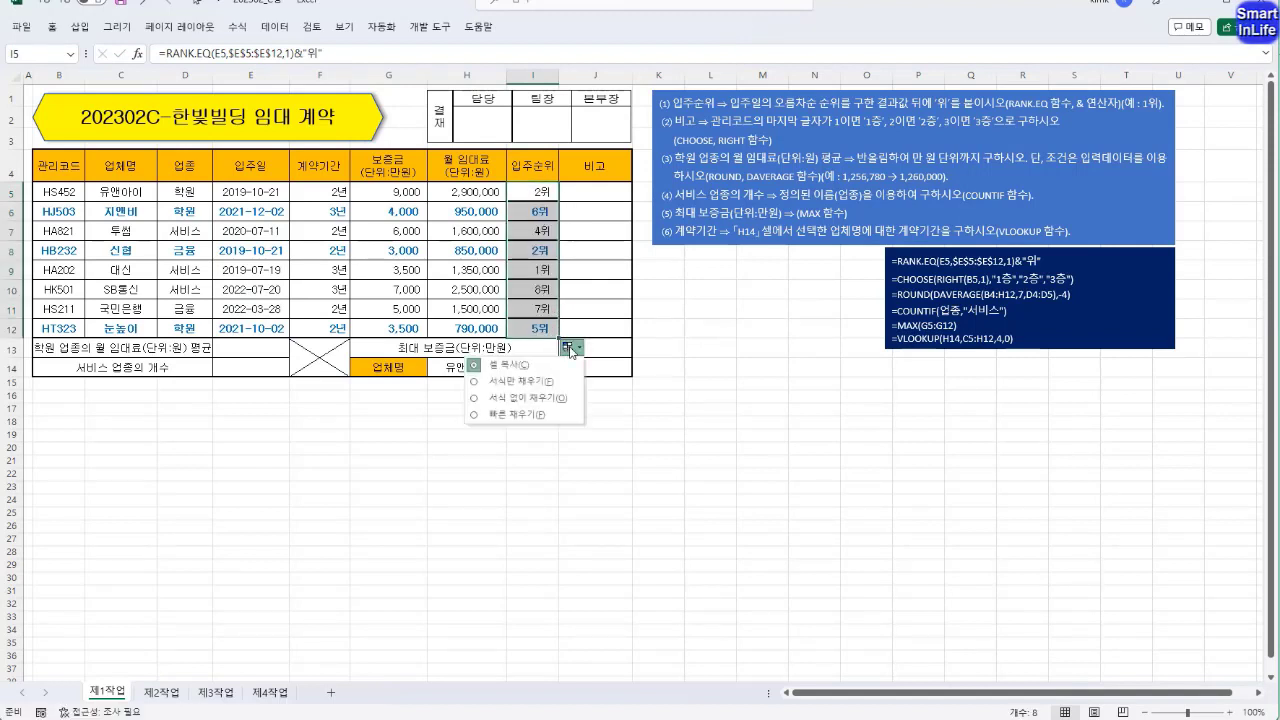
click(540, 395)
click(541, 303)
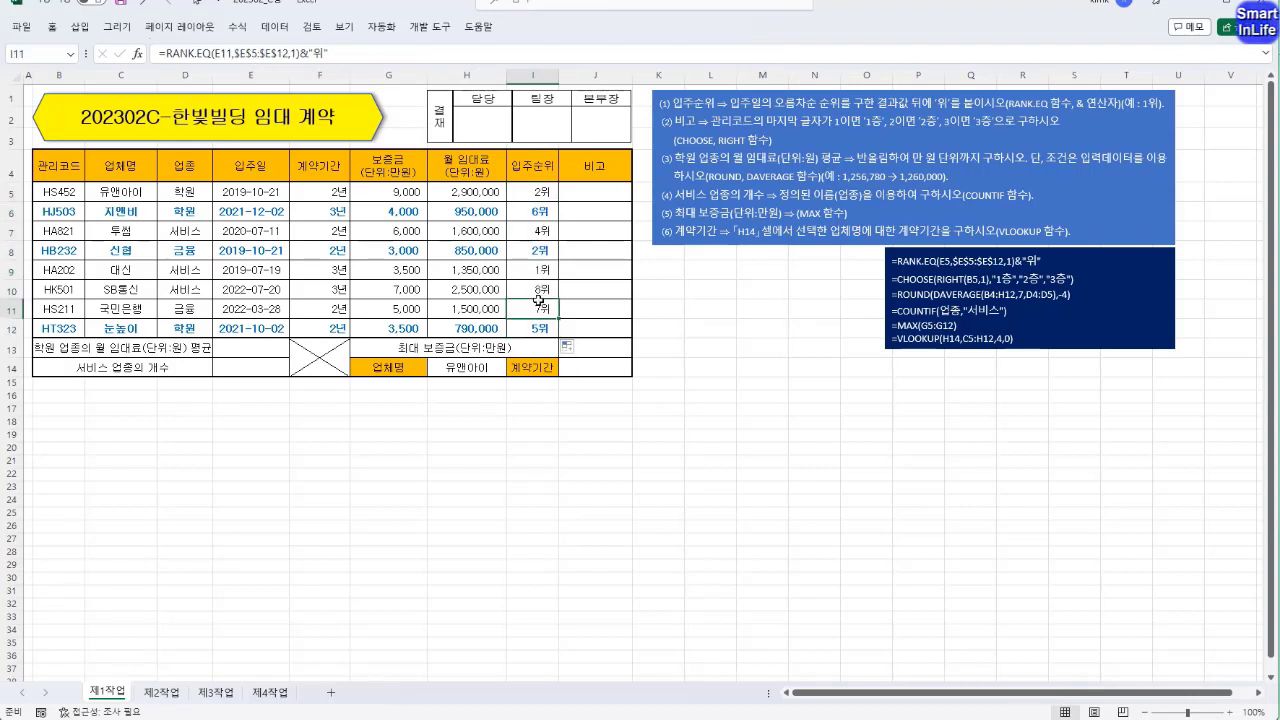
click(553, 212)
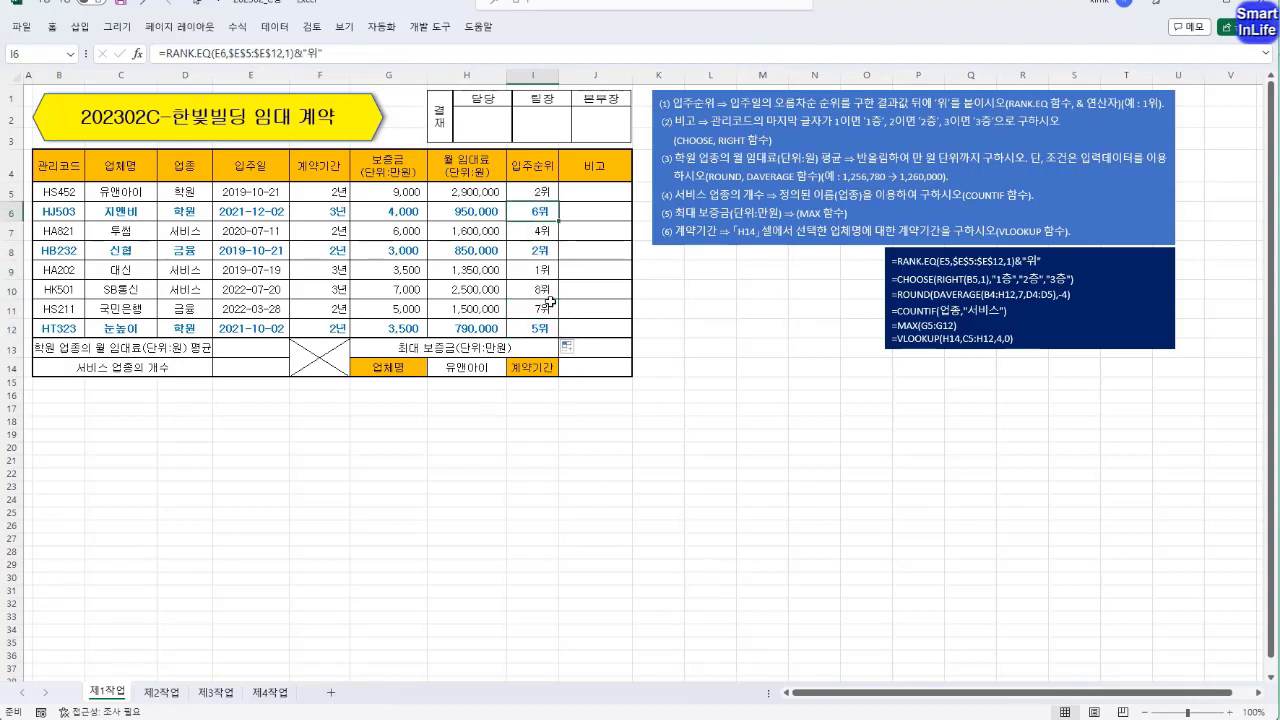
Start the 비고 formula in J5 with RIGHT(B5,1) to extract the last character of the management code.
click(583, 194)
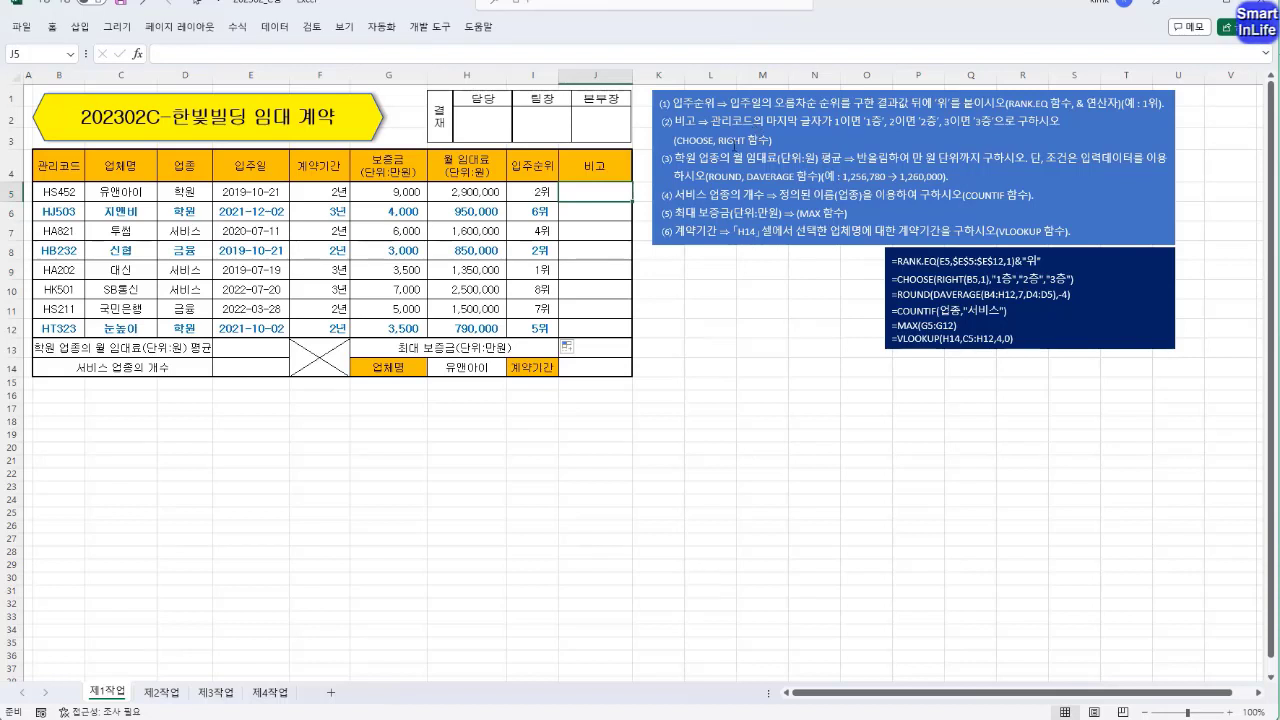
drag(719, 140, 746, 141)
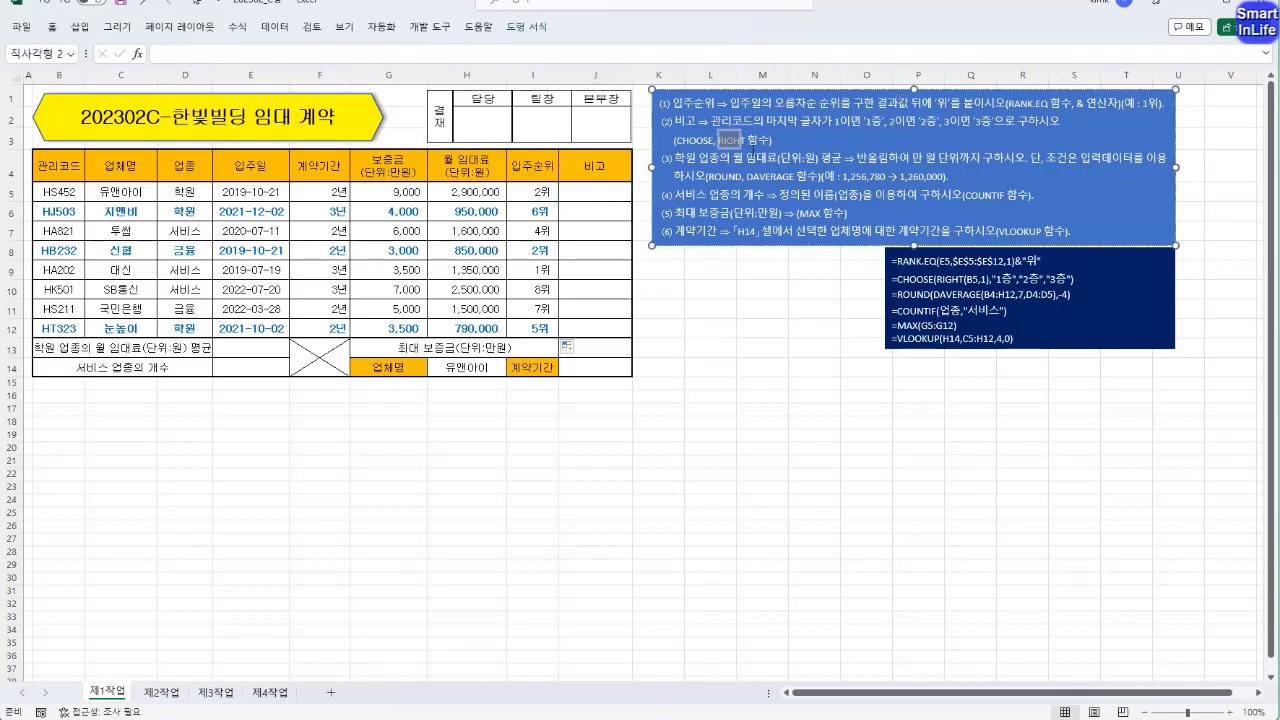
key(Escape)
click(620, 198)
text(=)
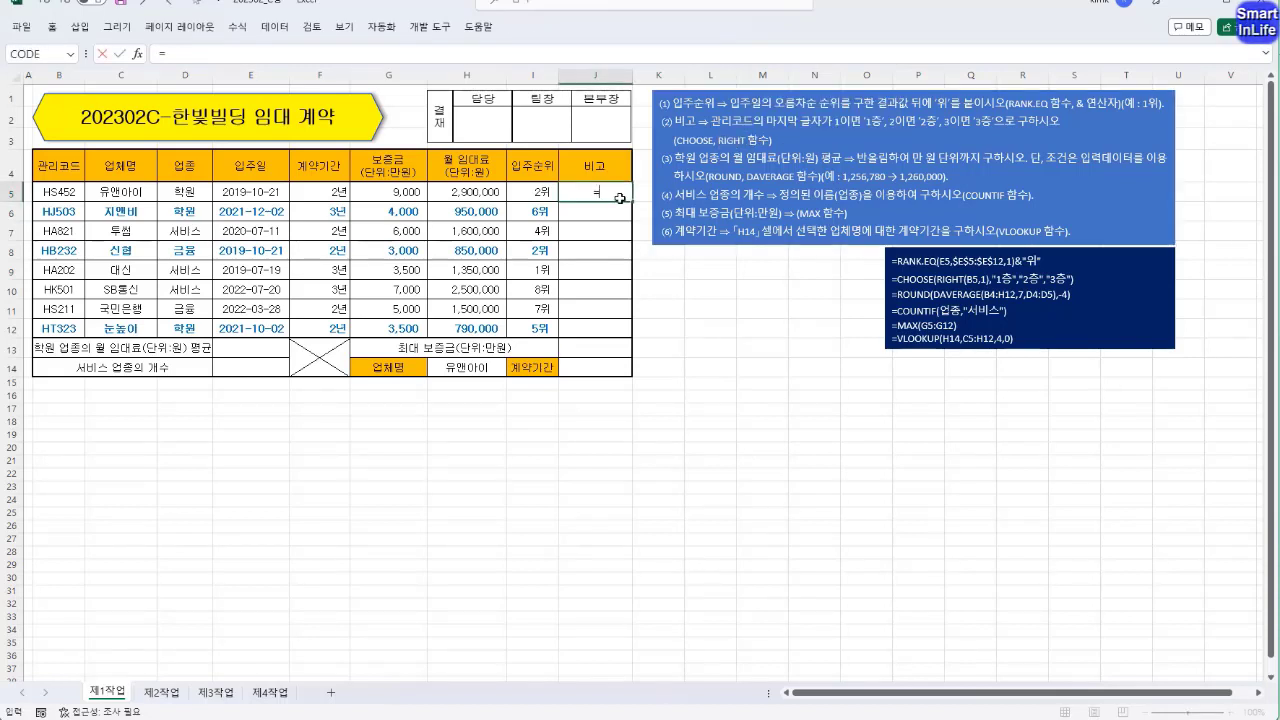
text(RIGHT()
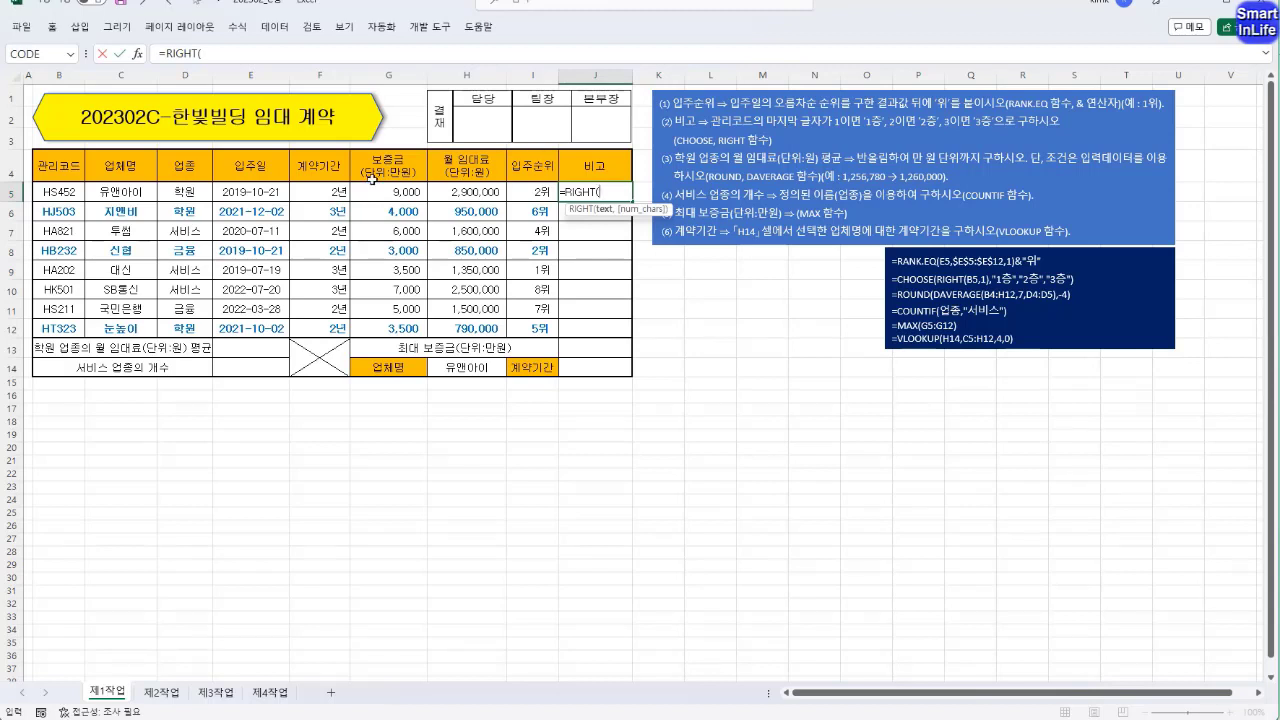
click(58, 192)
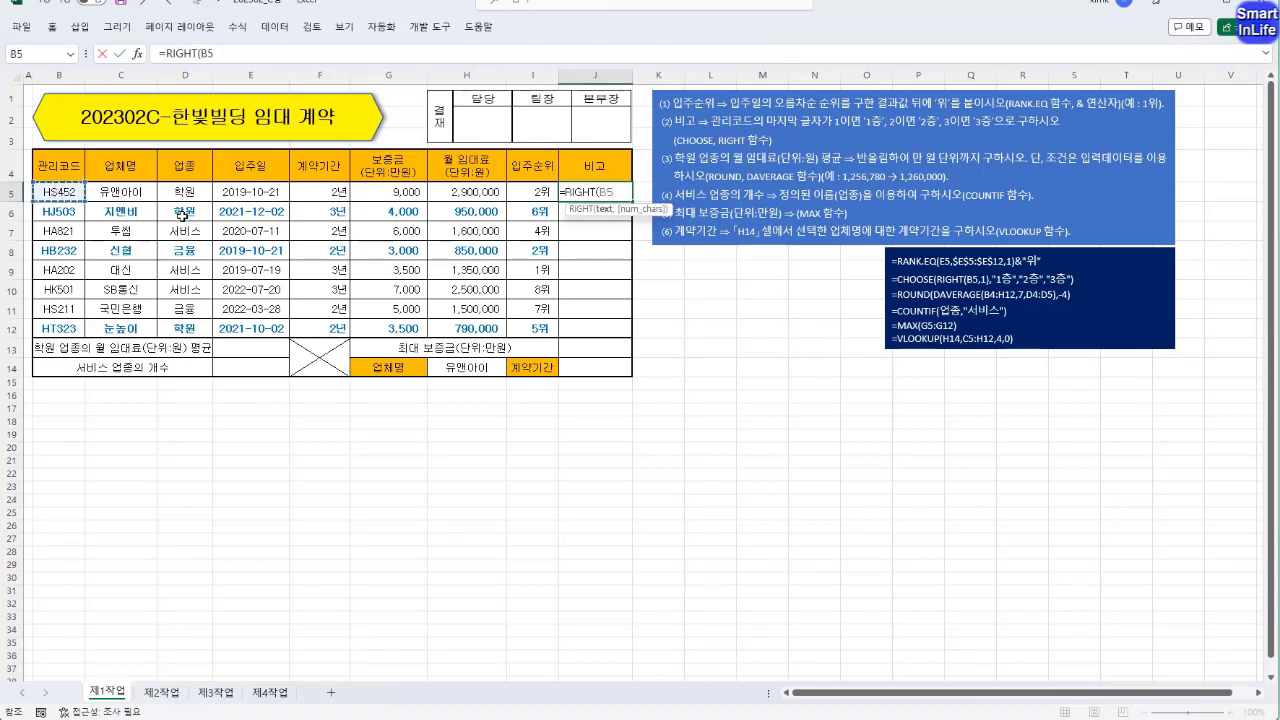
text(,1))
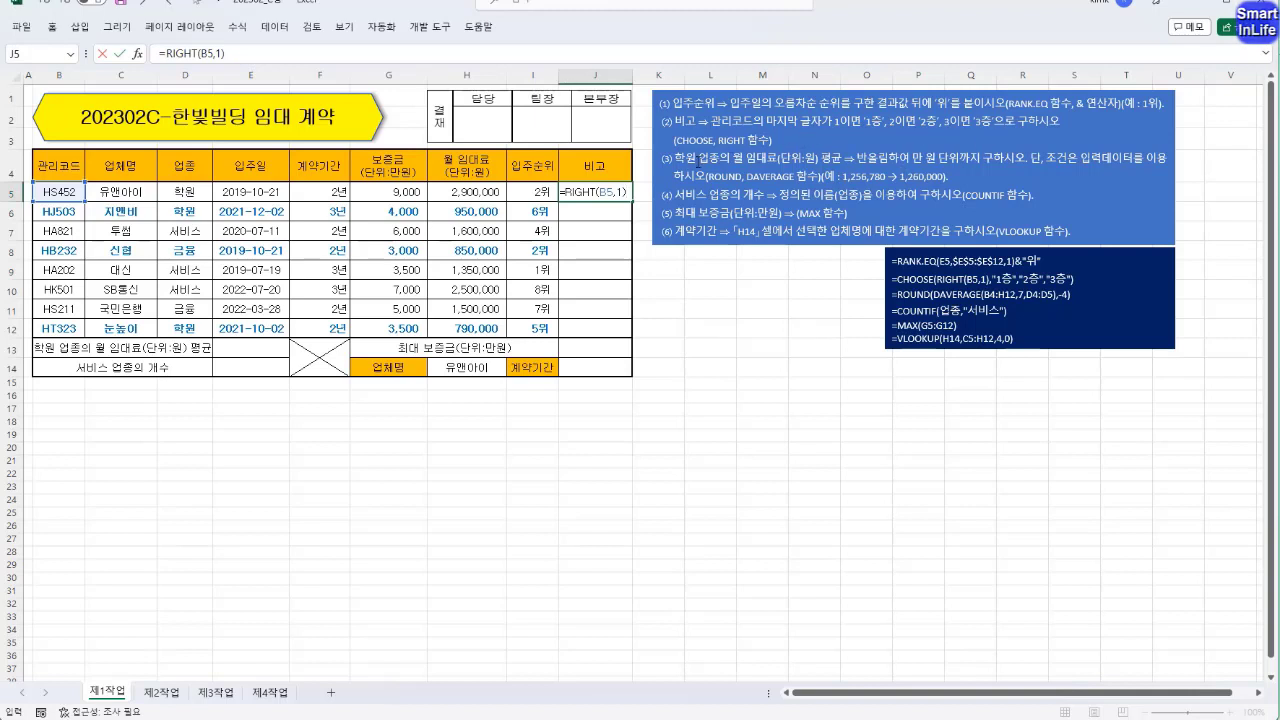
Wrap the RIGHT(B5,1) expression in J5 in a CHOOSE function as its index number.
click(167, 55)
text(CHOO)
key(Tab)
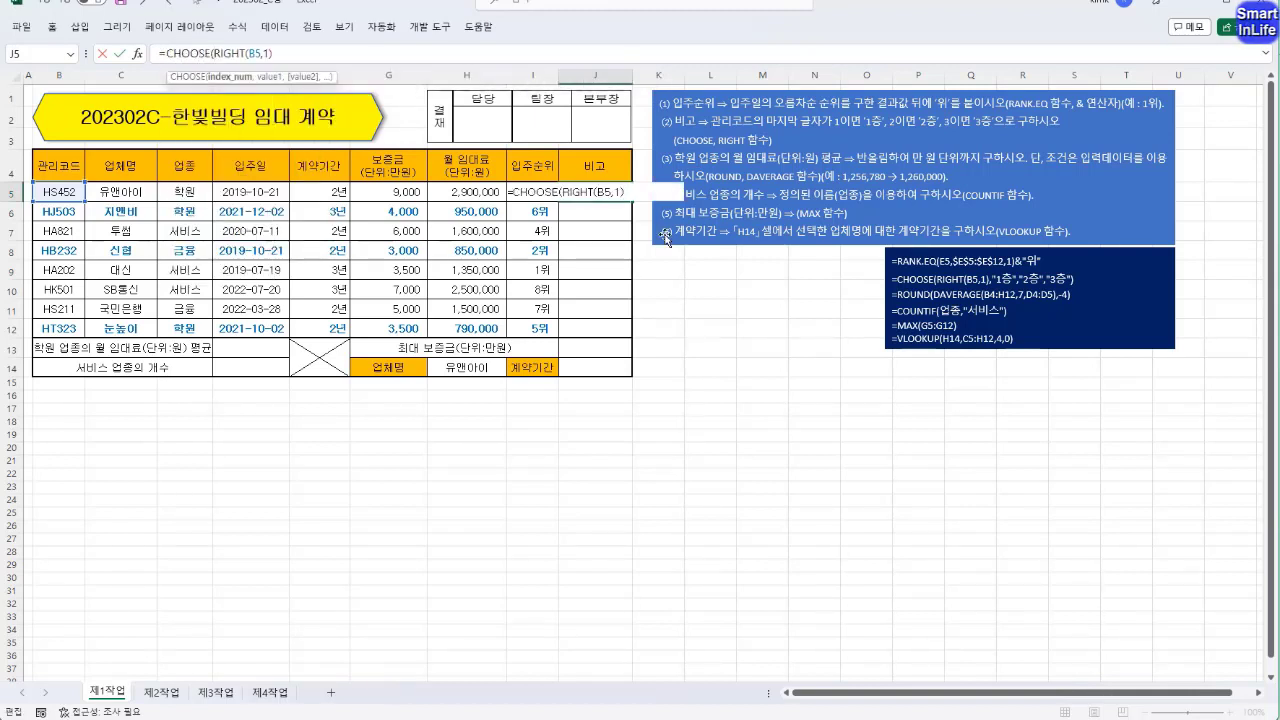
key(shift+End)
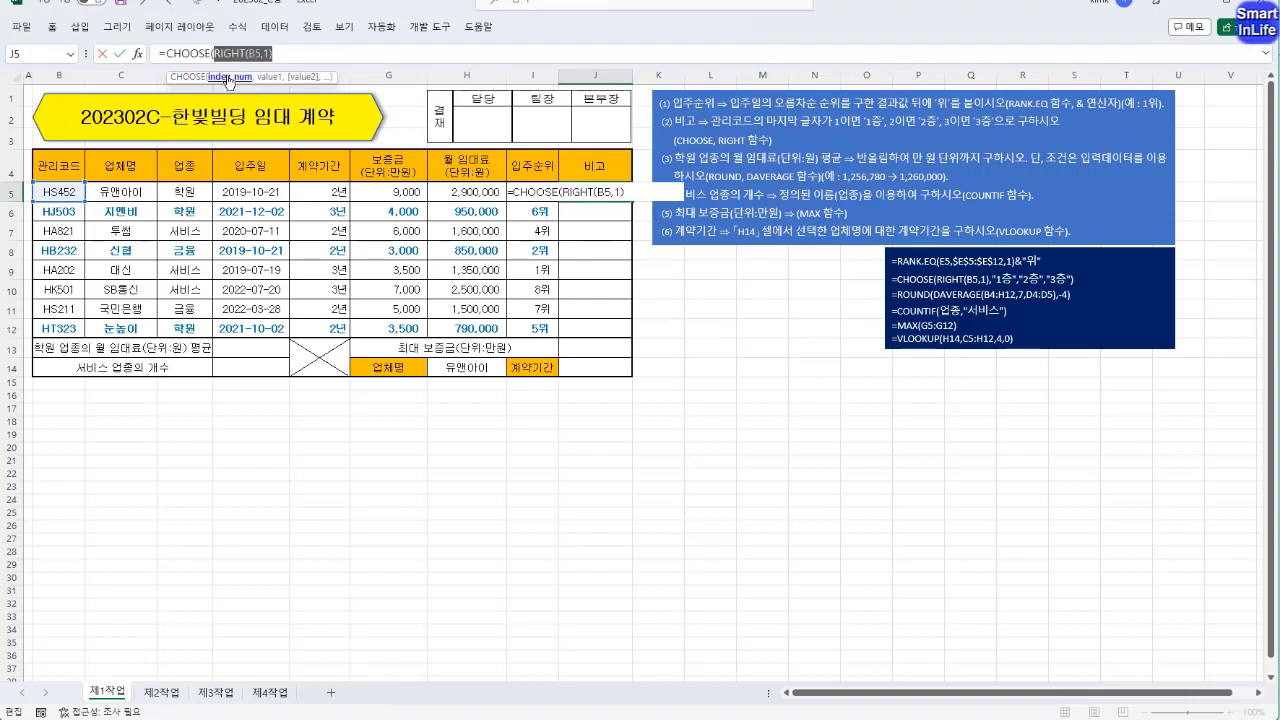
click(284, 54)
Add "1층", "2층" and "3층" as the CHOOSE values and commit the formula in J5.
text(,)
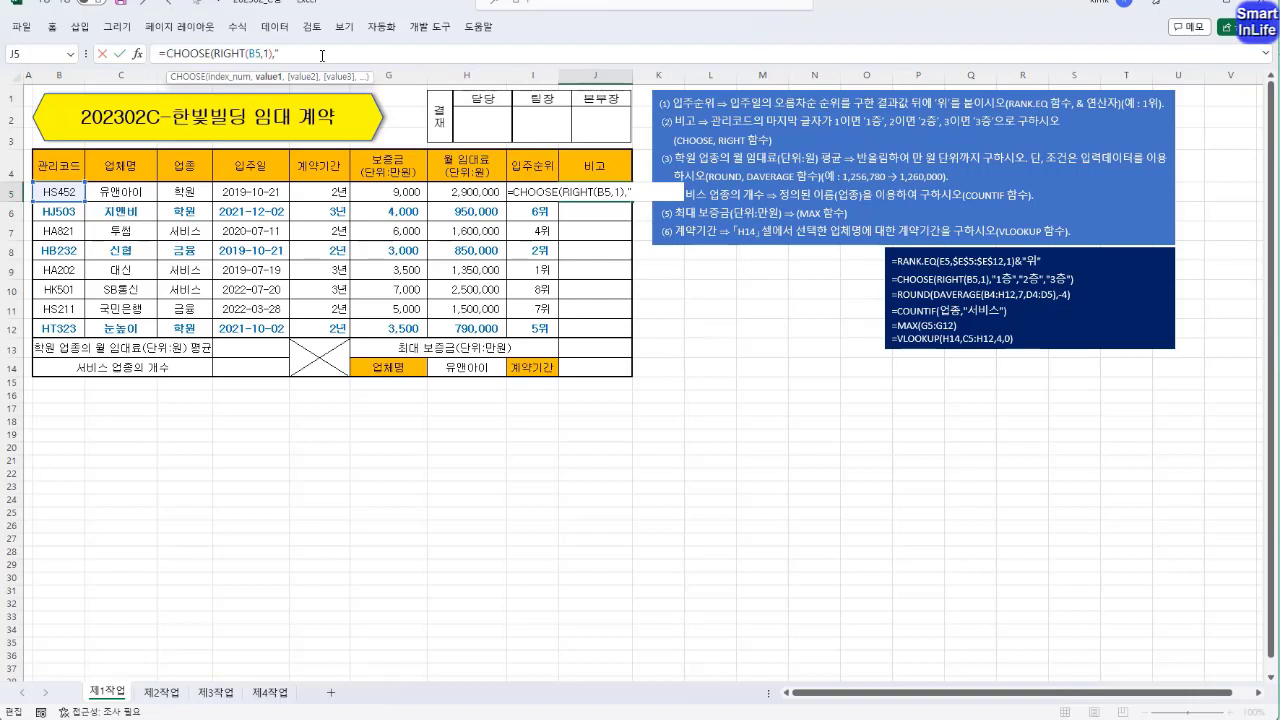
text(층",")
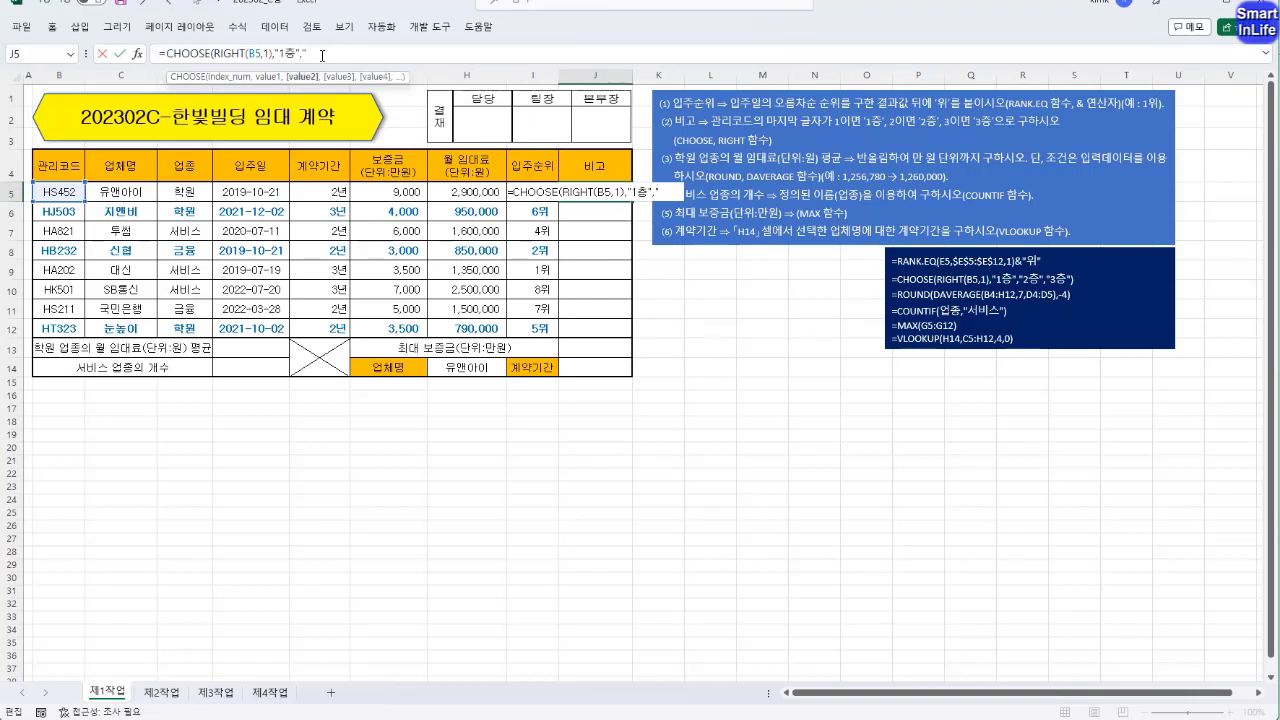
text(2층",)
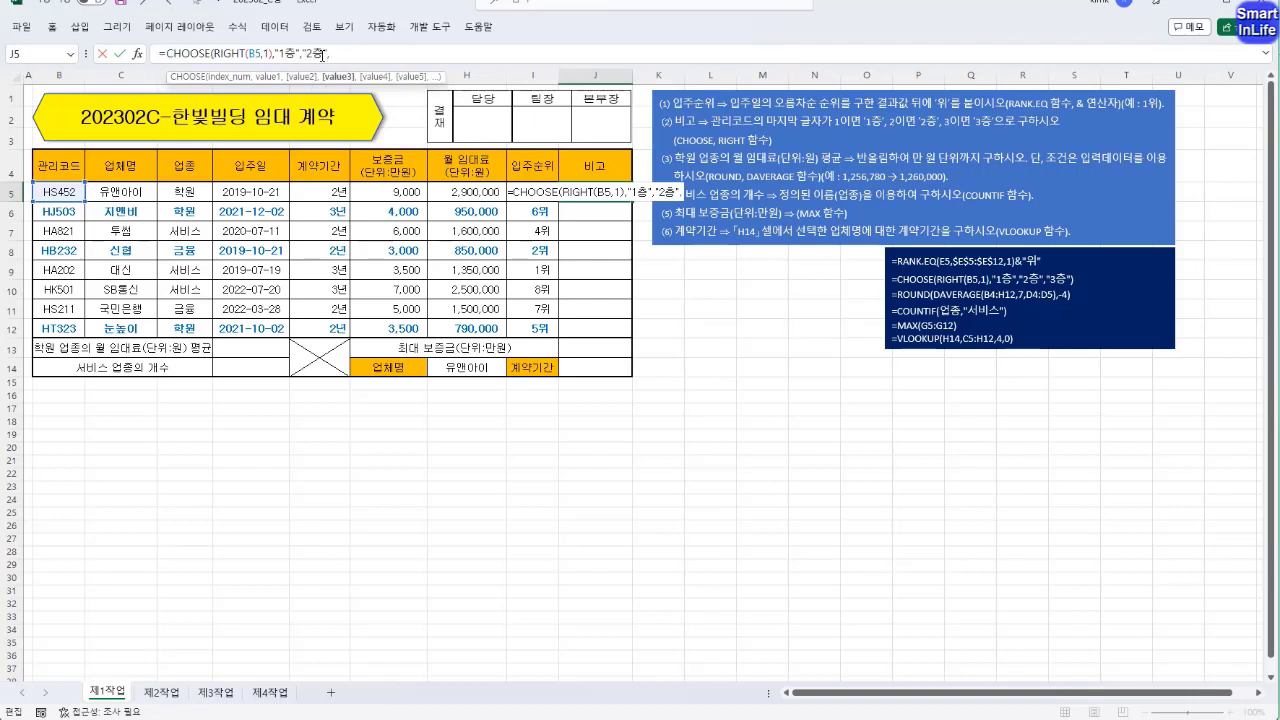
text("3층")
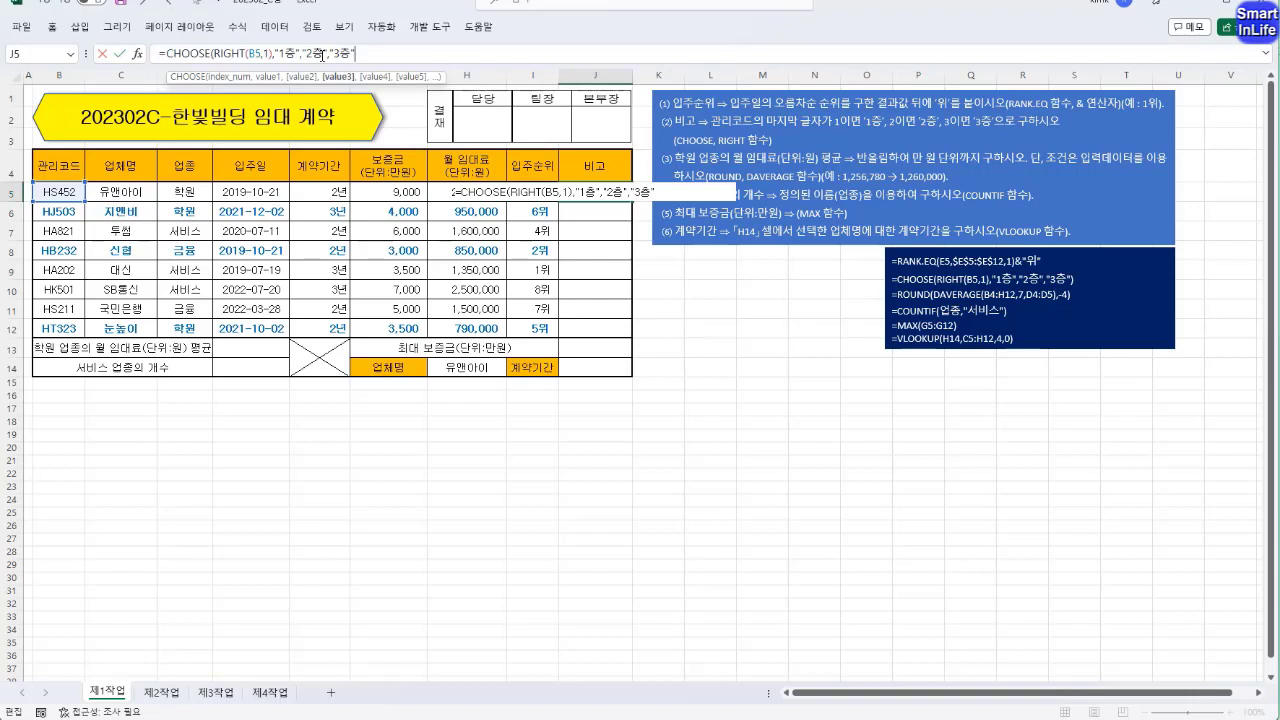
text())
key(Return)
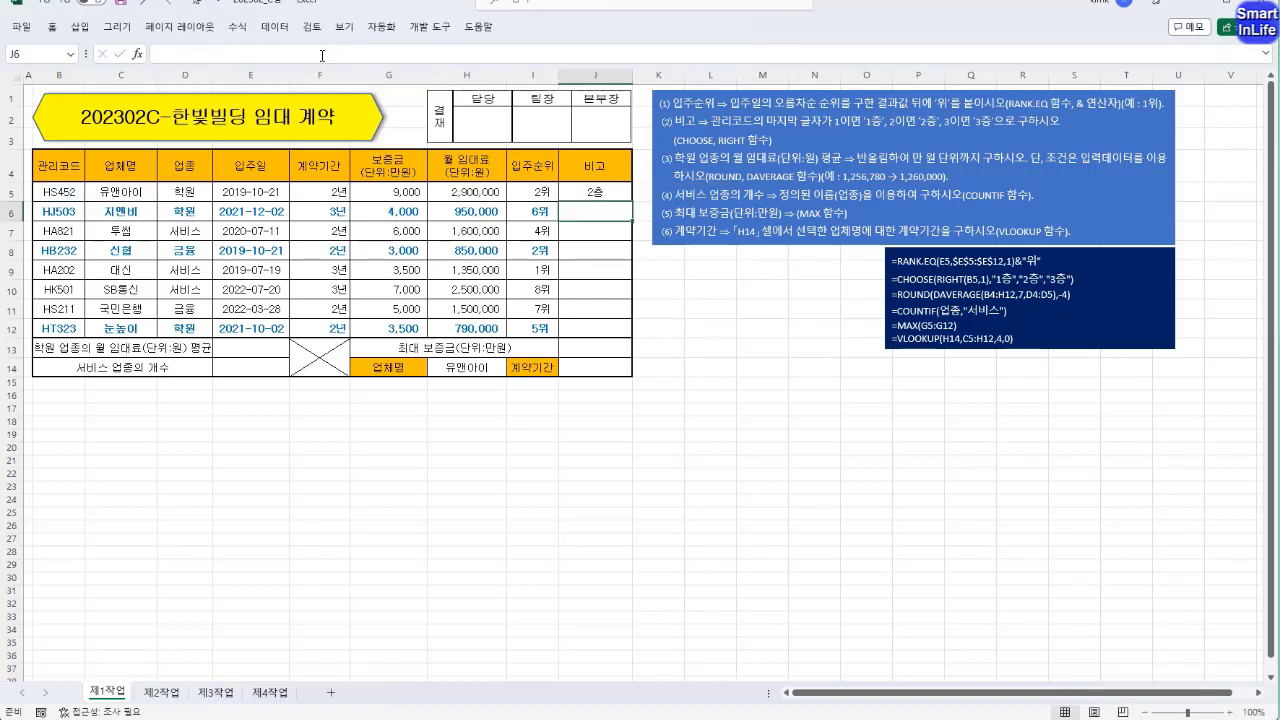
Fill the CHOOSE formula from J5 down to J12 without formatting.
click(615, 194)
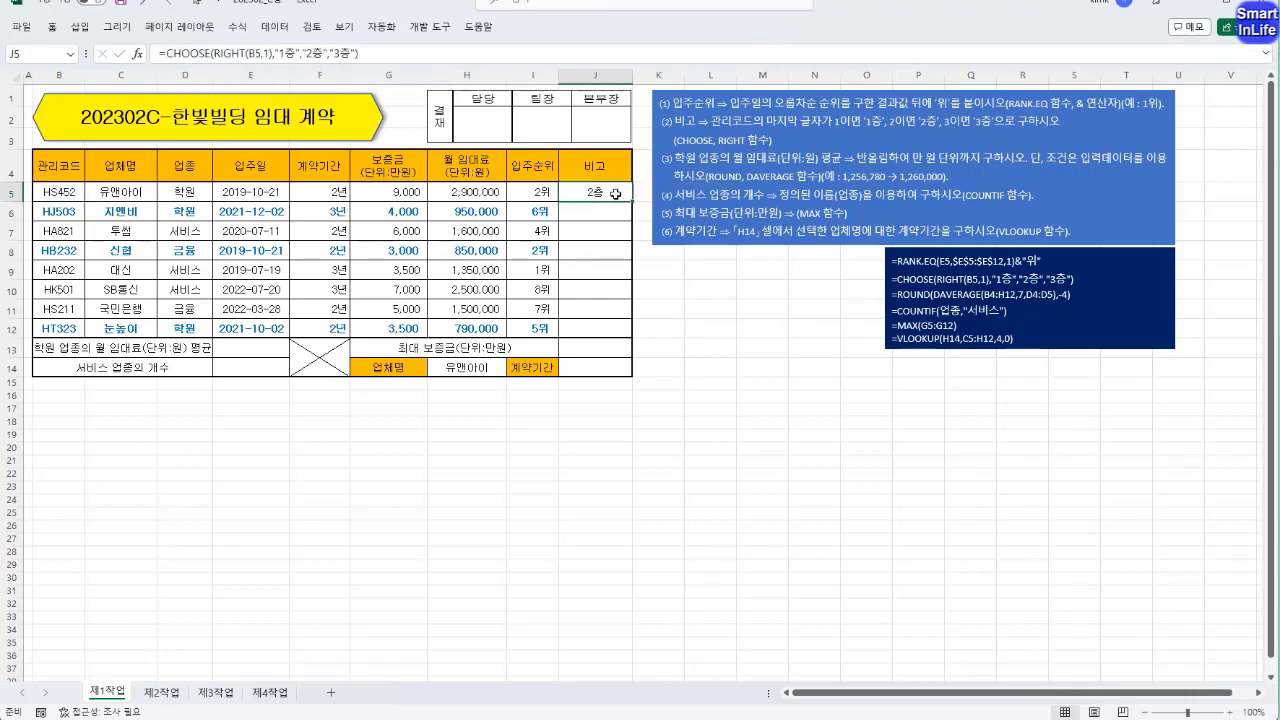
drag(631, 201, 628, 331)
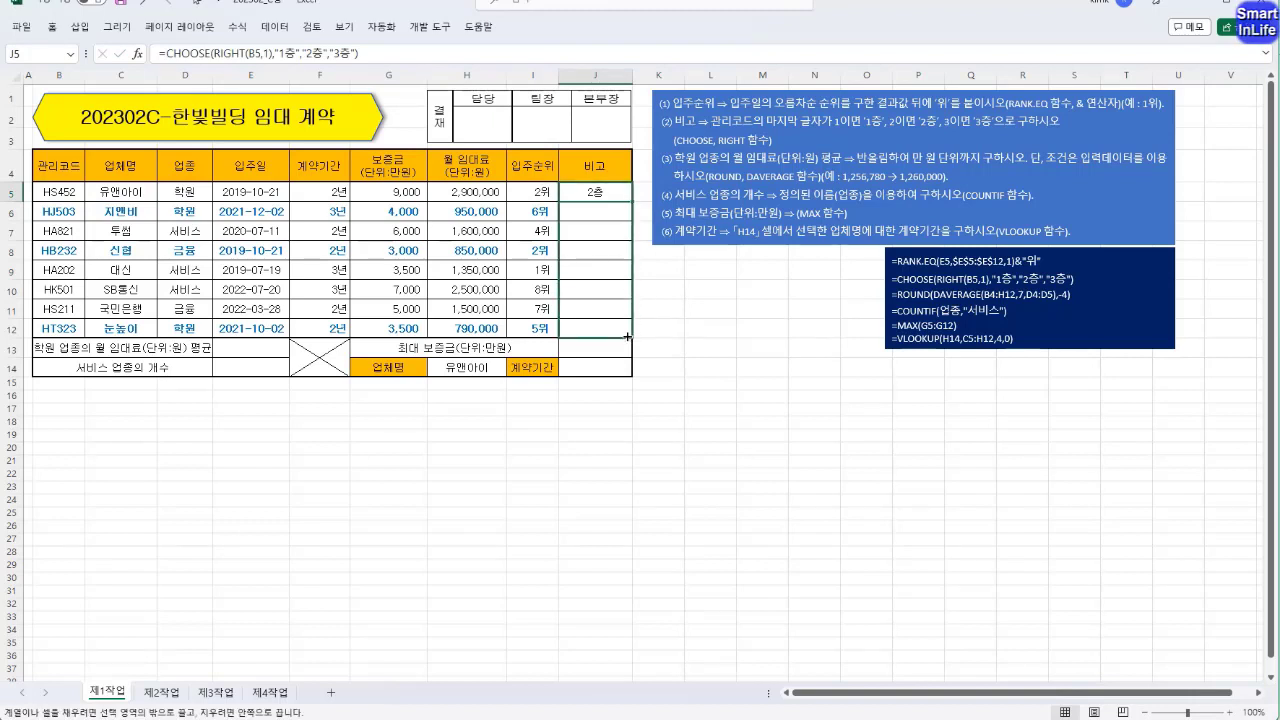
click(645, 346)
click(652, 401)
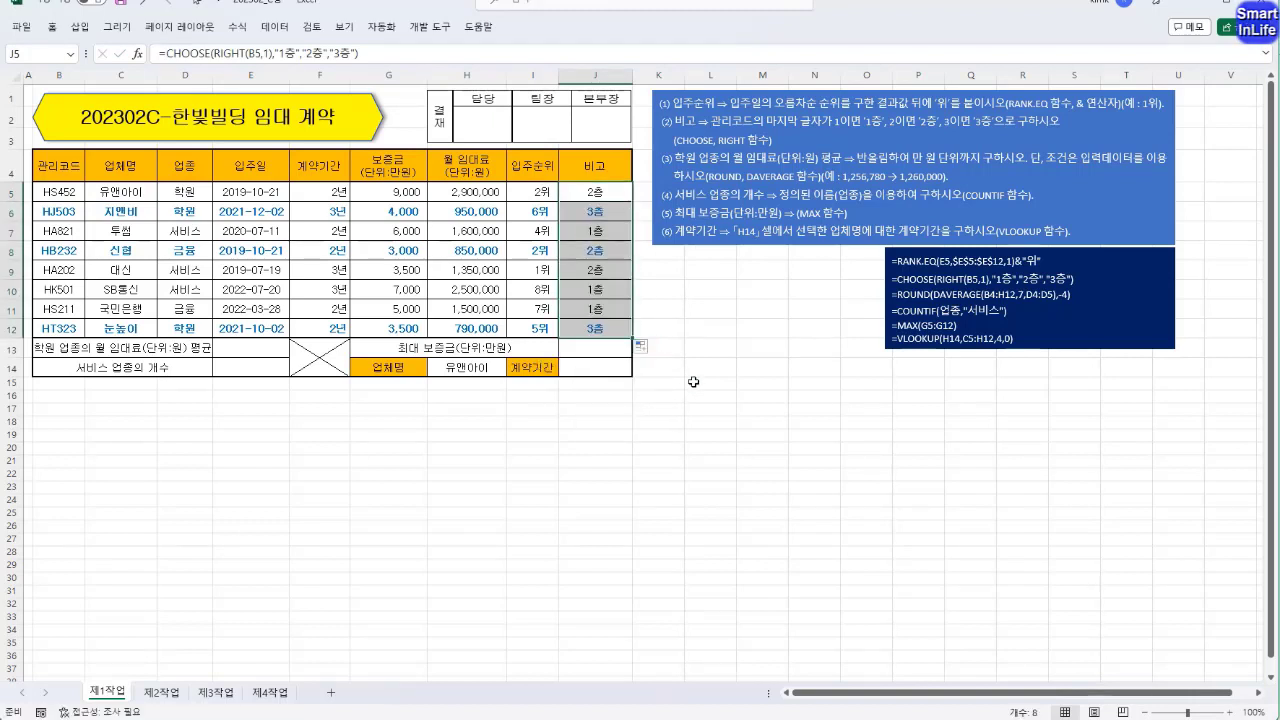
click(760, 367)
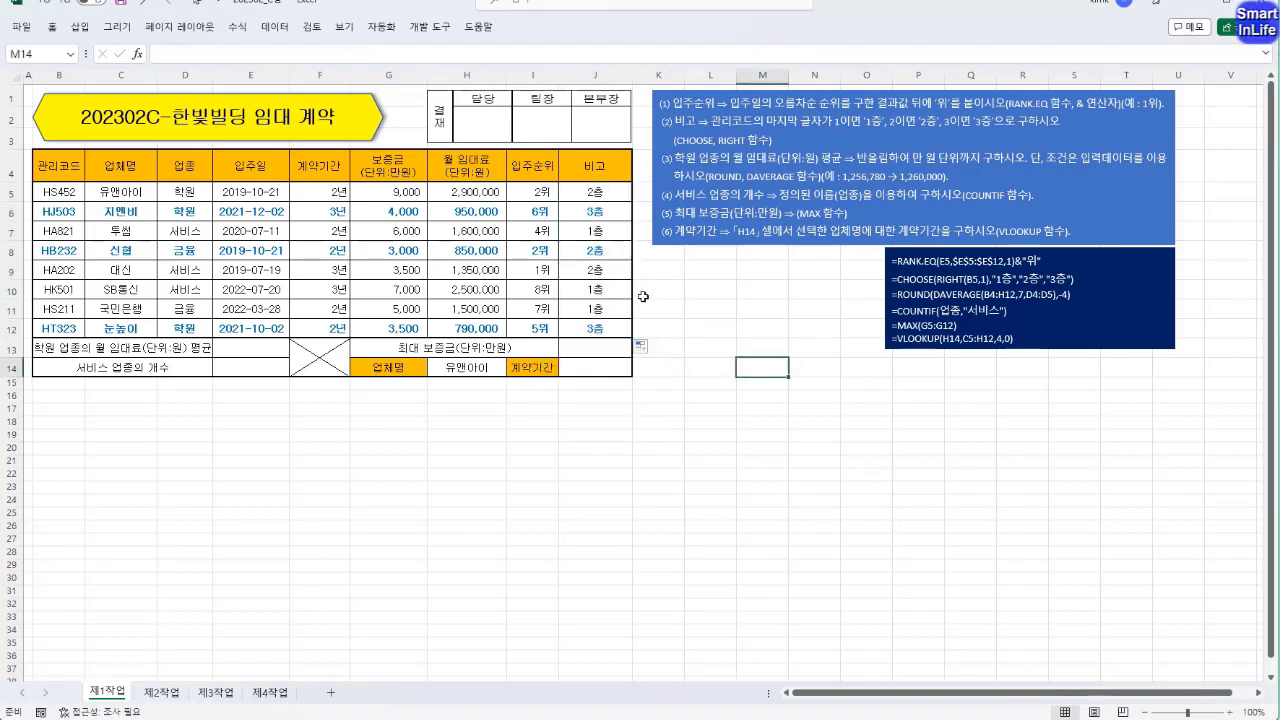
click(715, 328)
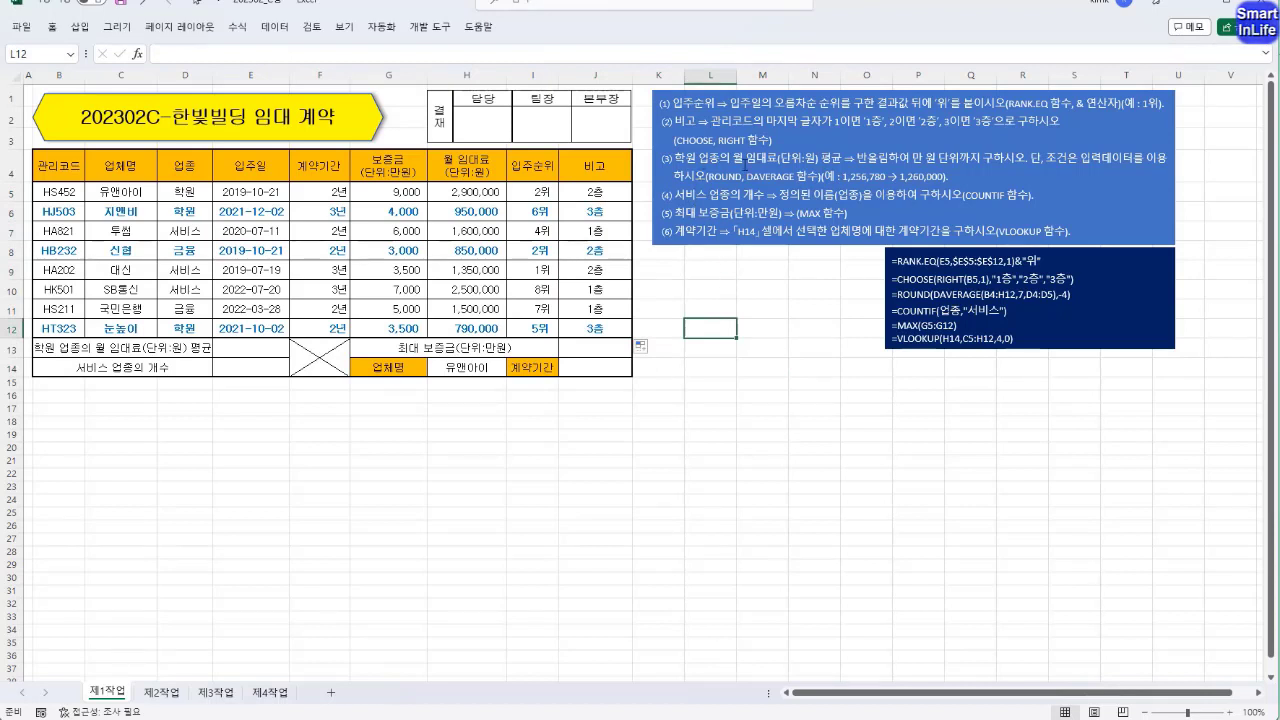
Review the 학원 monthly rent average label in row 13 and the 업종 condition cells D4:D5.
click(126, 346)
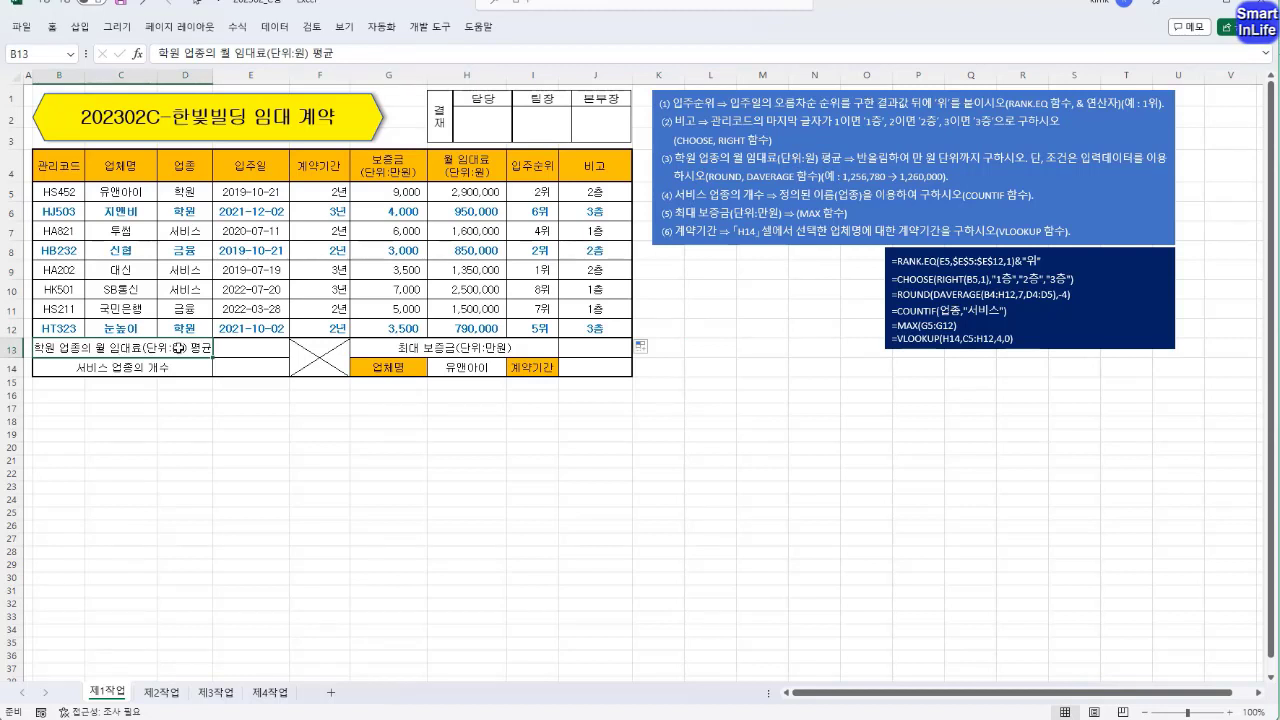
click(199, 167)
drag(199, 167, 190, 191)
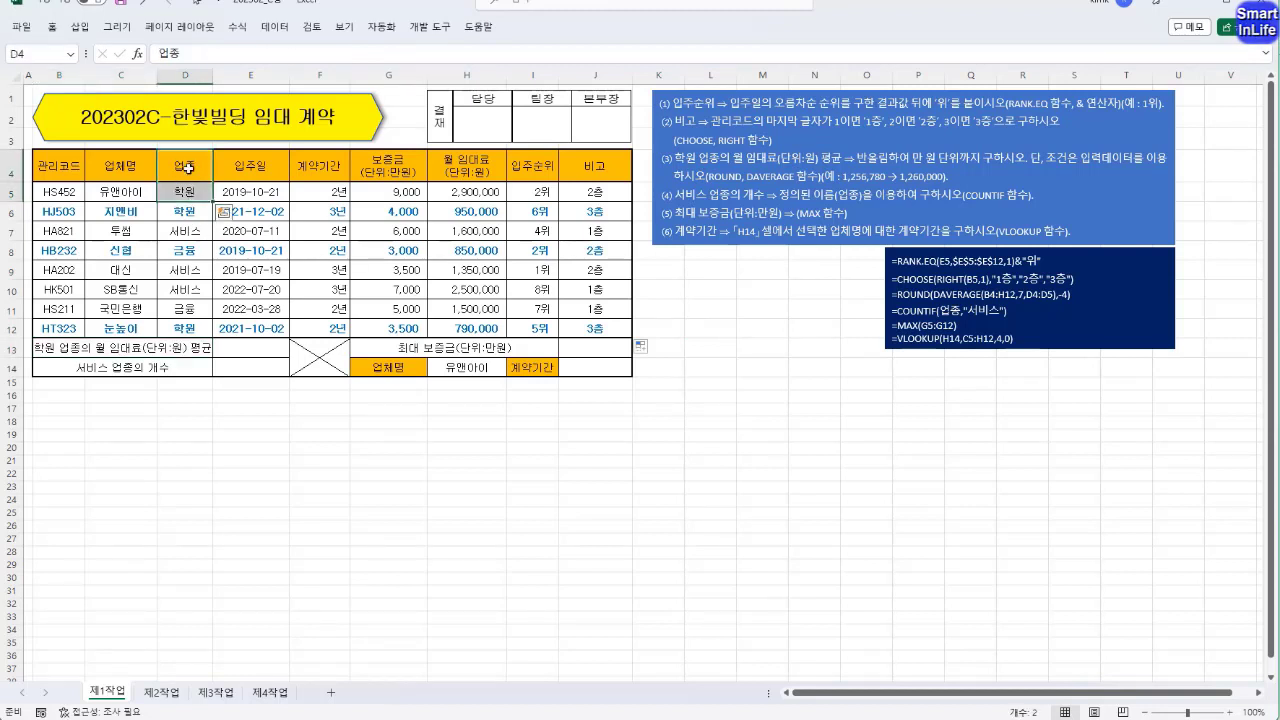
Copy the 업종 header in D4 together with 서비스 in D7 to F19:F20 as an example criteria range.
click(196, 174)
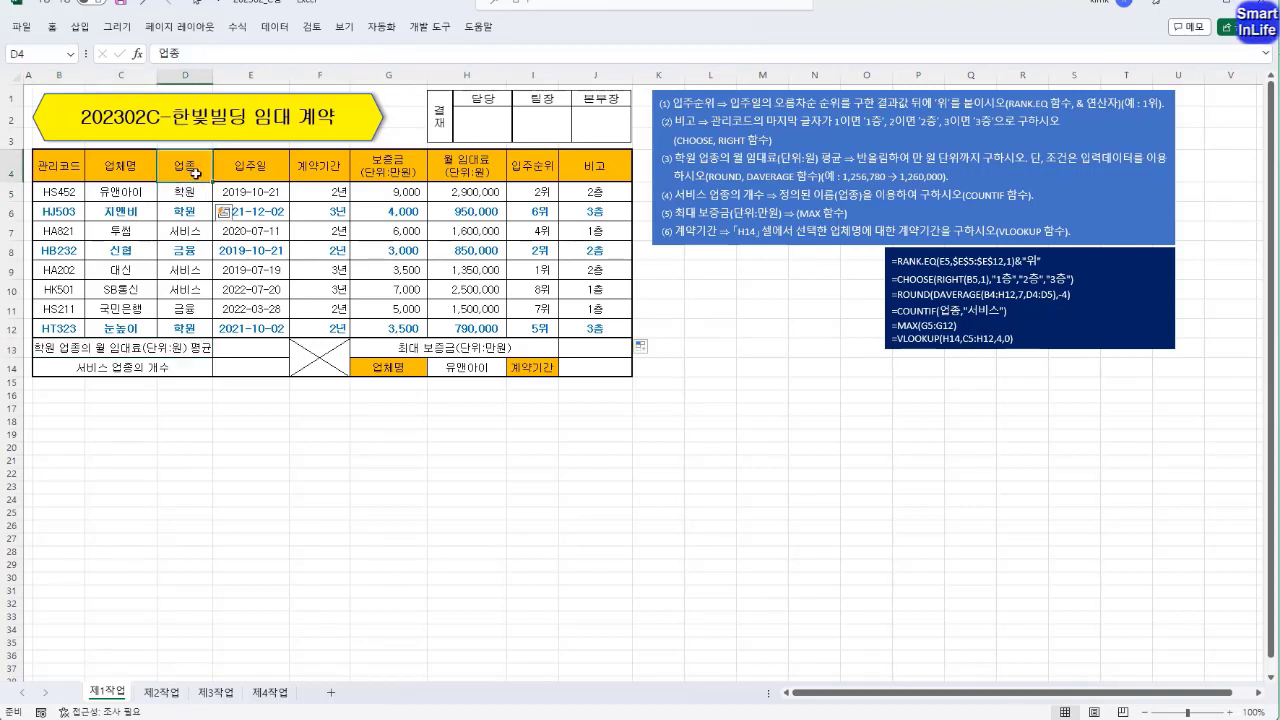
ctrl+click(199, 231)
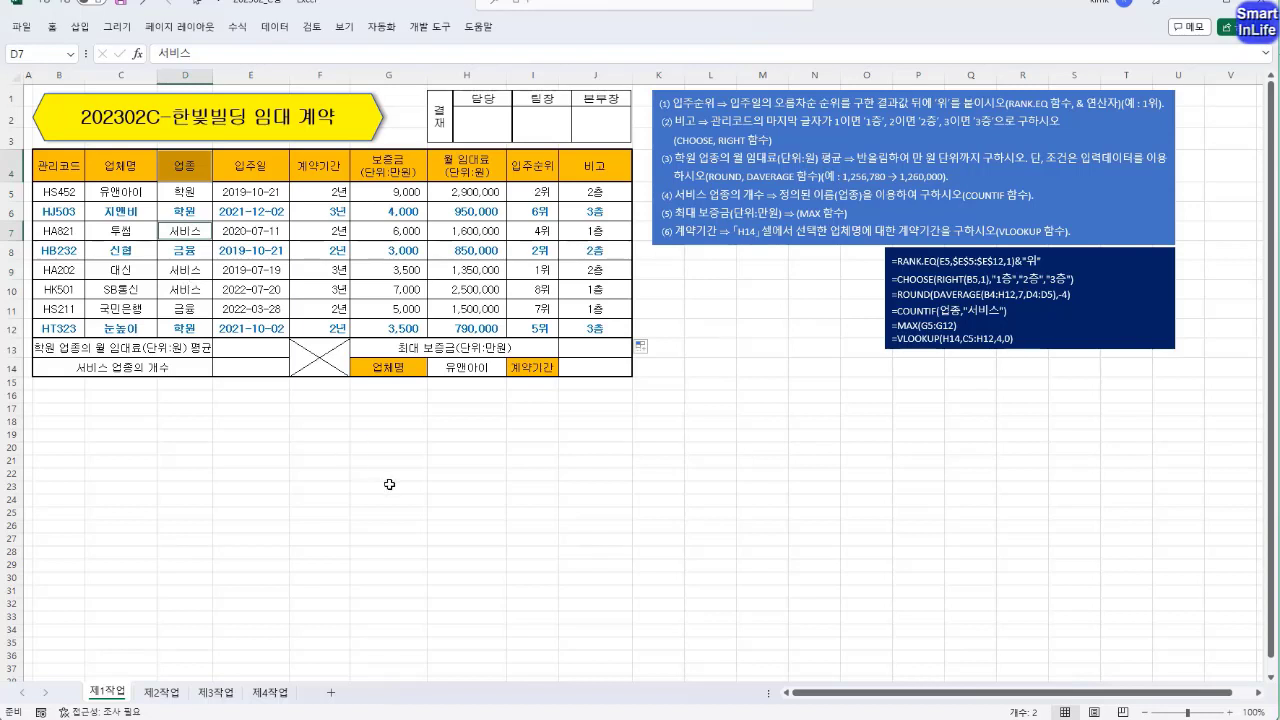
key(ctrl+c)
click(335, 435)
key(ctrl+v)
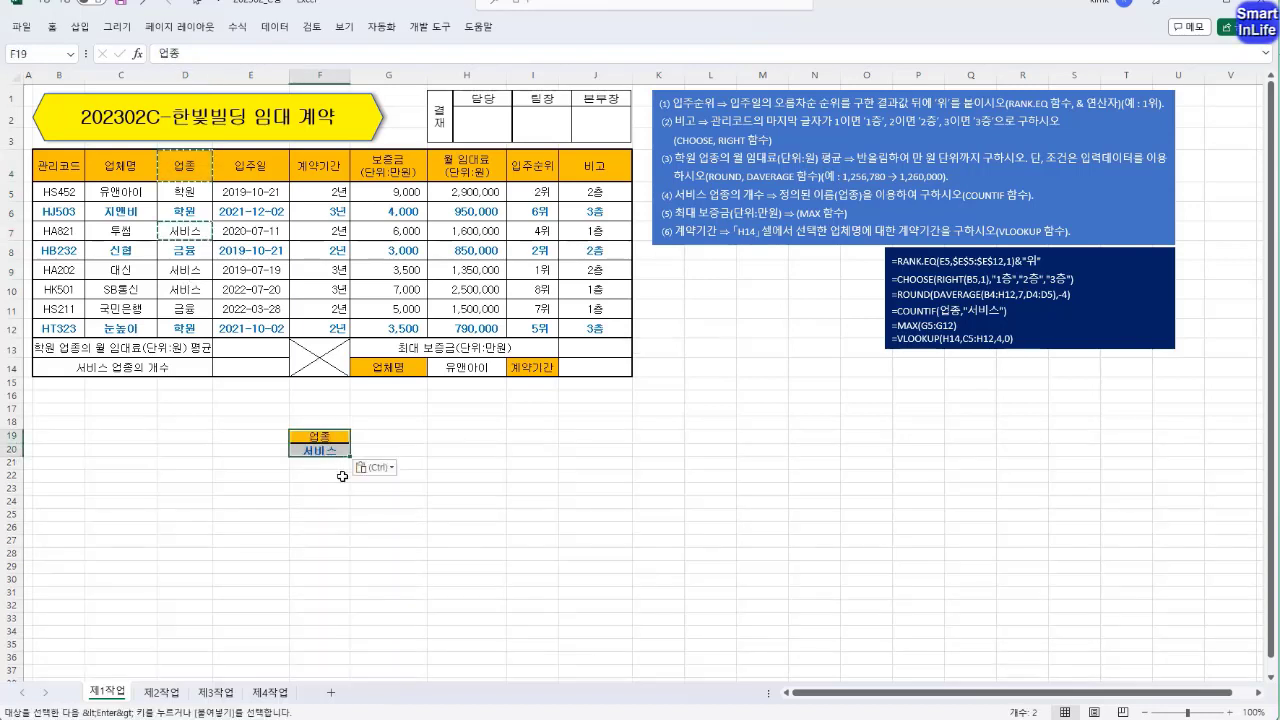
click(335, 490)
drag(329, 436, 327, 453)
click(328, 489)
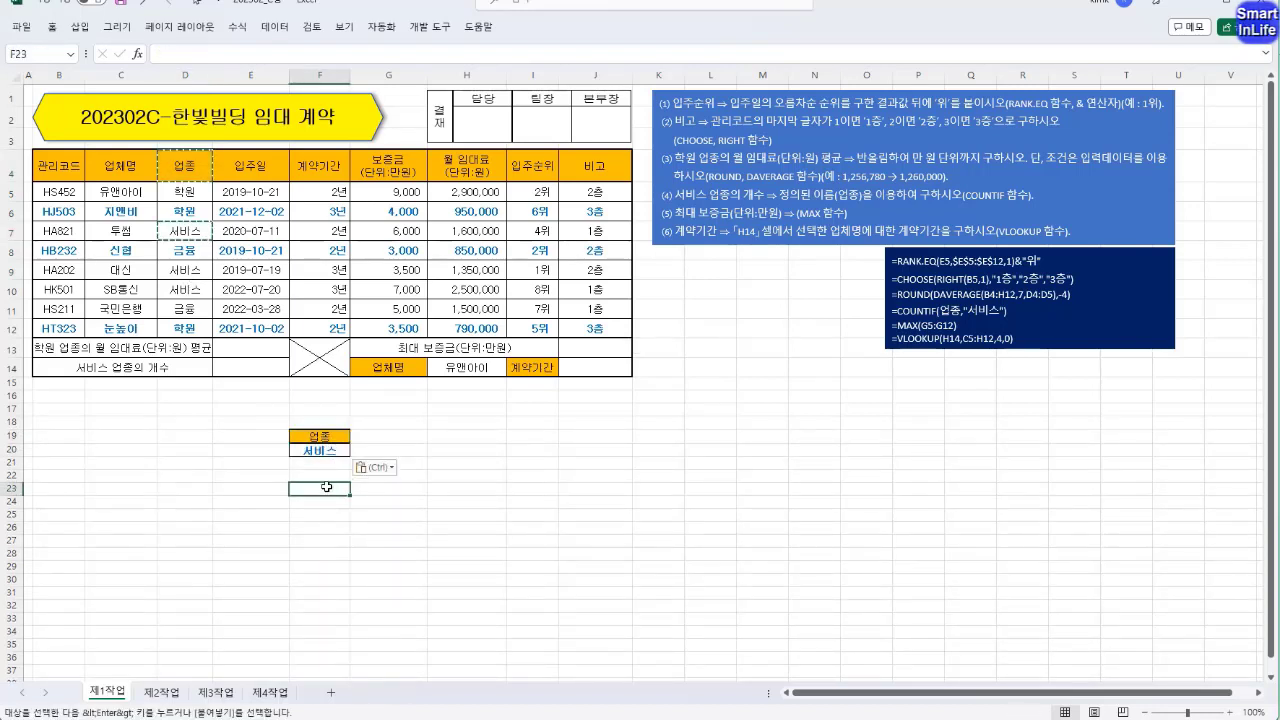
key(Escape)
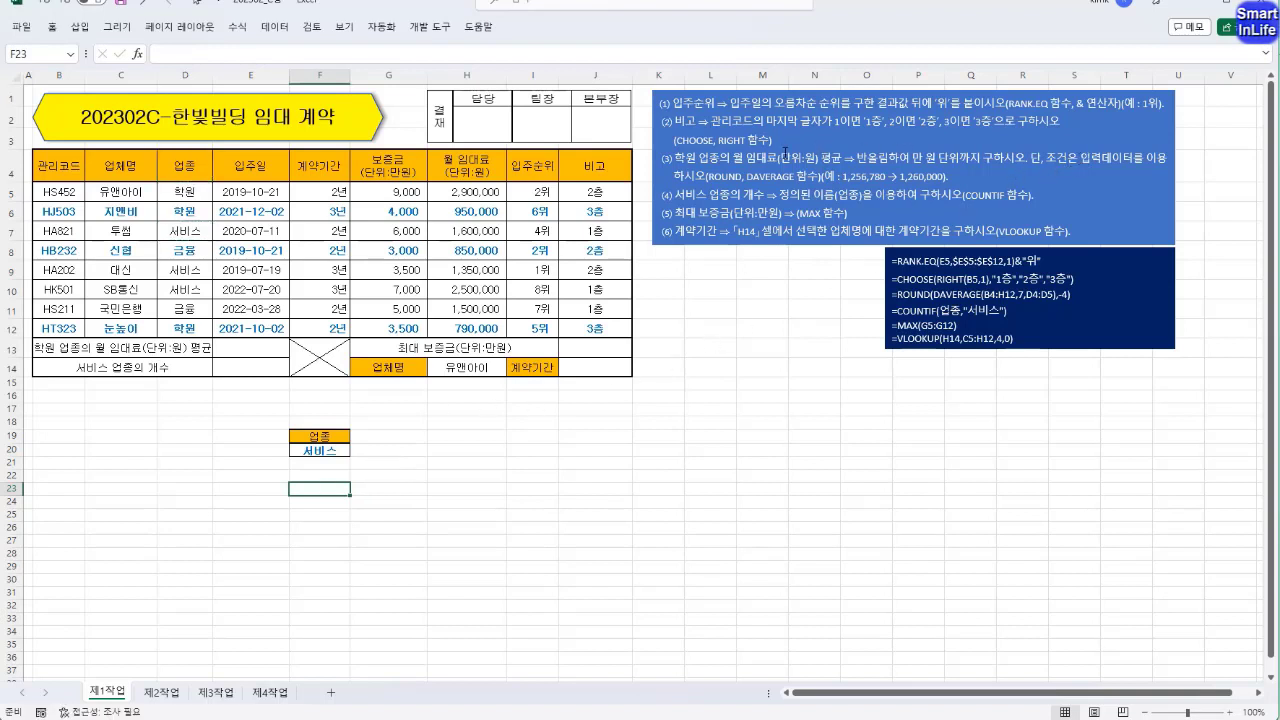
Compare the example criteria range F19:F20 with the adjacent header and 학원 cells in D4:D5.
drag(316, 438, 318, 450)
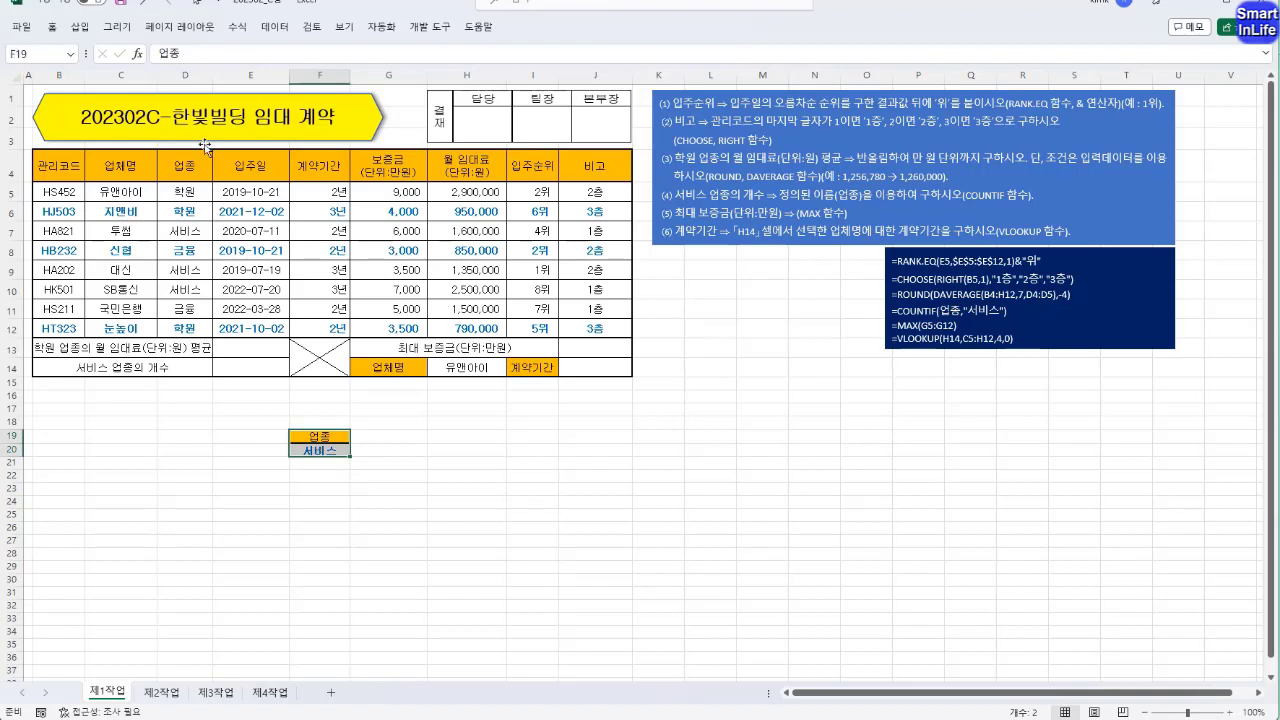
drag(186, 168, 188, 192)
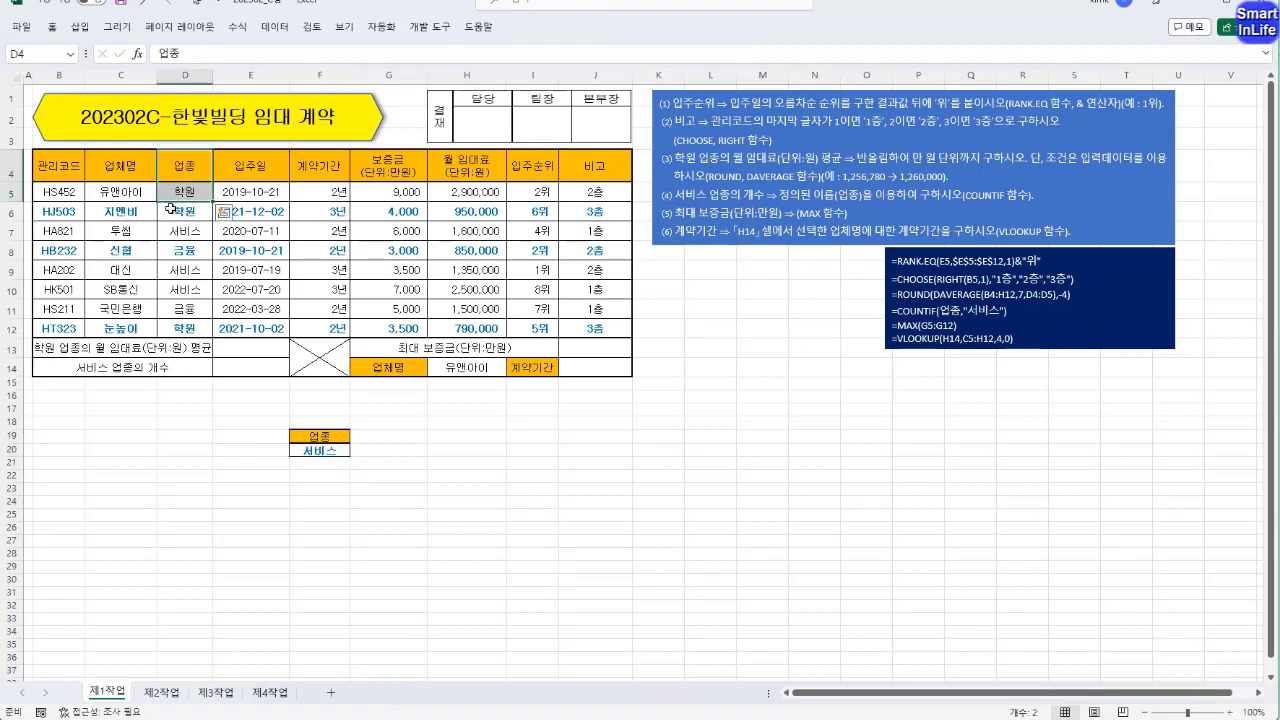
click(186, 192)
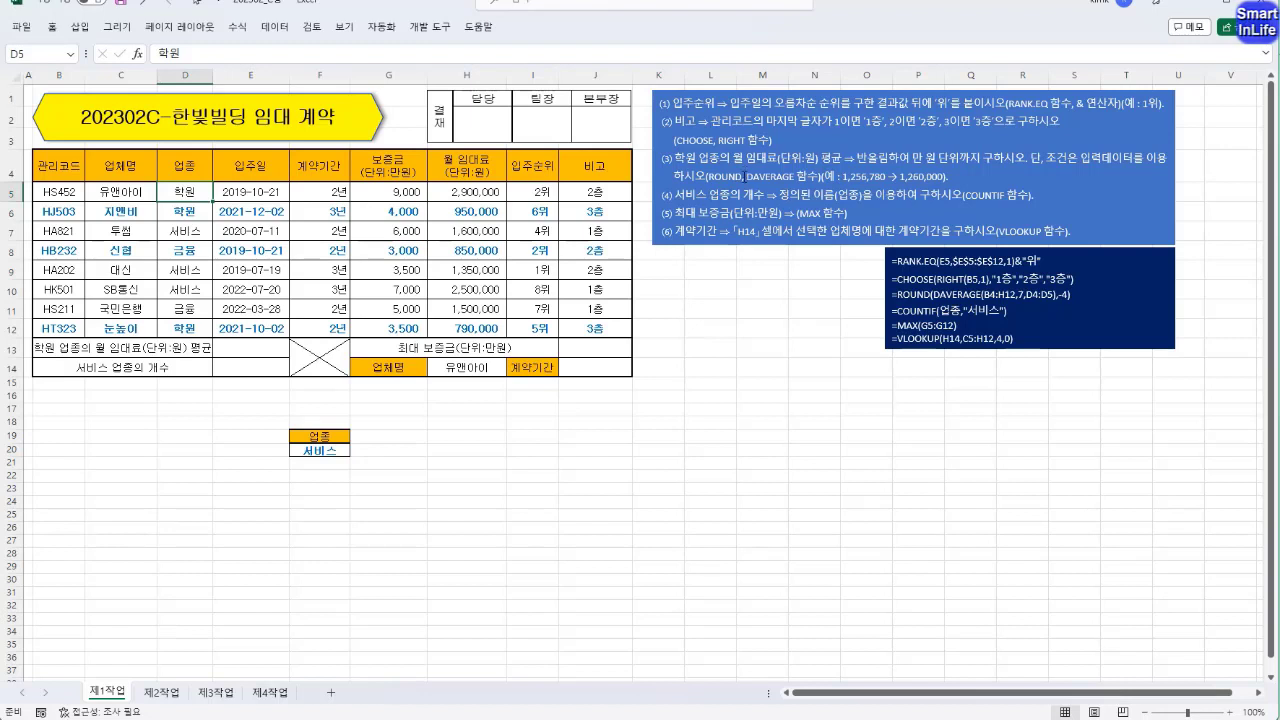
Calculate the 학원 monthly rent average in E13 with DAVERAGE, using database B4:J12, field H4 and criteria D4:D5.
click(256, 350)
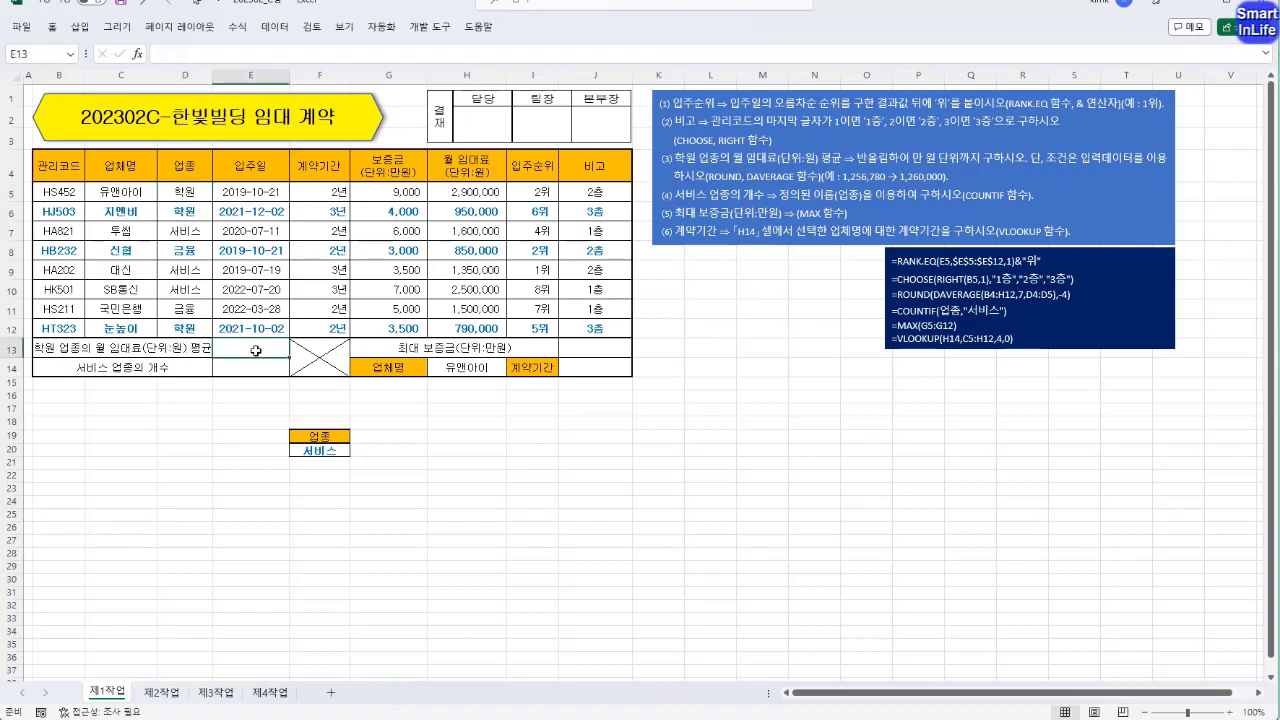
text(=)
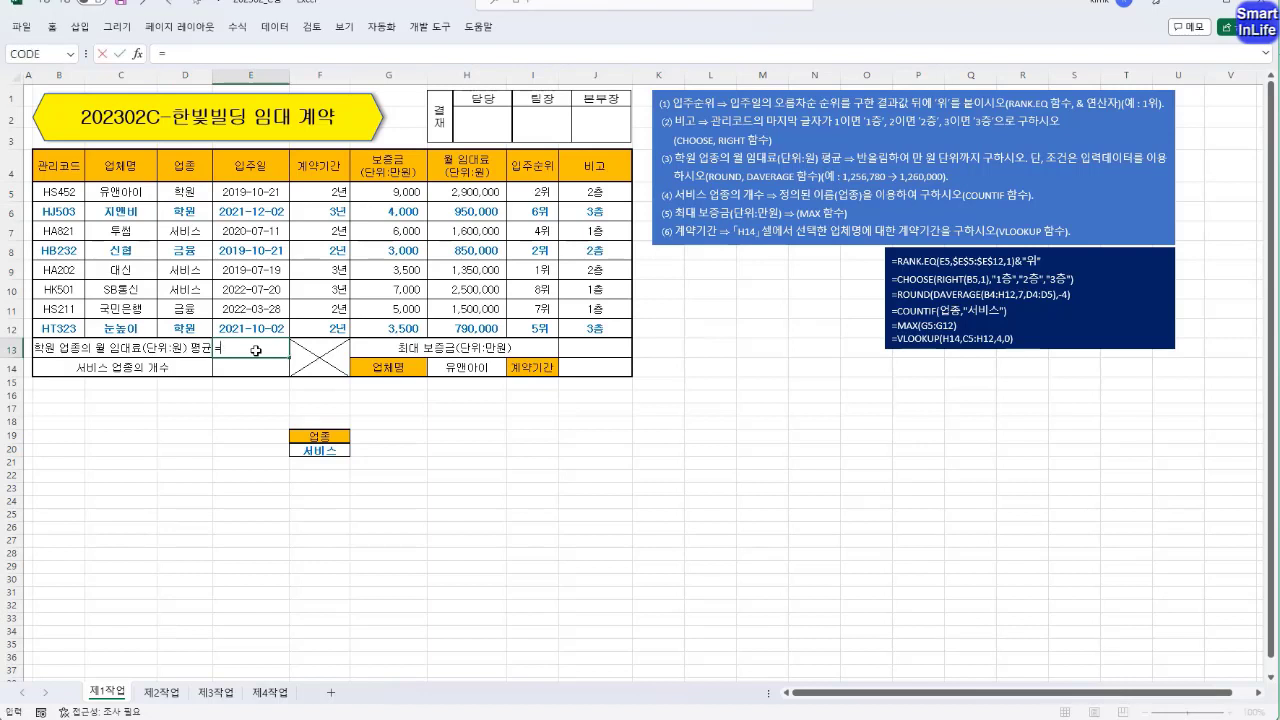
text(DAVERA)
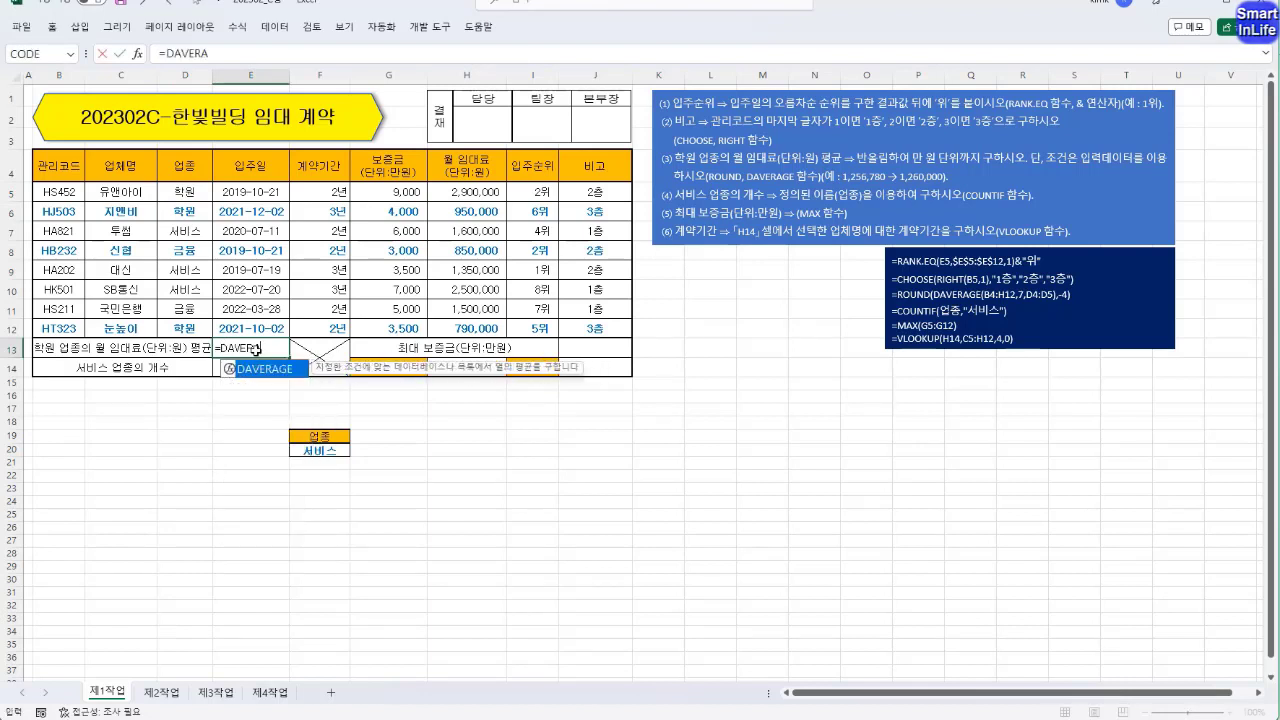
key(Tab)
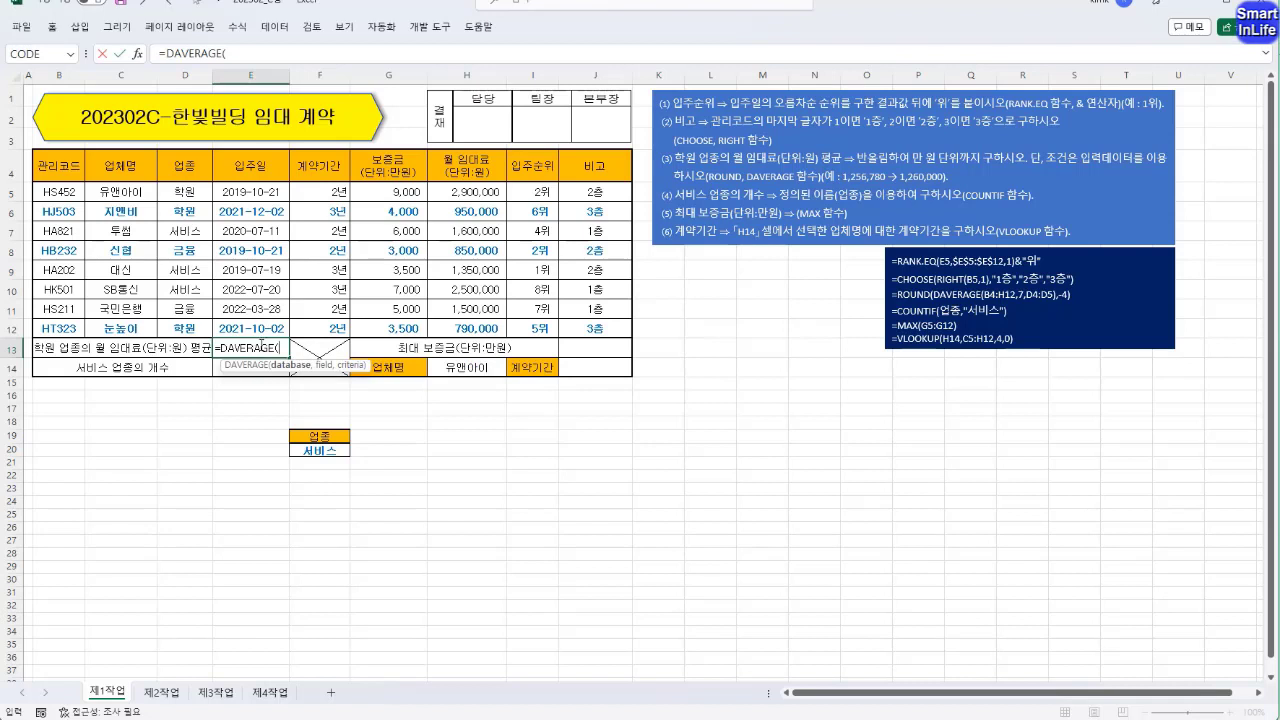
click(284, 349)
drag(62, 165, 620, 328)
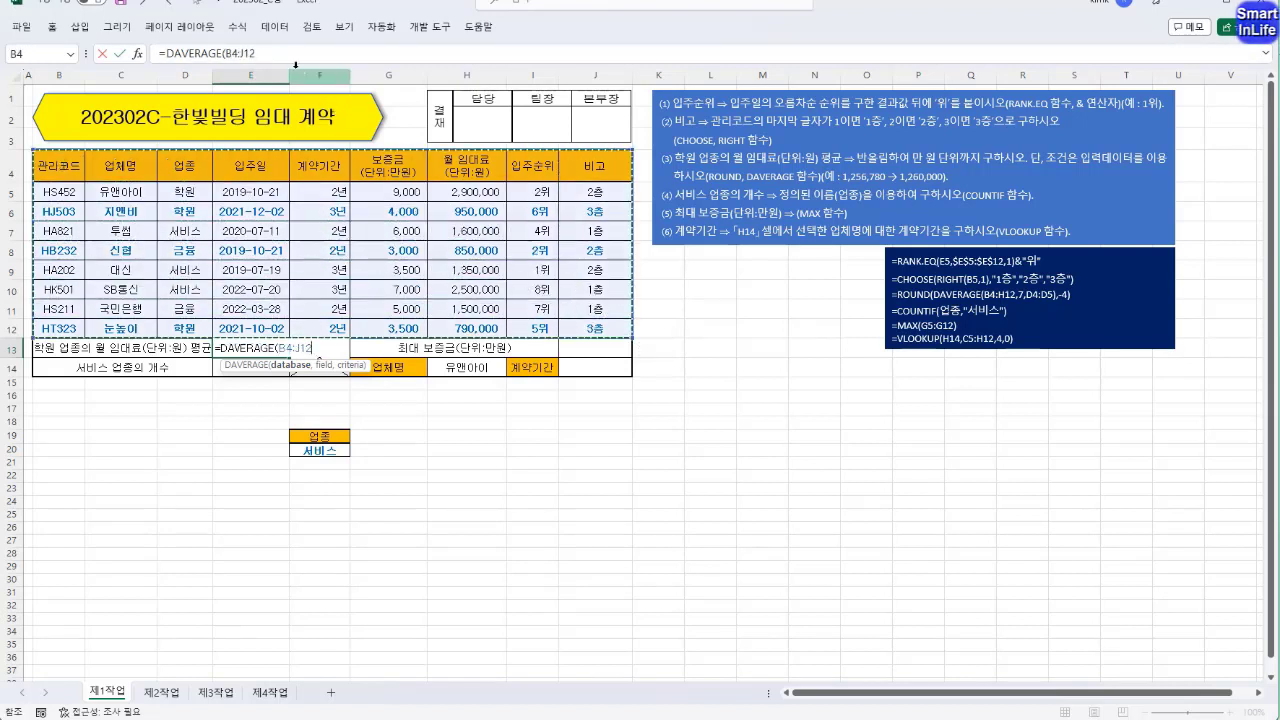
text(,)
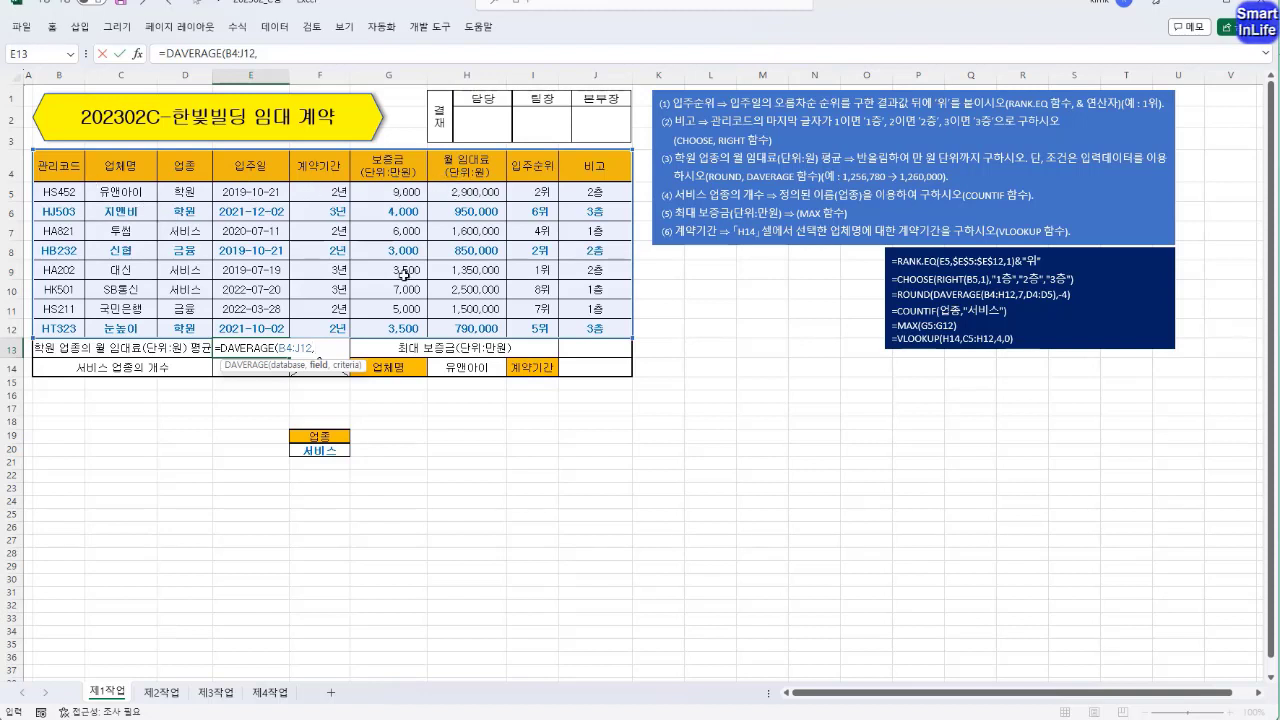
text(7)
click(467, 165)
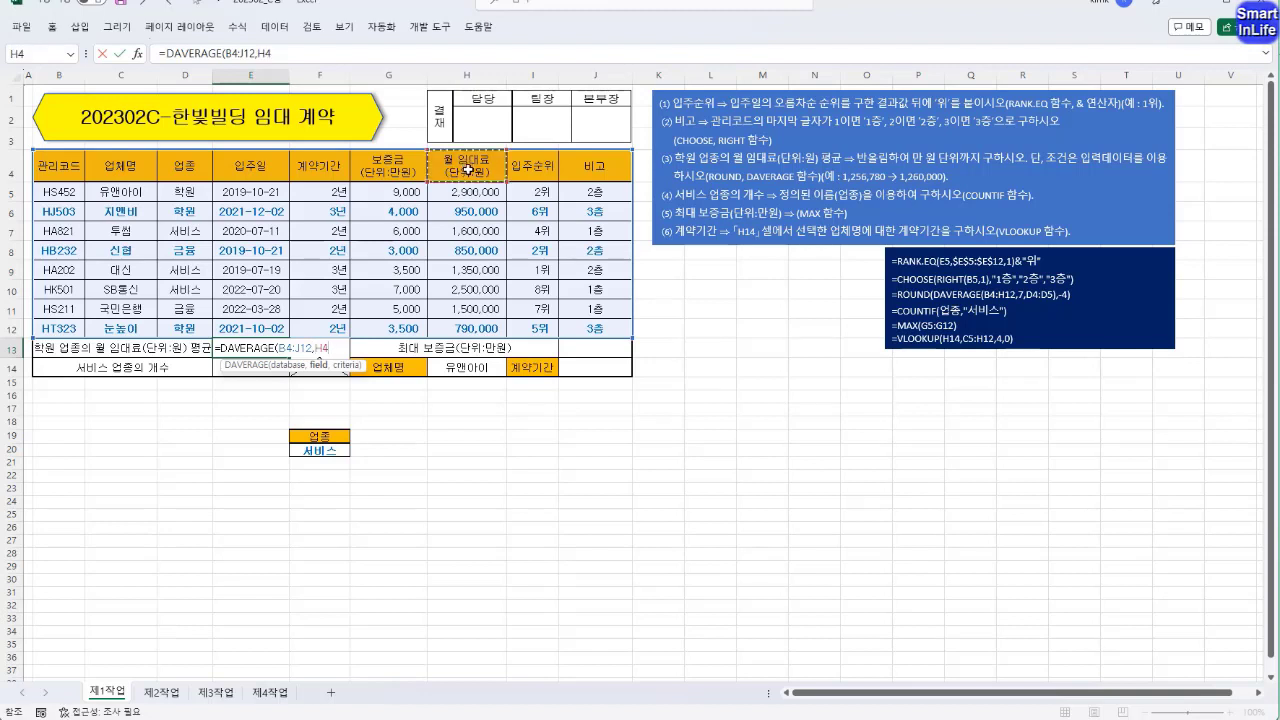
text(,)
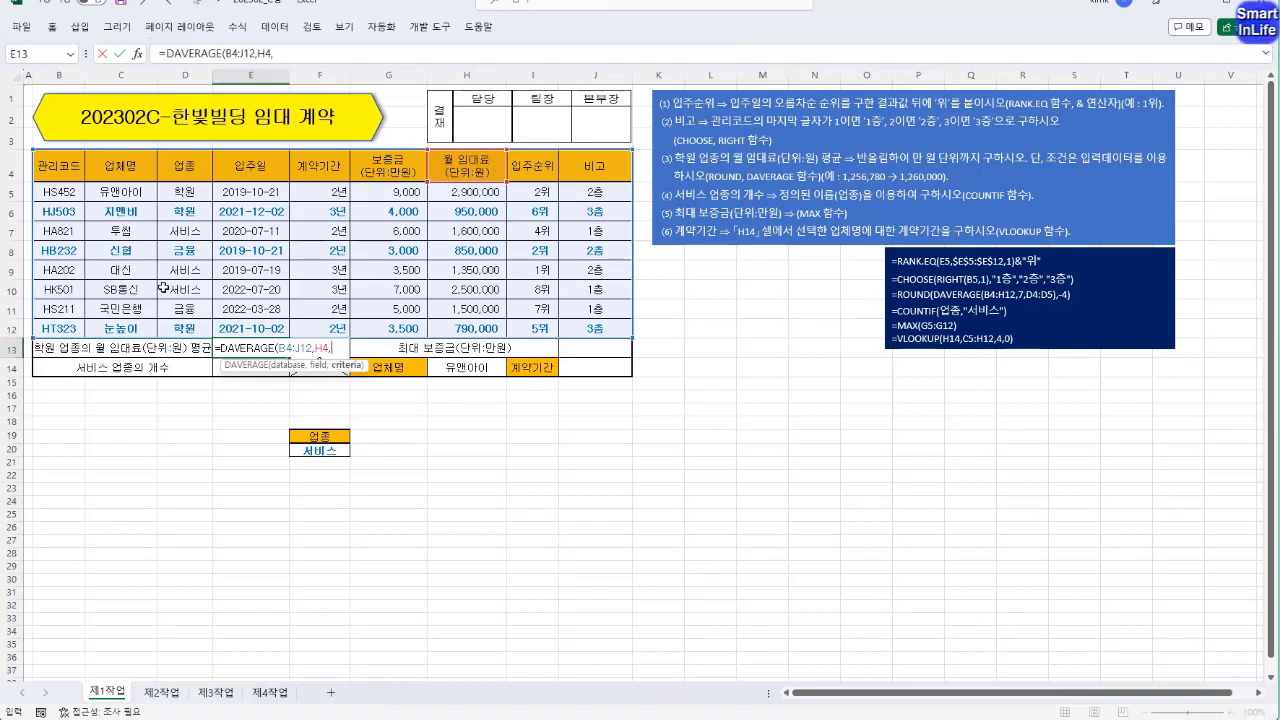
drag(181, 164, 181, 192)
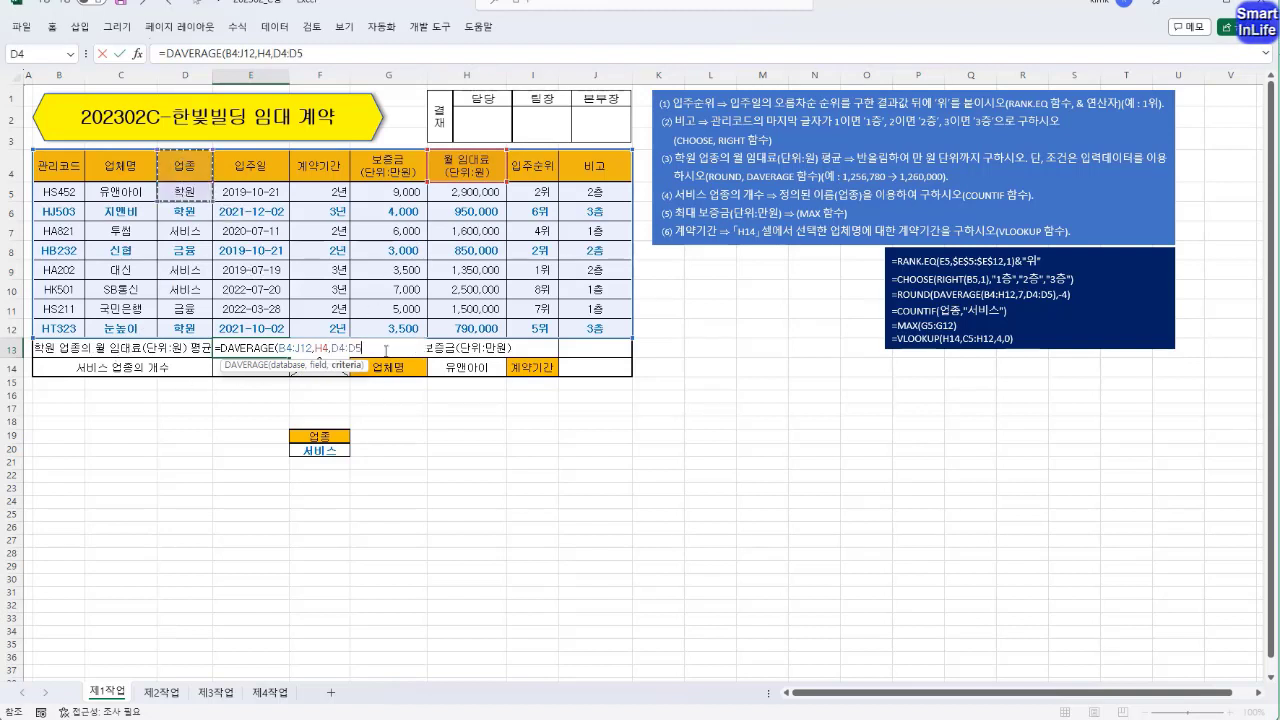
text())
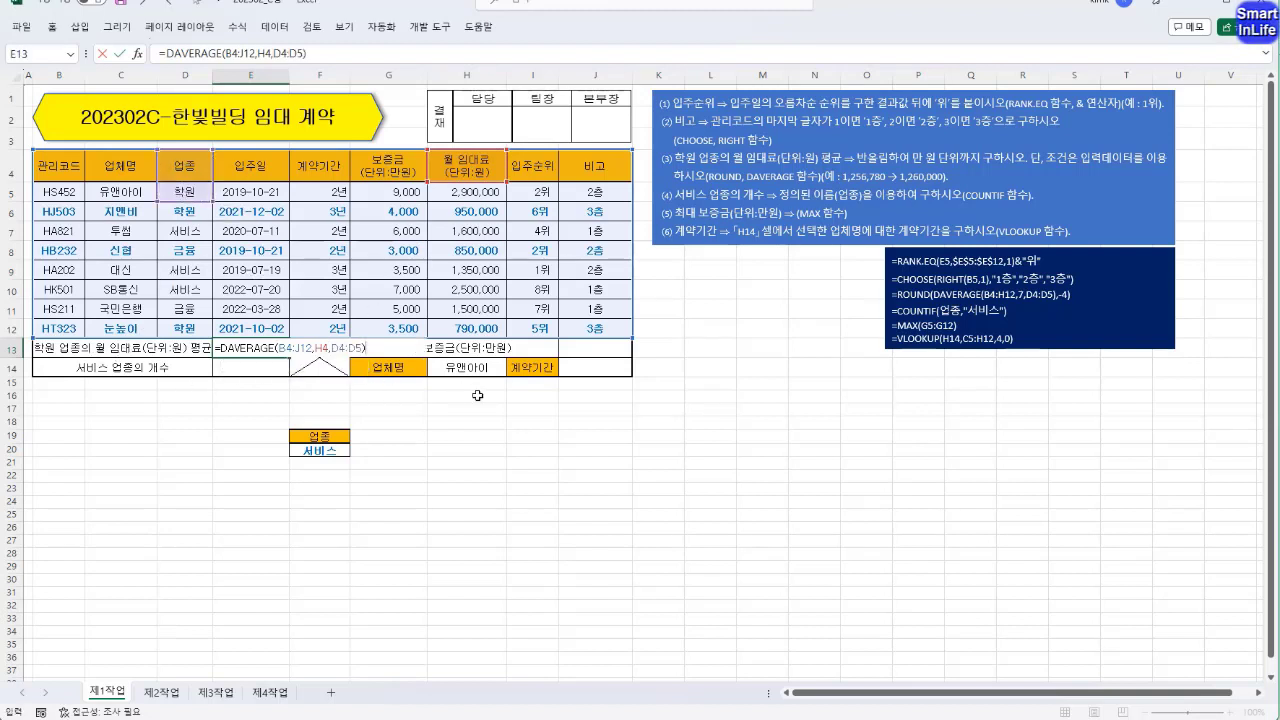
key(Return)
Wrap the DAVERAGE formula in E13 in ROUND with -4 digits to round to the ten-thousands place.
click(266, 345)
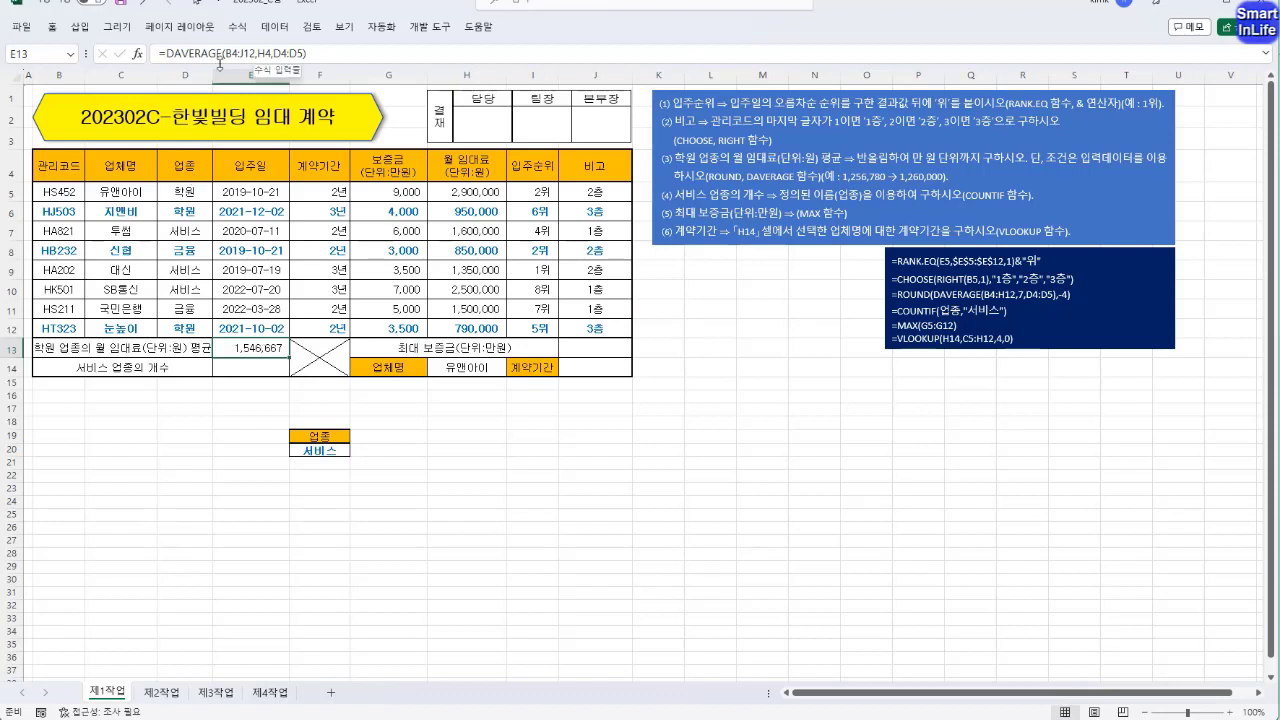
click(168, 53)
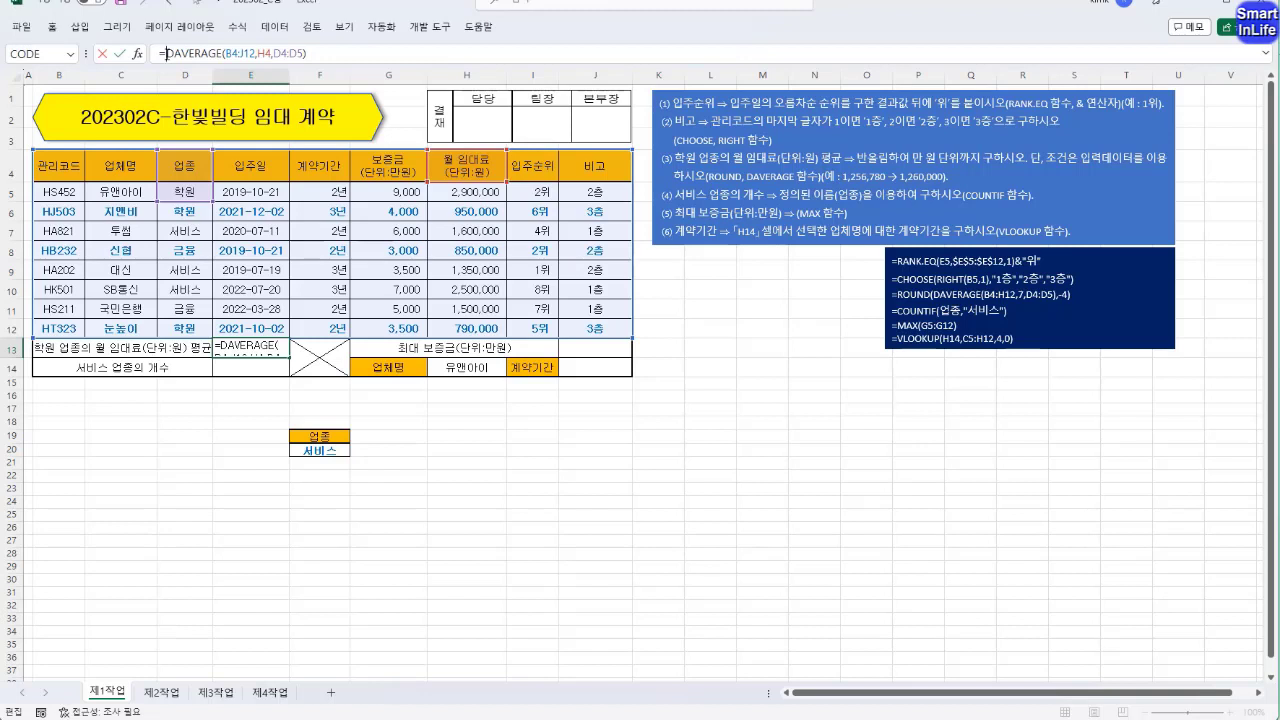
text(ROUND()
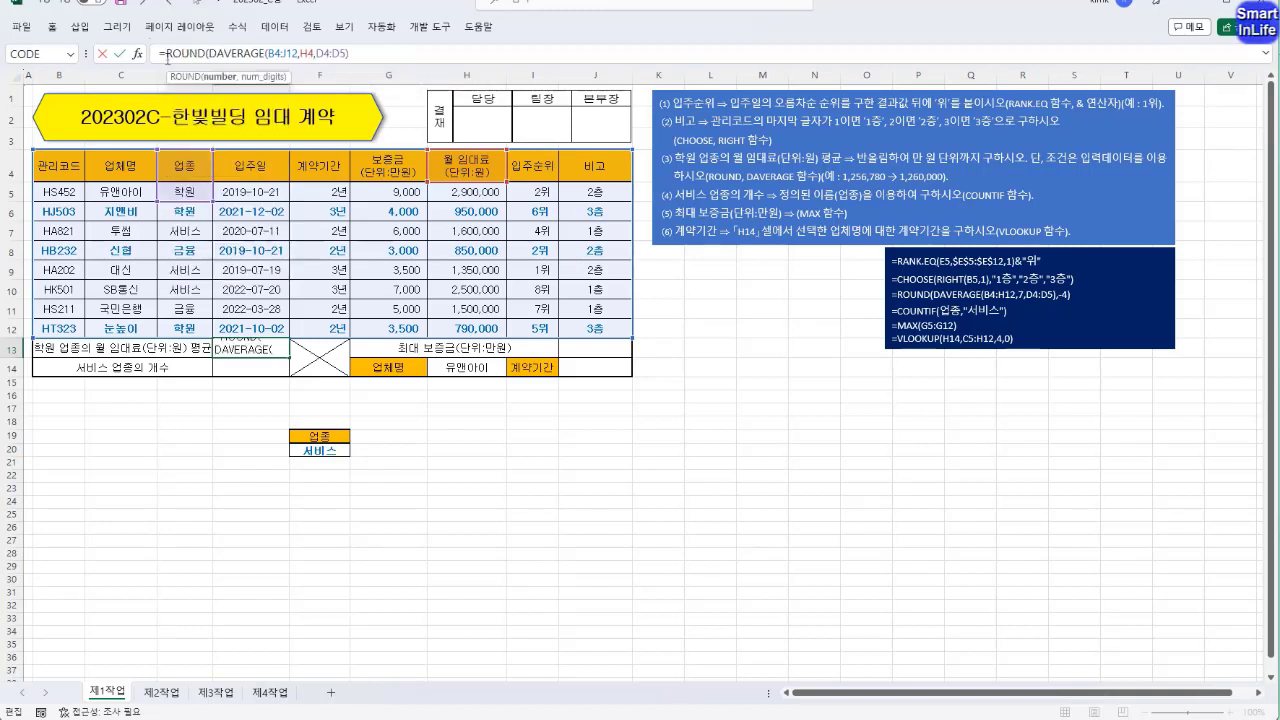
click(219, 76)
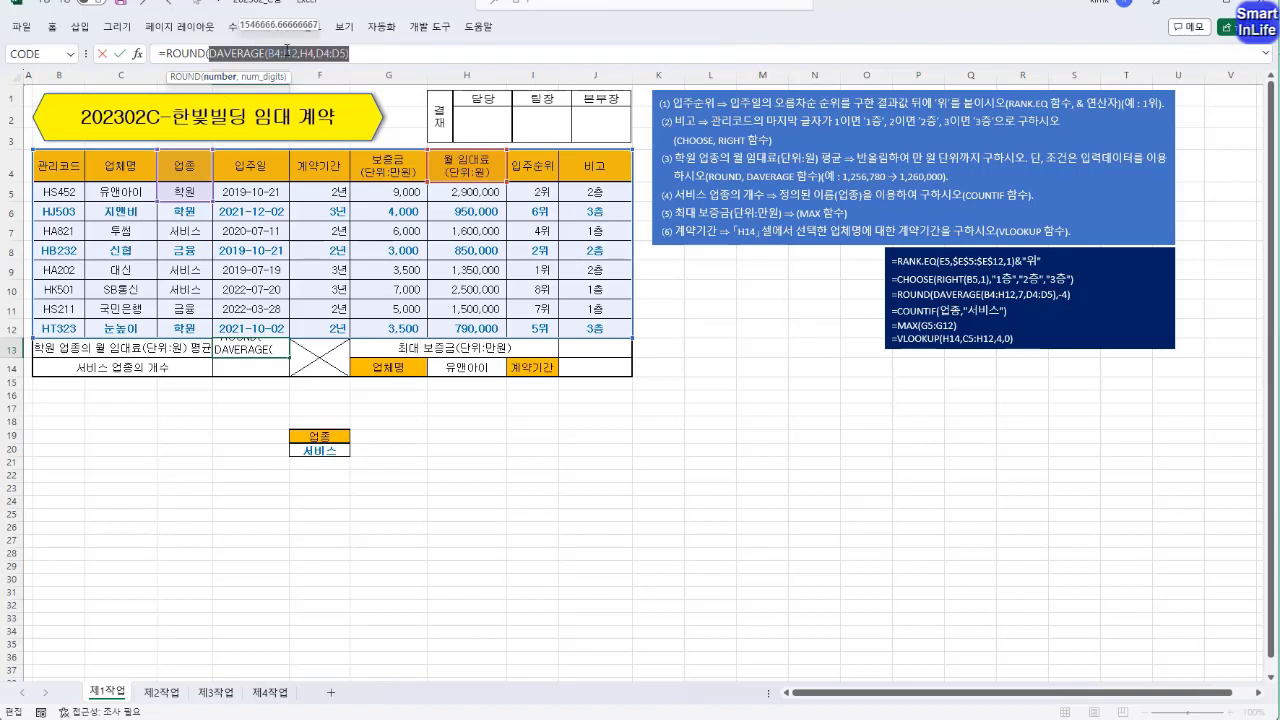
click(359, 56)
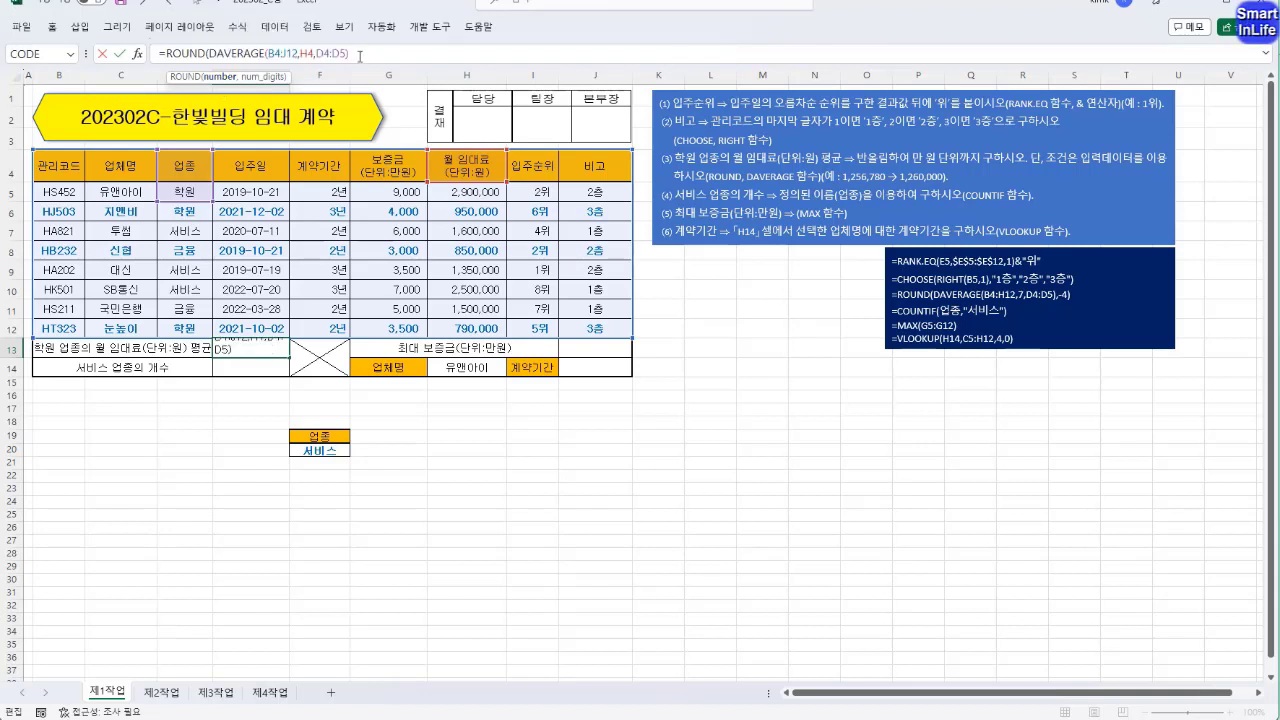
text(,-4)
text())
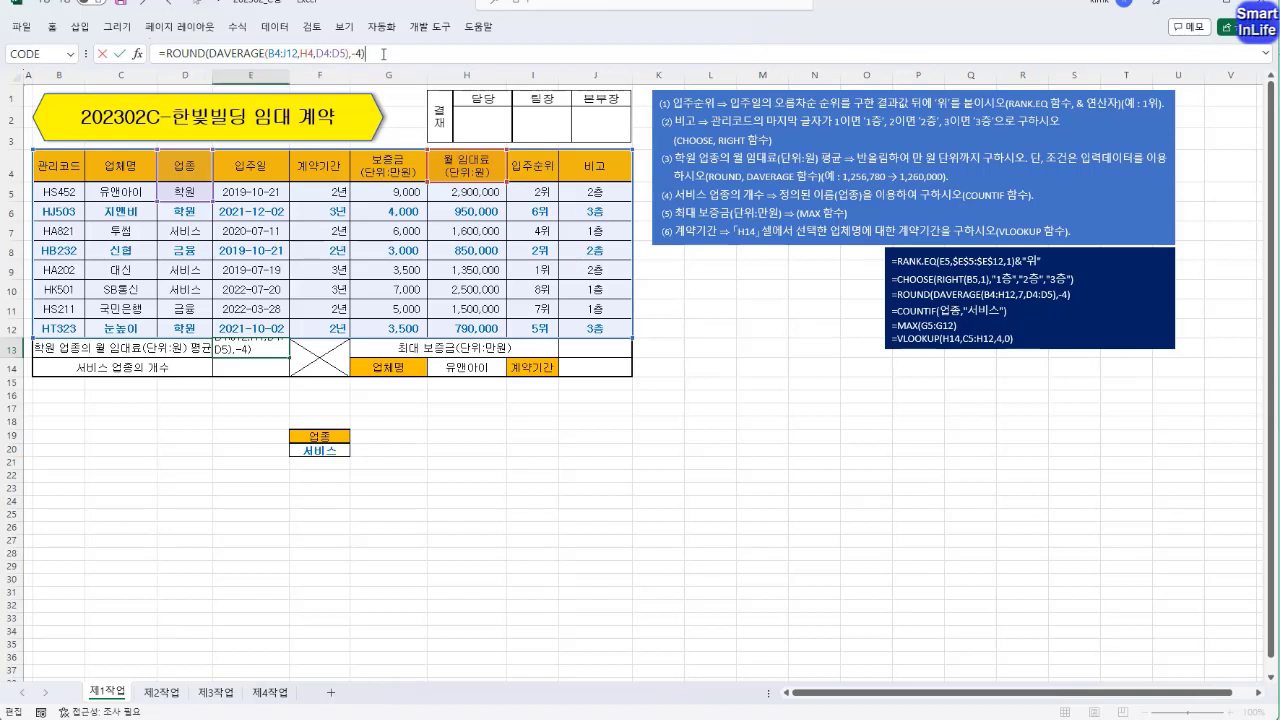
key(Return)
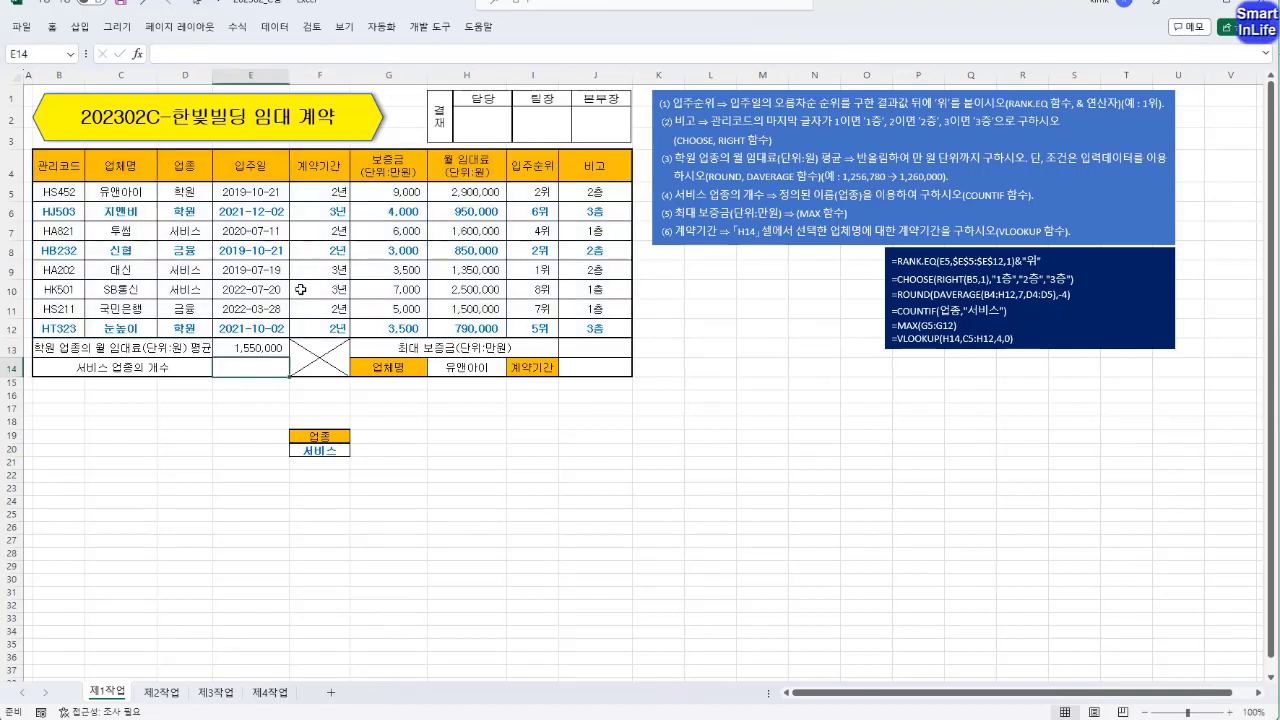
click(270, 345)
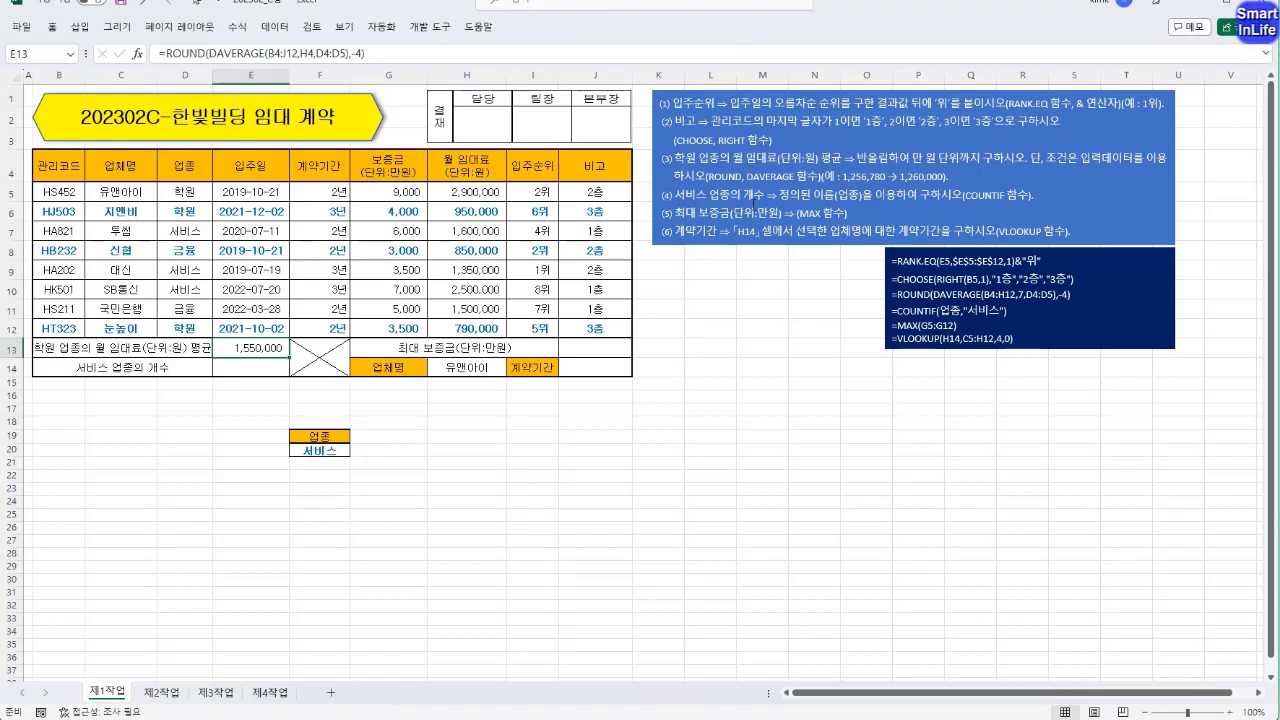
Count the 서비스 entries in E14 with COUNTIF, using the defined name 업종 for D5:D12 and the criterion "서비스".
click(260, 368)
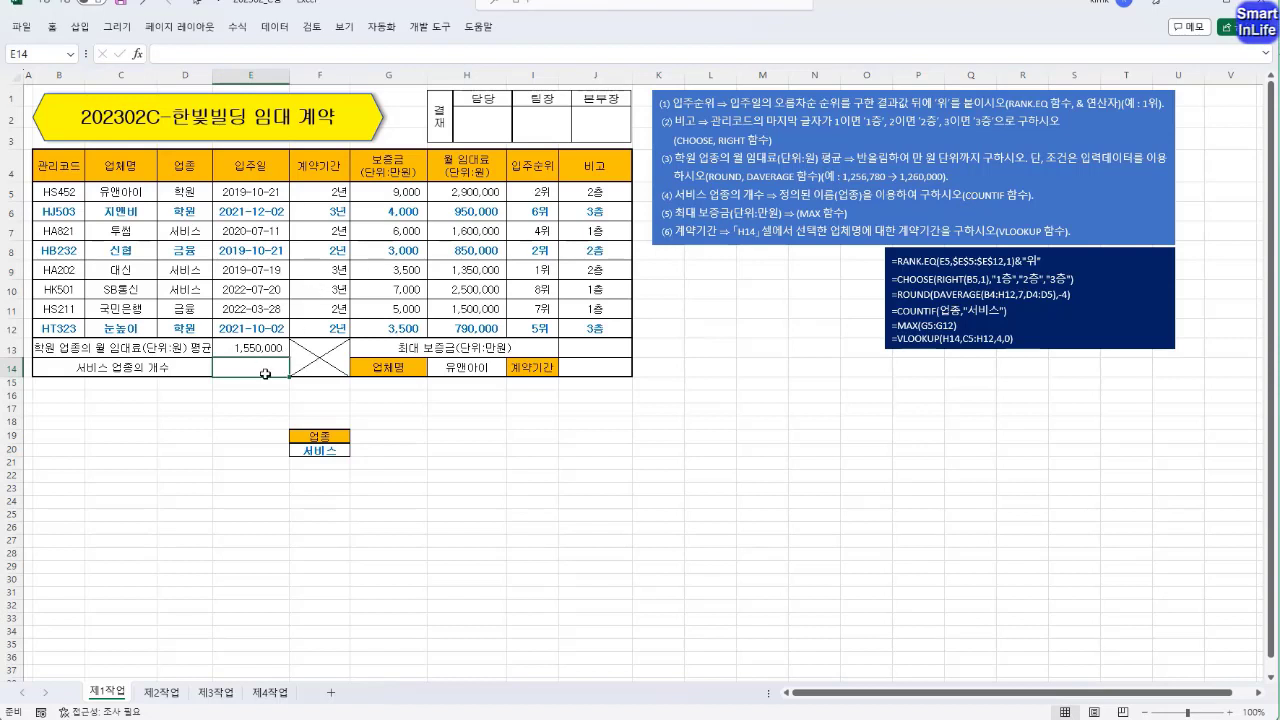
text(=)
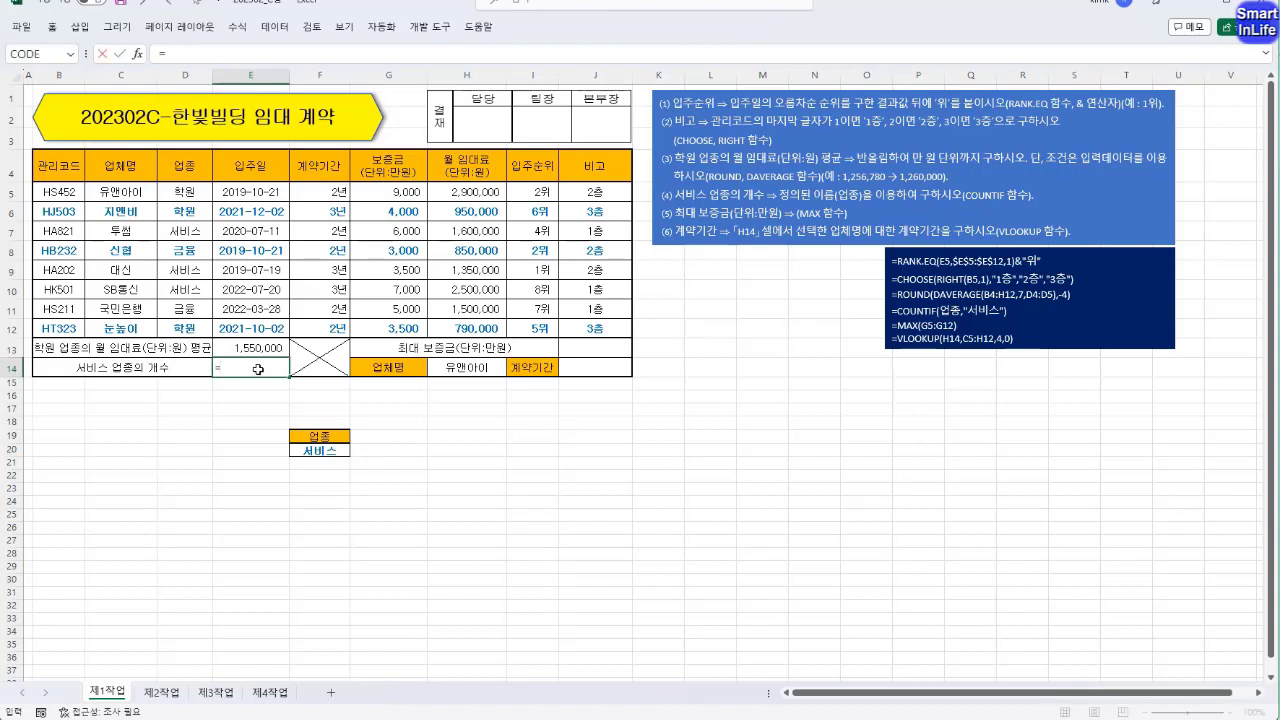
text(COUNTIF()
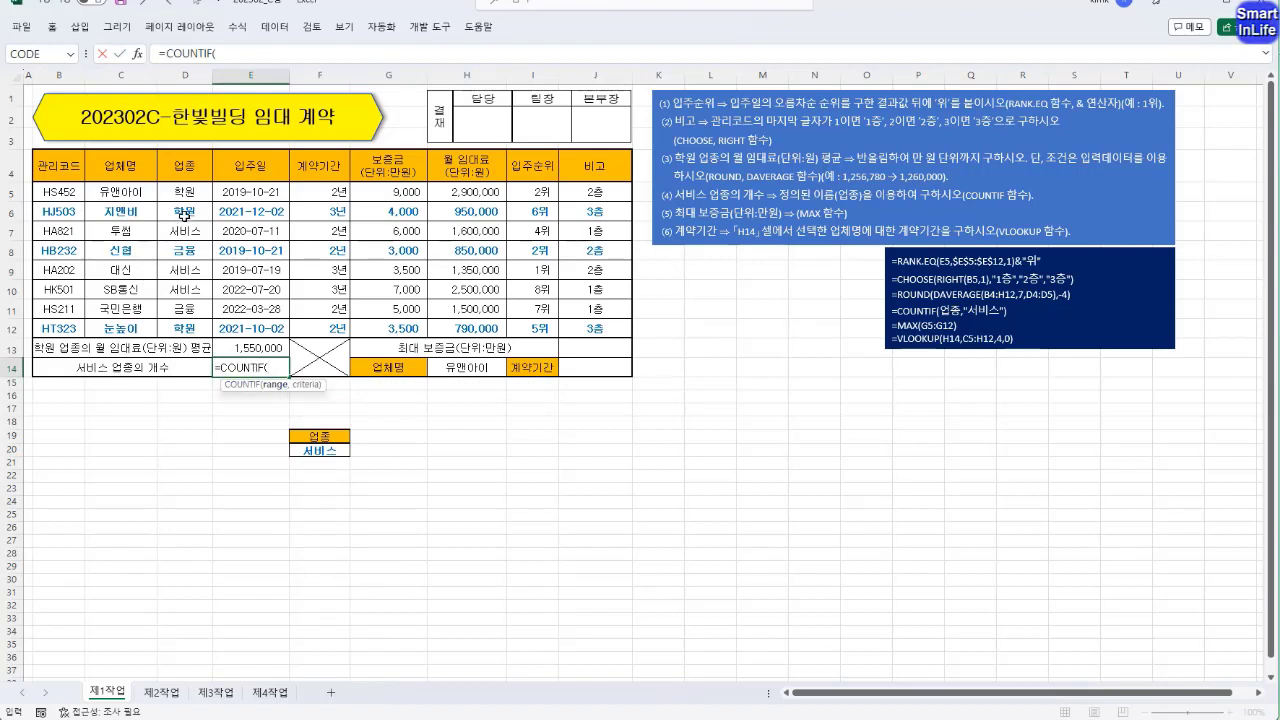
drag(180, 189, 183, 328)
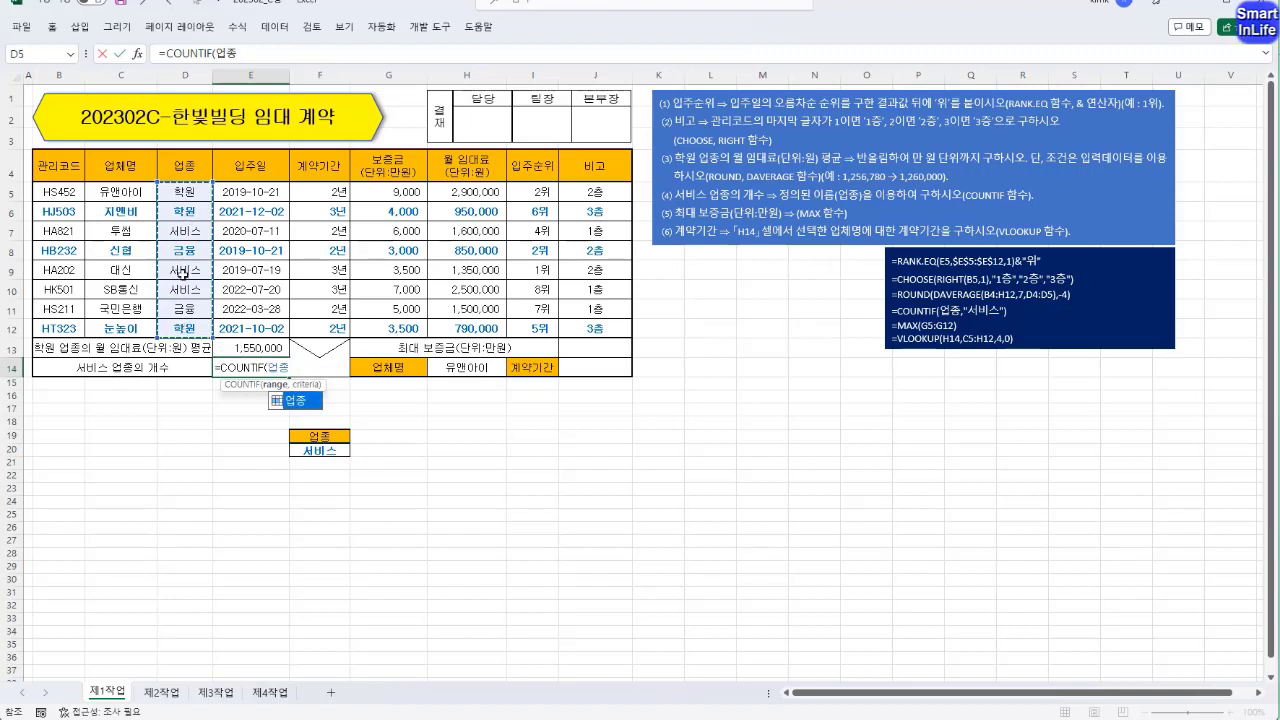
text(,")
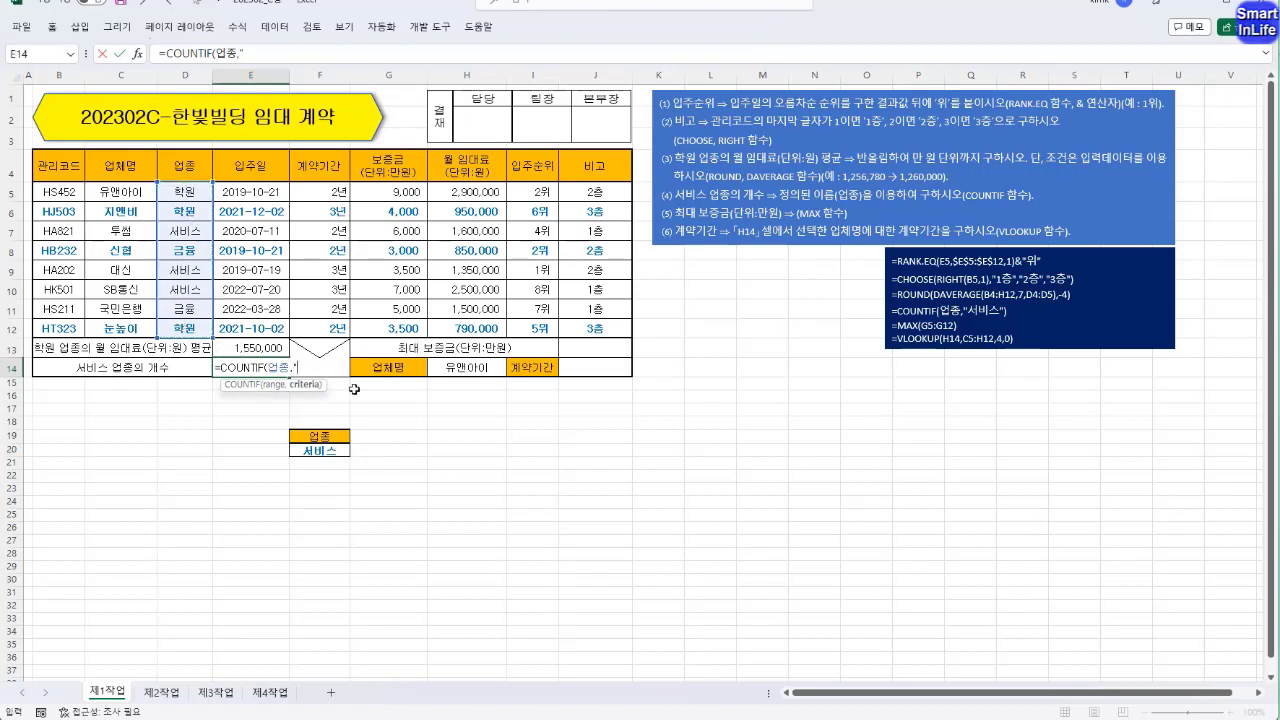
text(서비스")
key(Return)
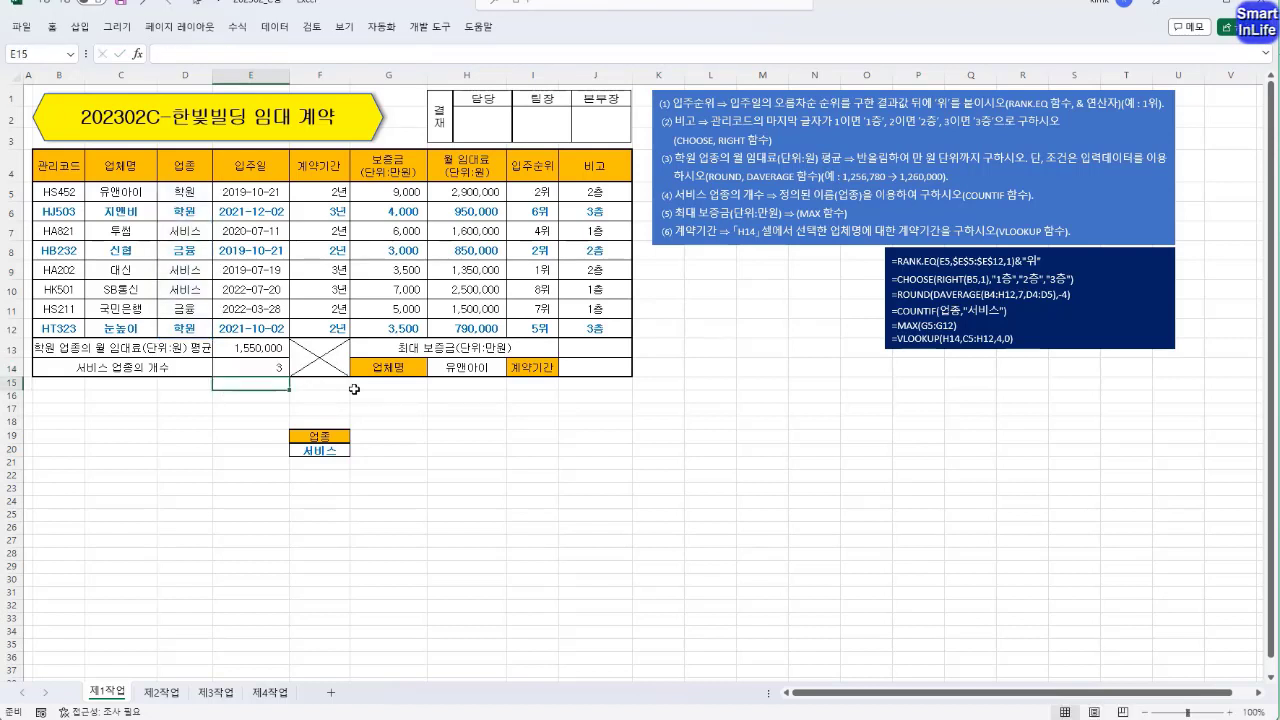
click(263, 369)
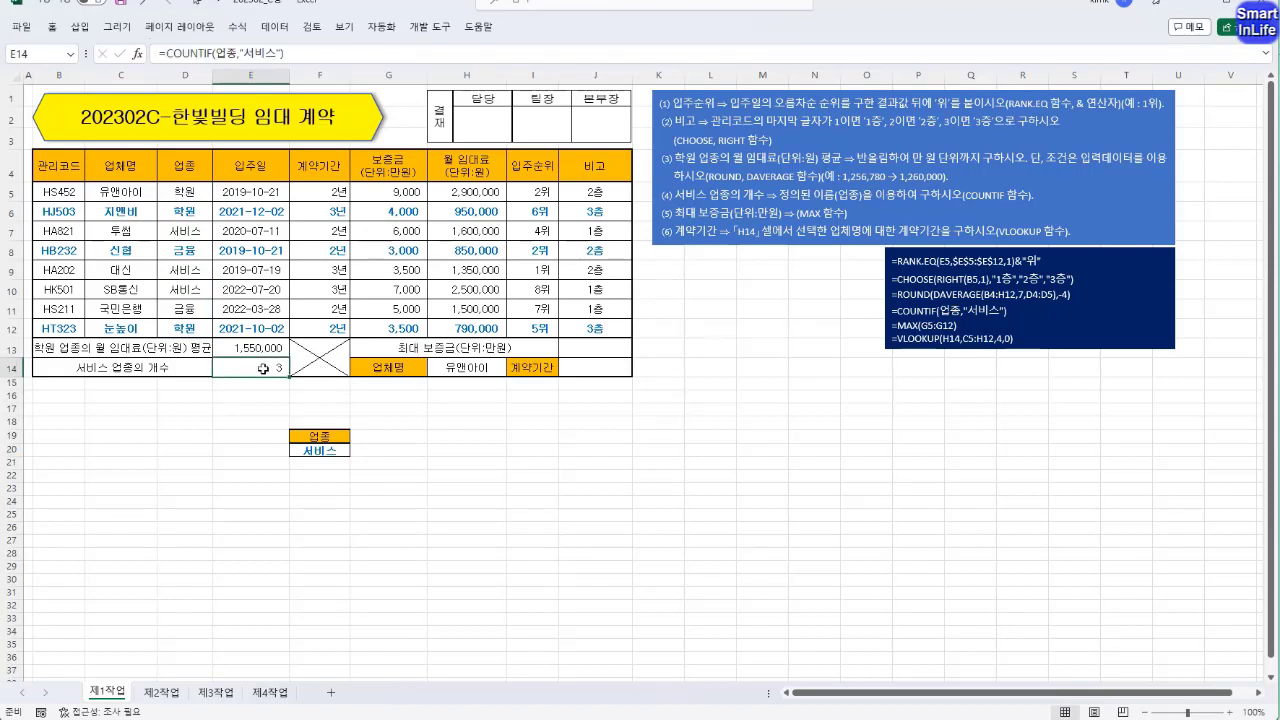
Calculate the maximum deposit in J13 with MAX over the deposit range G5:G12.
click(595, 347)
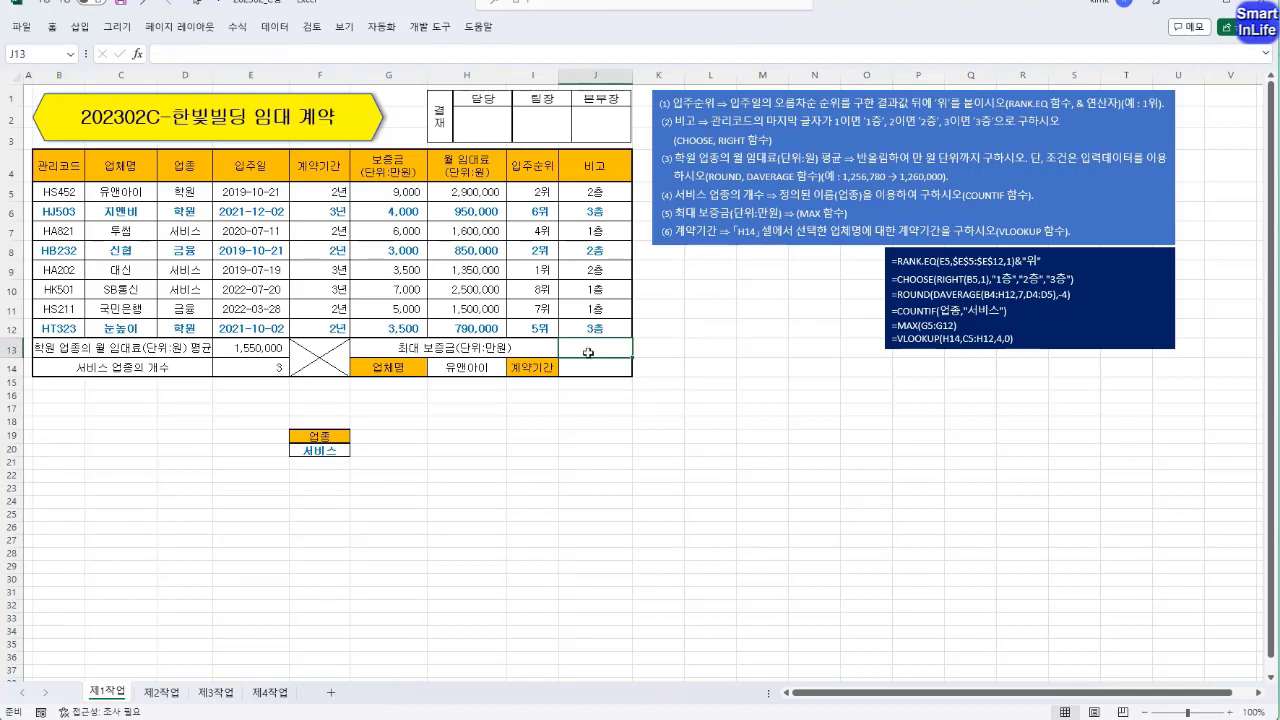
text(=)
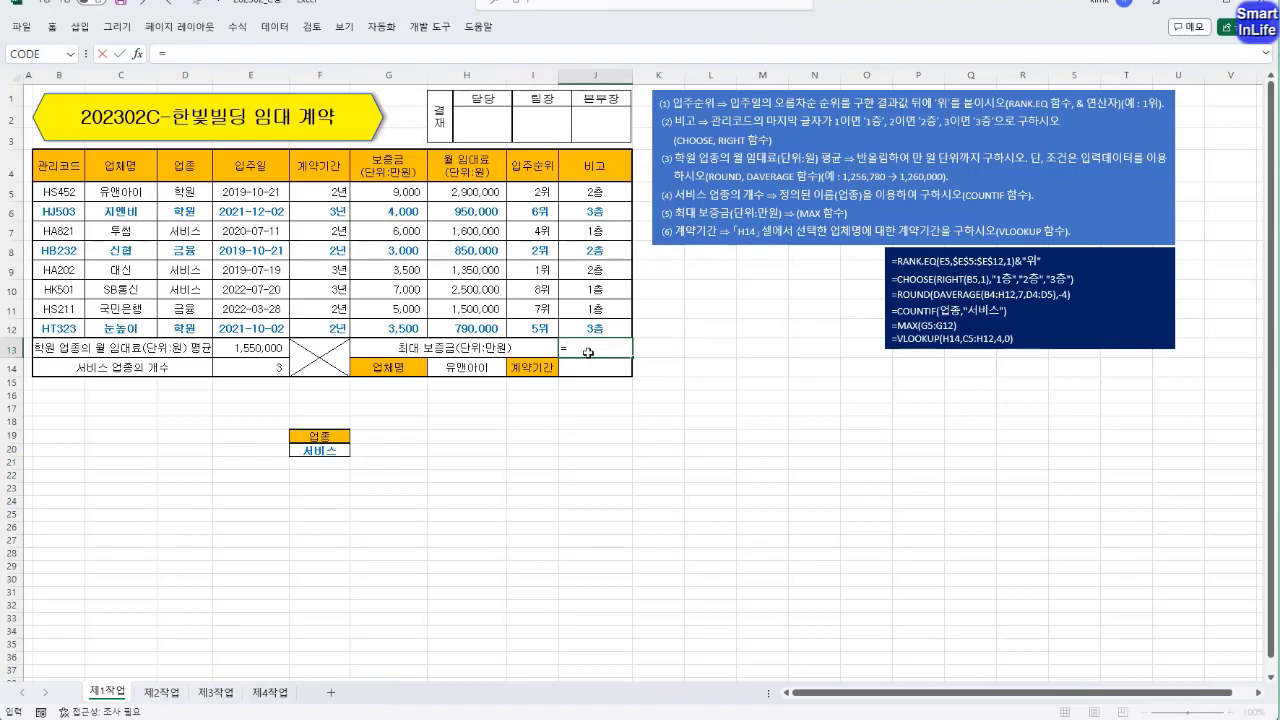
text(MAX()
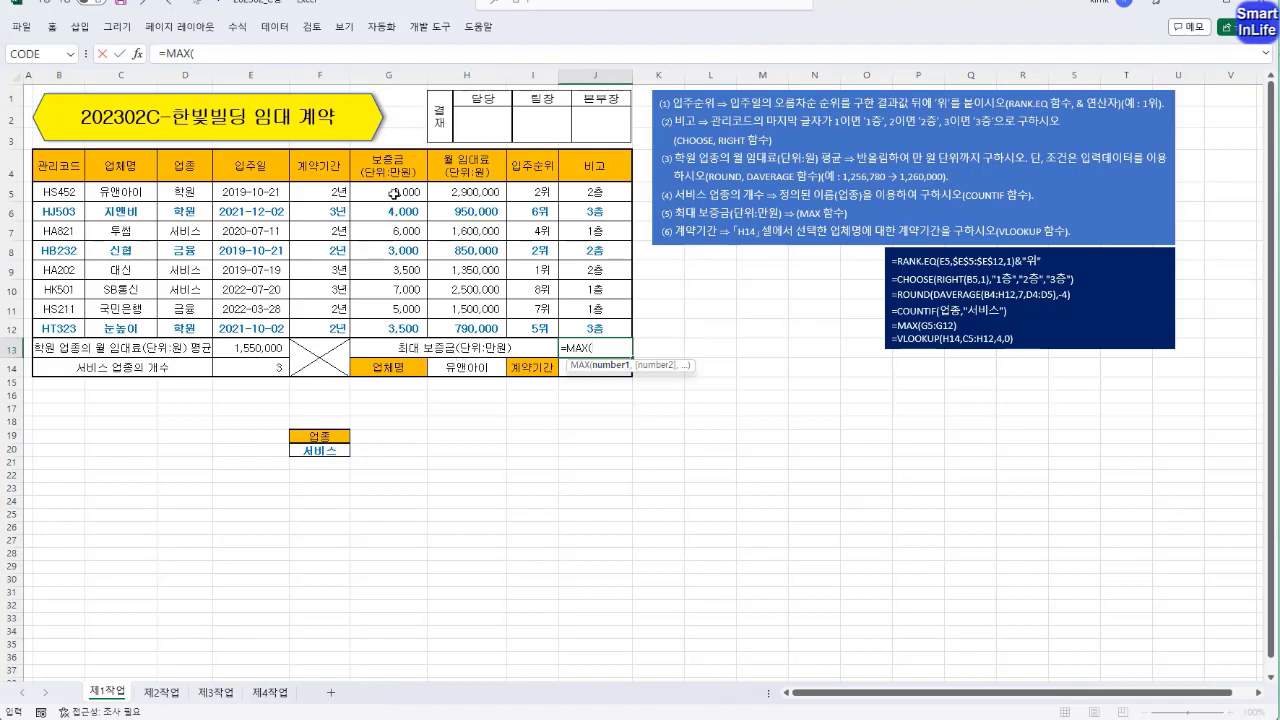
drag(394, 192, 398, 325)
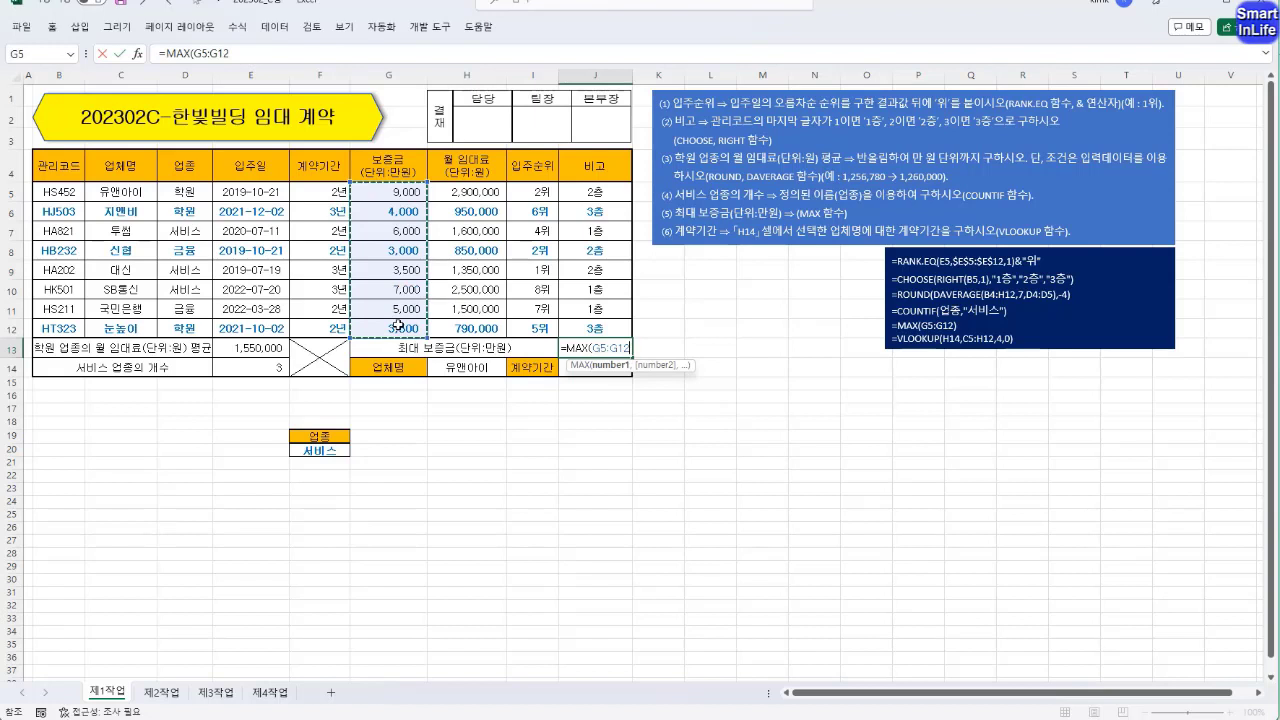
text())
key(Return)
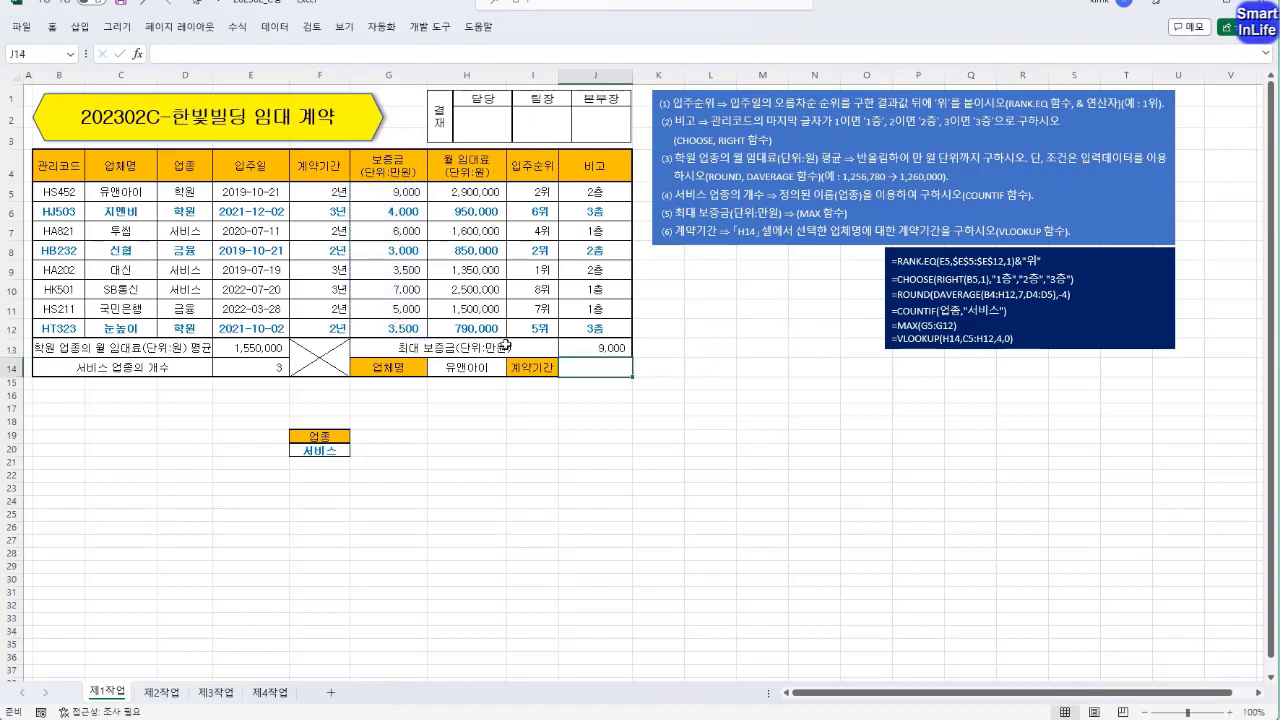
Calculate the maximum deposit a second way in K13 with LARGE over G5:G12 and rank 1.
click(670, 351)
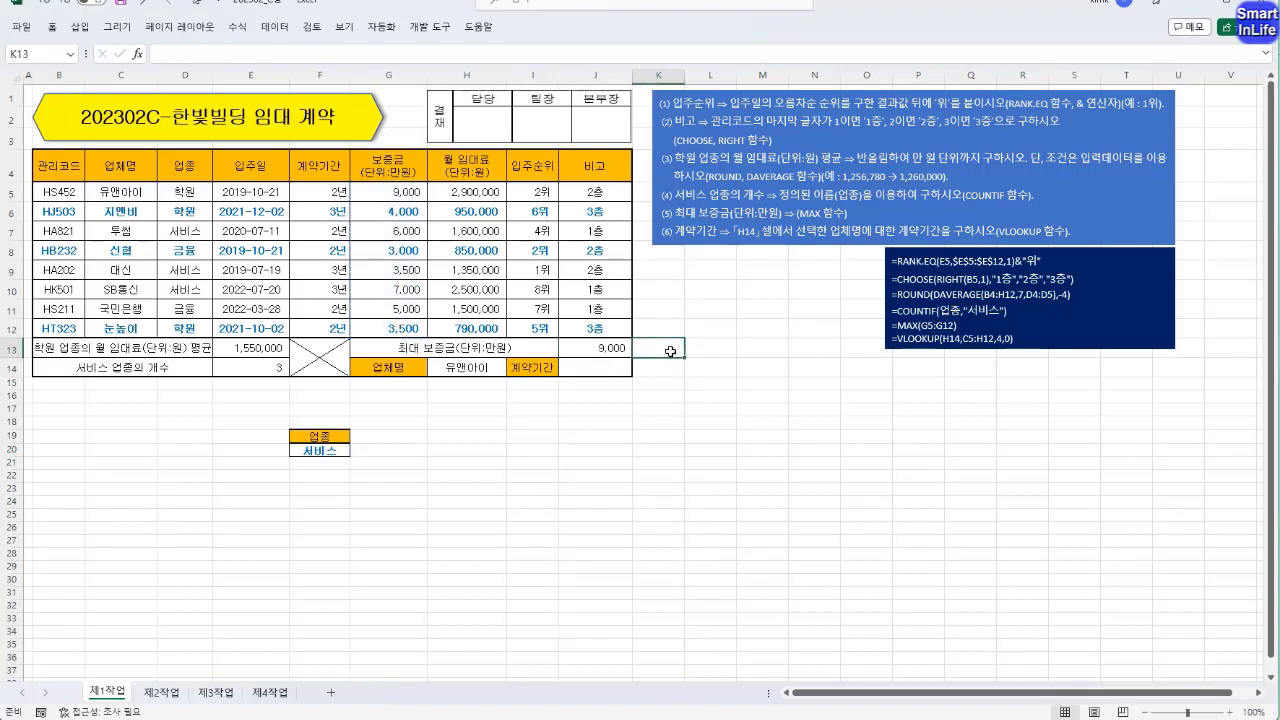
text(=LA)
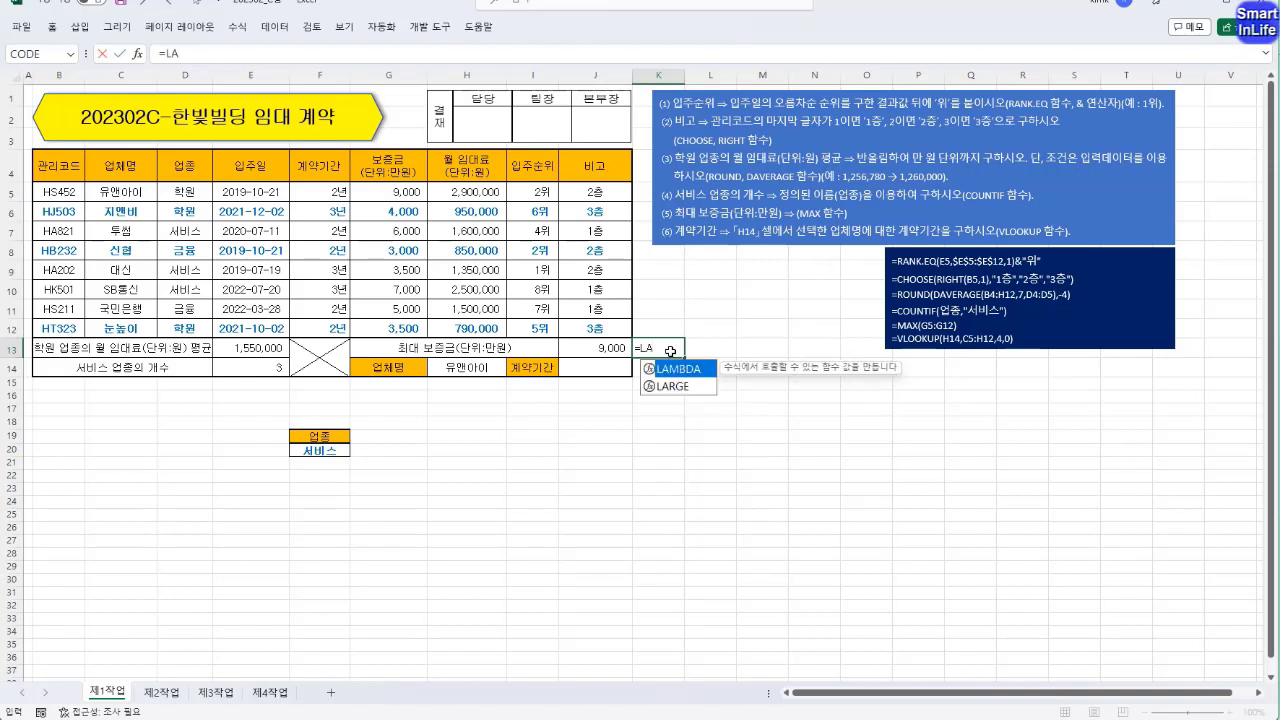
text(RGE)
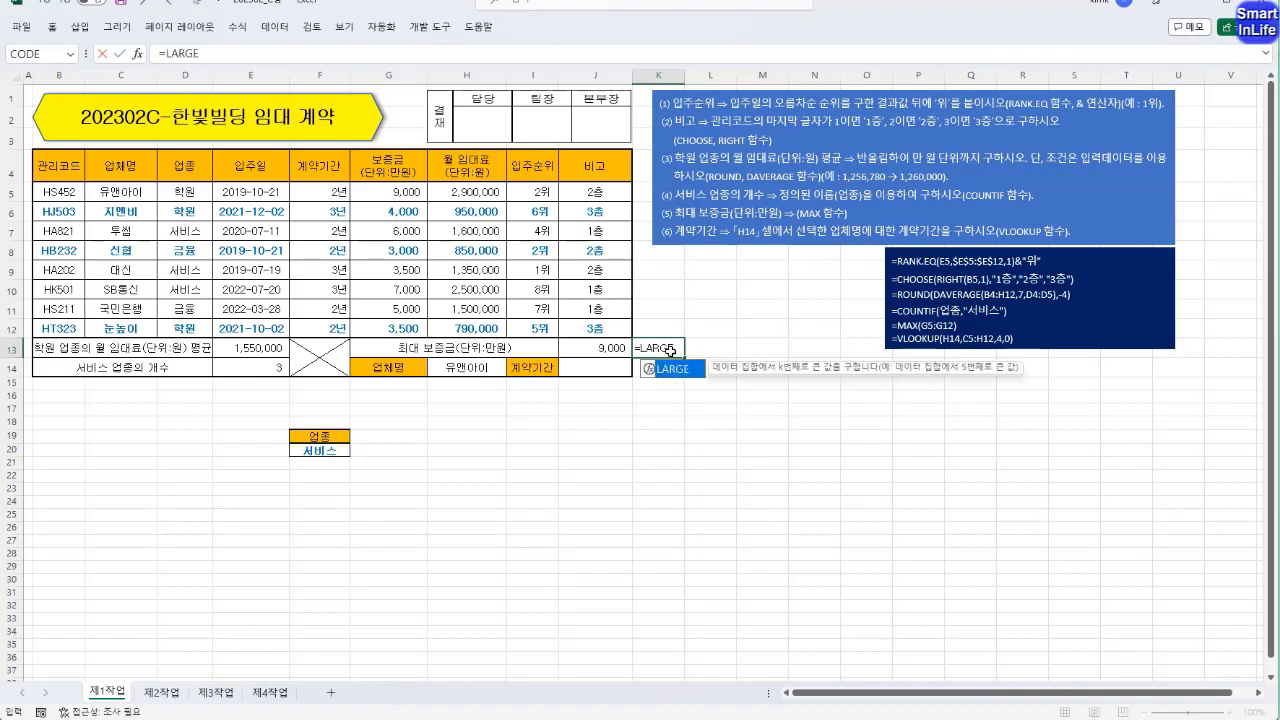
text(()
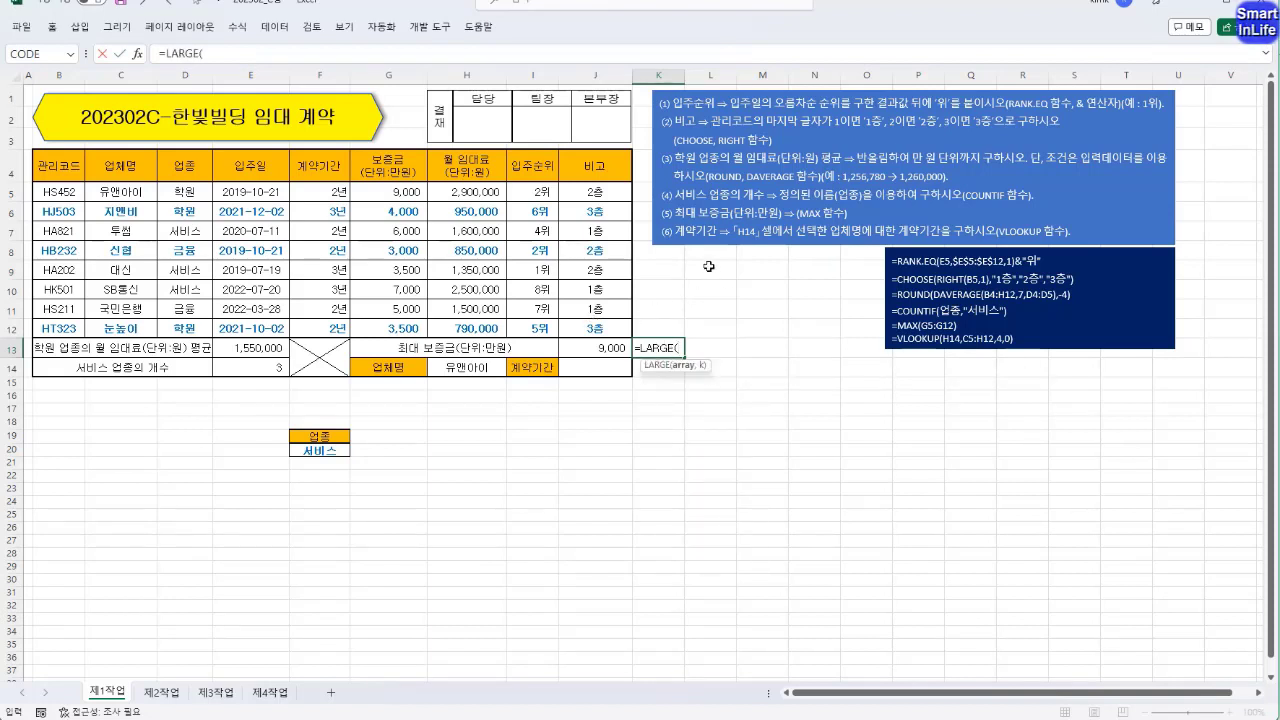
drag(410, 191, 422, 336)
text(,1)
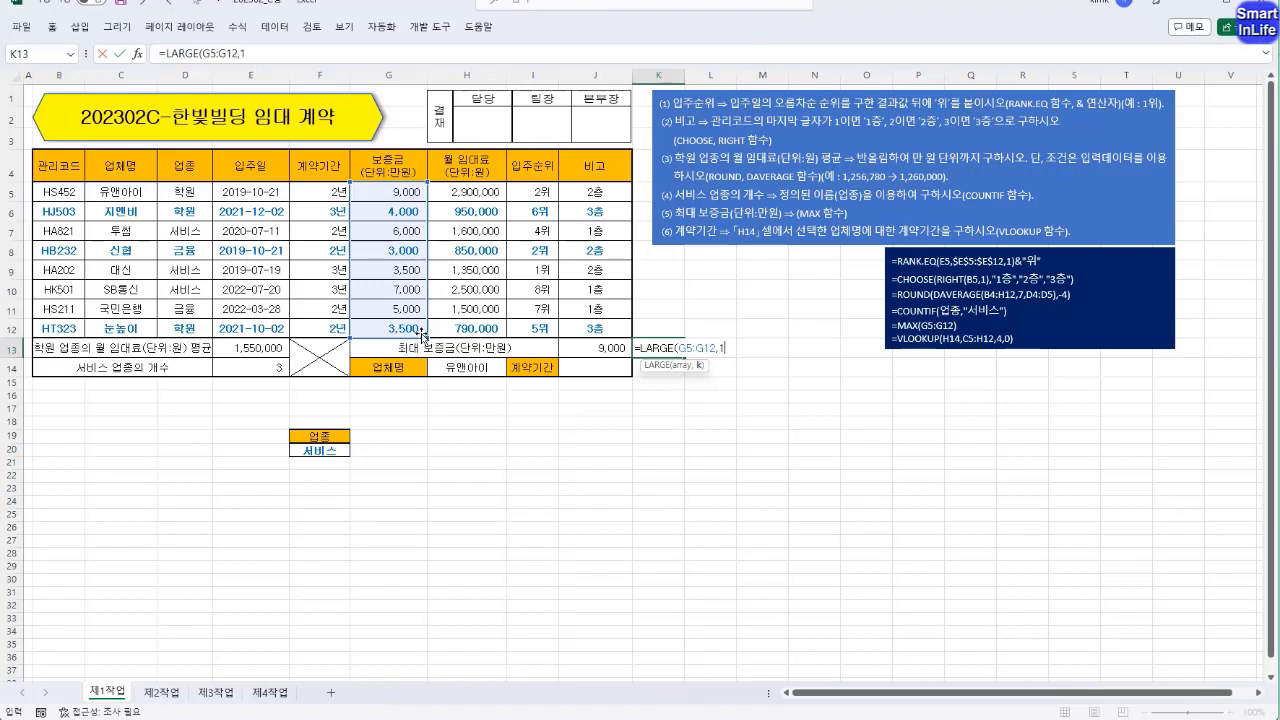
key(Return)
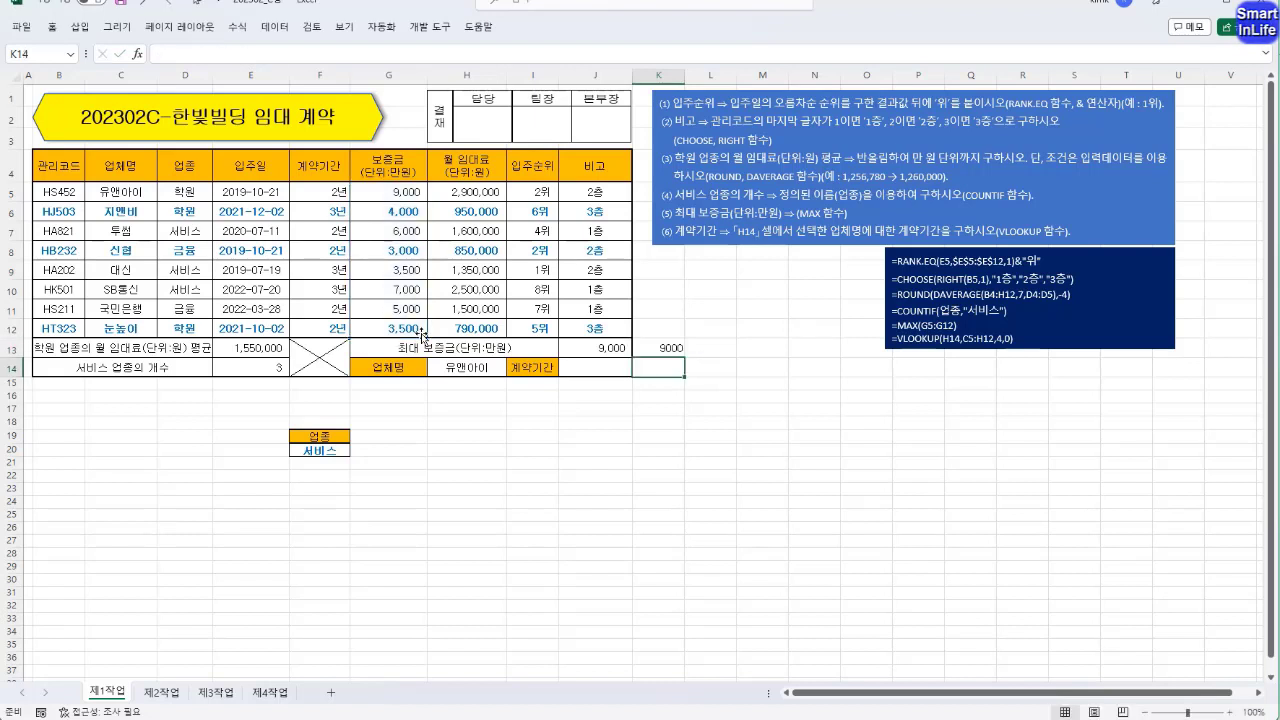
click(600, 350)
click(652, 348)
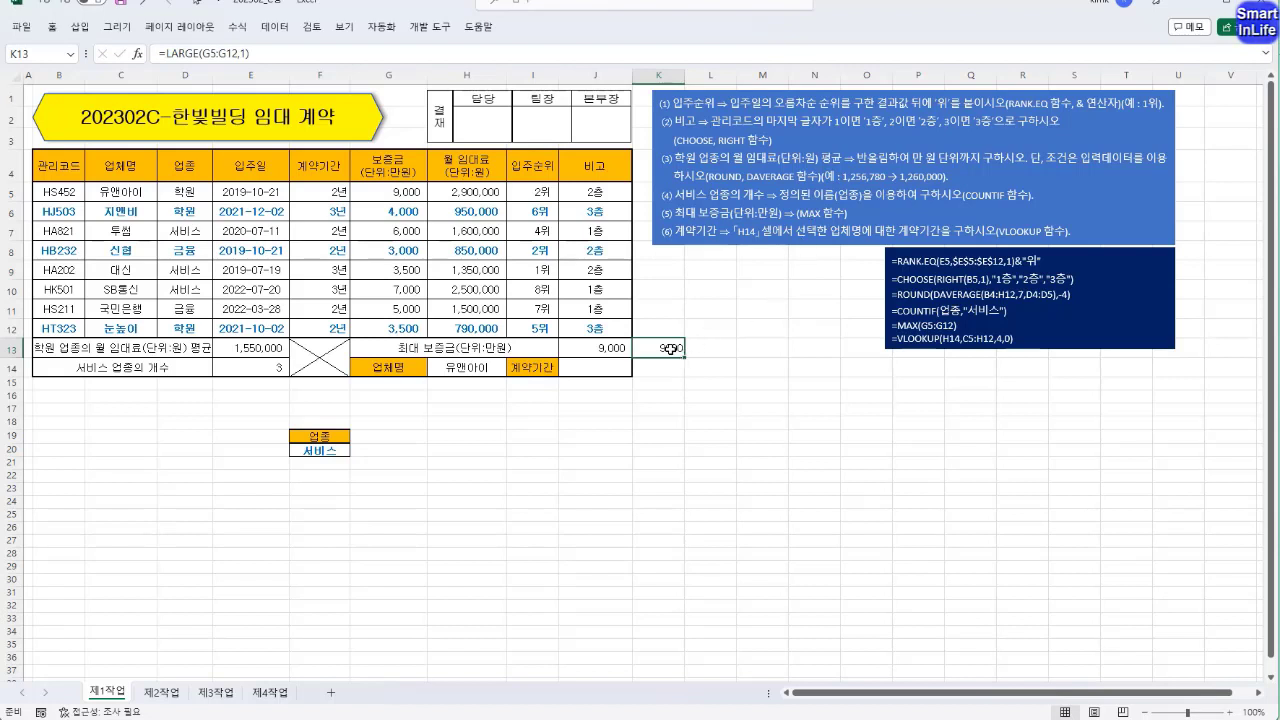
Look up the contract period in J14 with VLOOKUP, using lookup value H14, table C5:J12, column 4 and exact match FALSE.
click(592, 366)
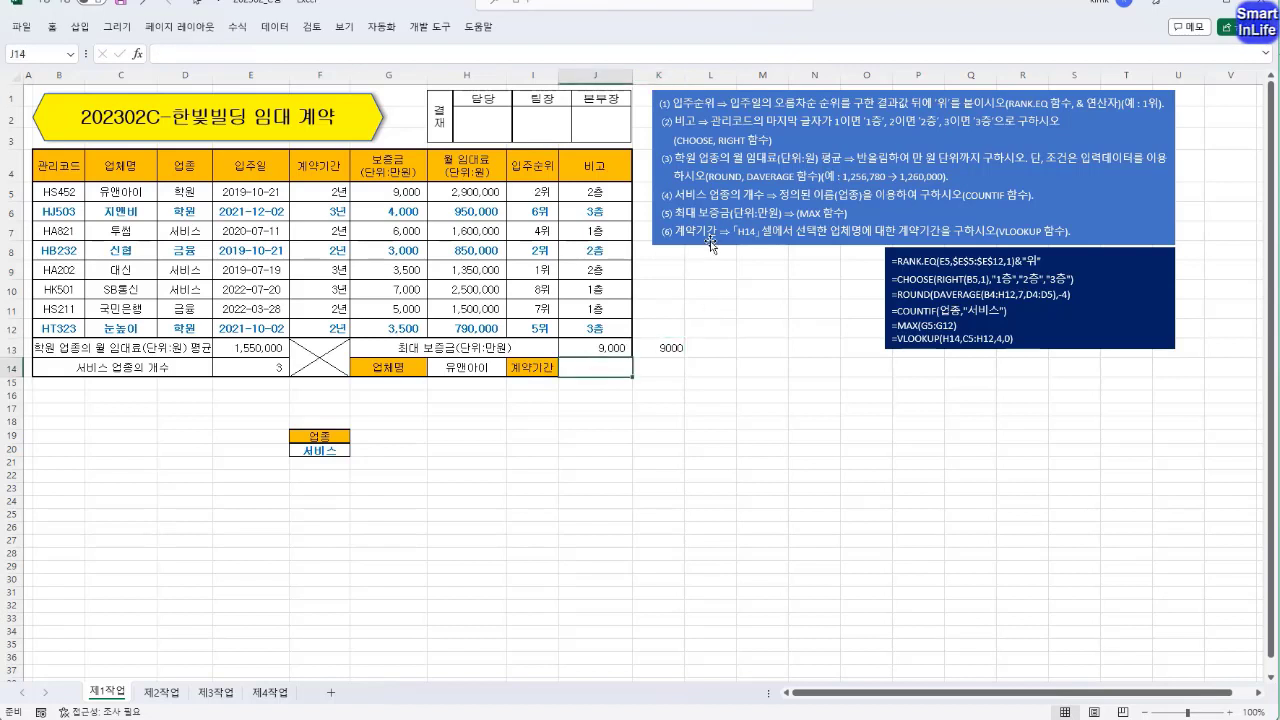
click(400, 366)
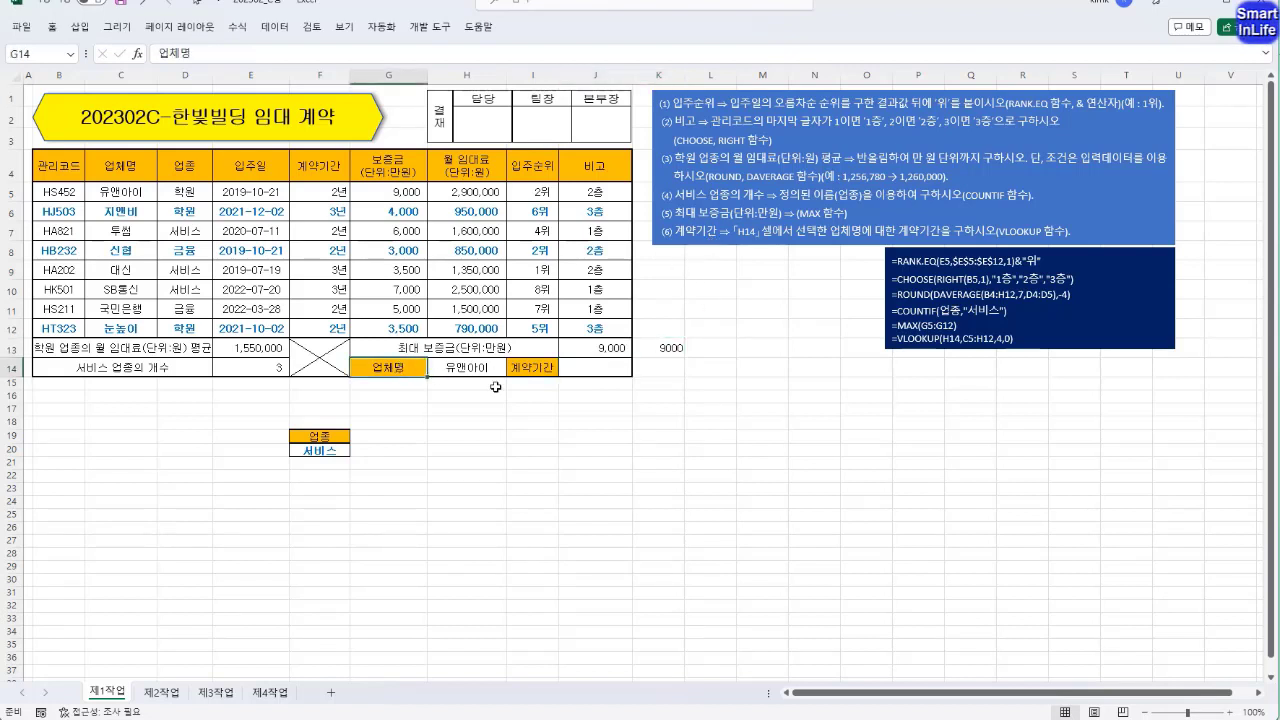
click(580, 366)
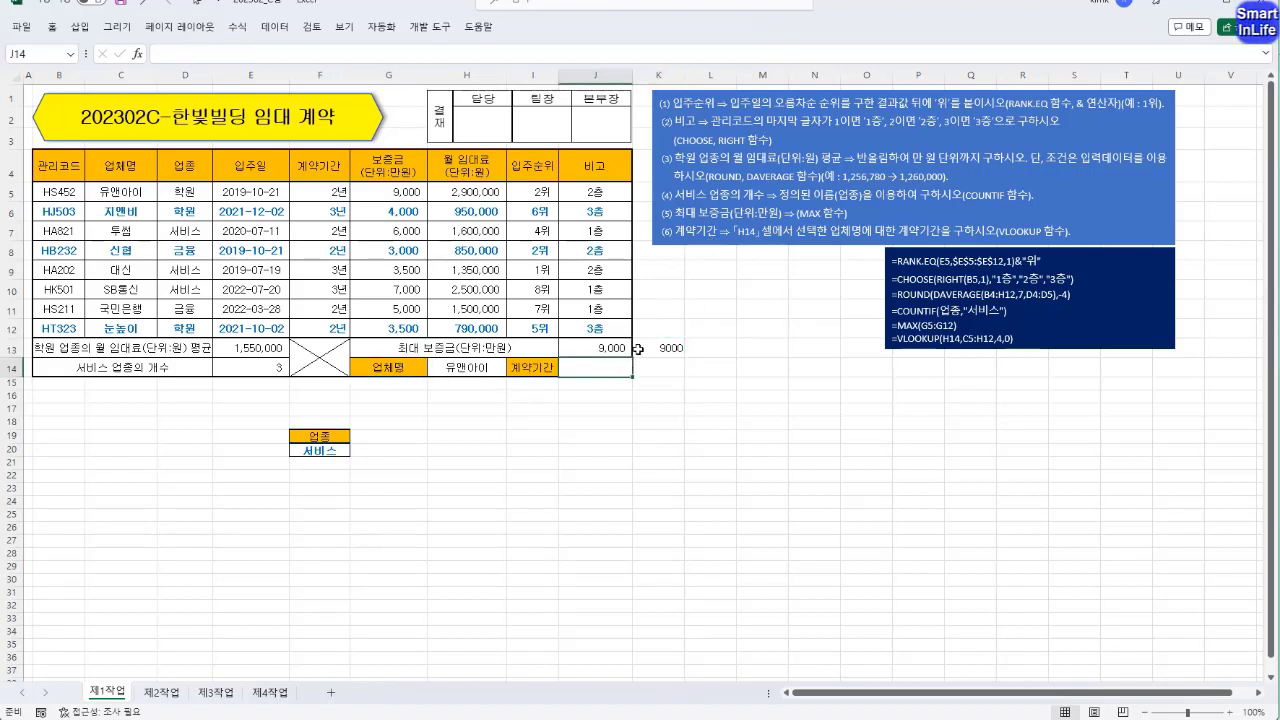
text(=vl)
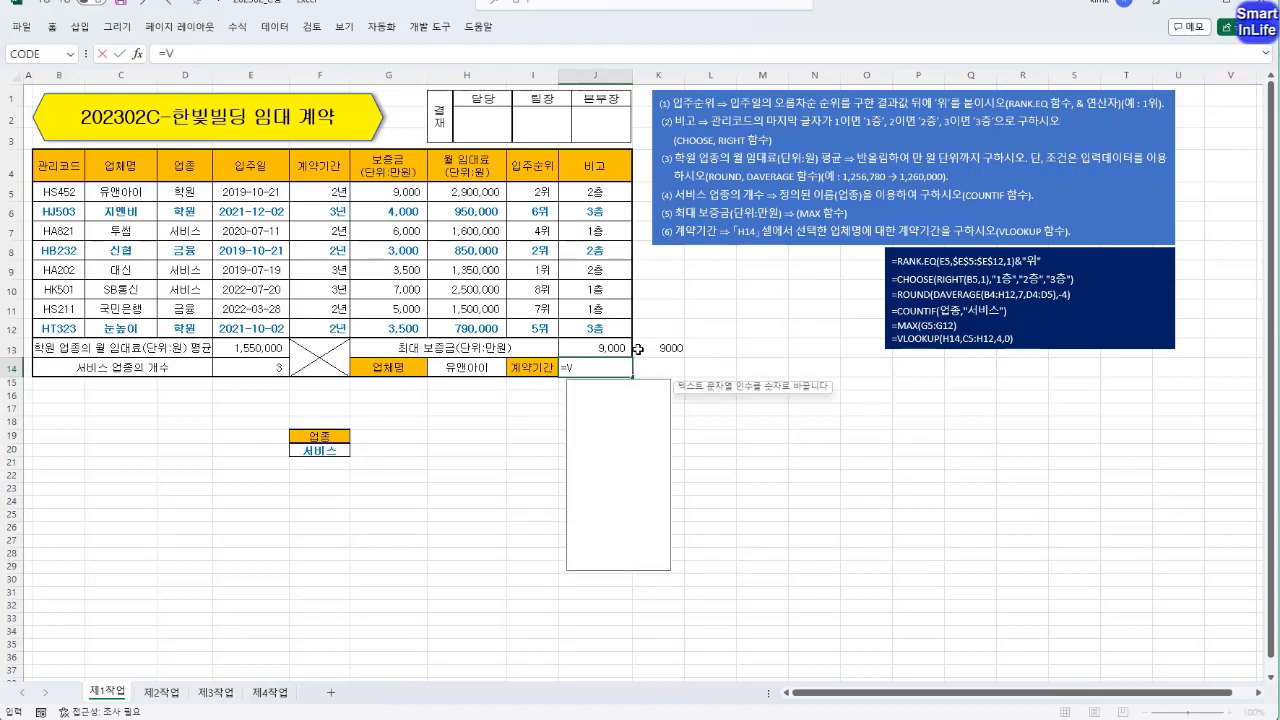
key(Tab)
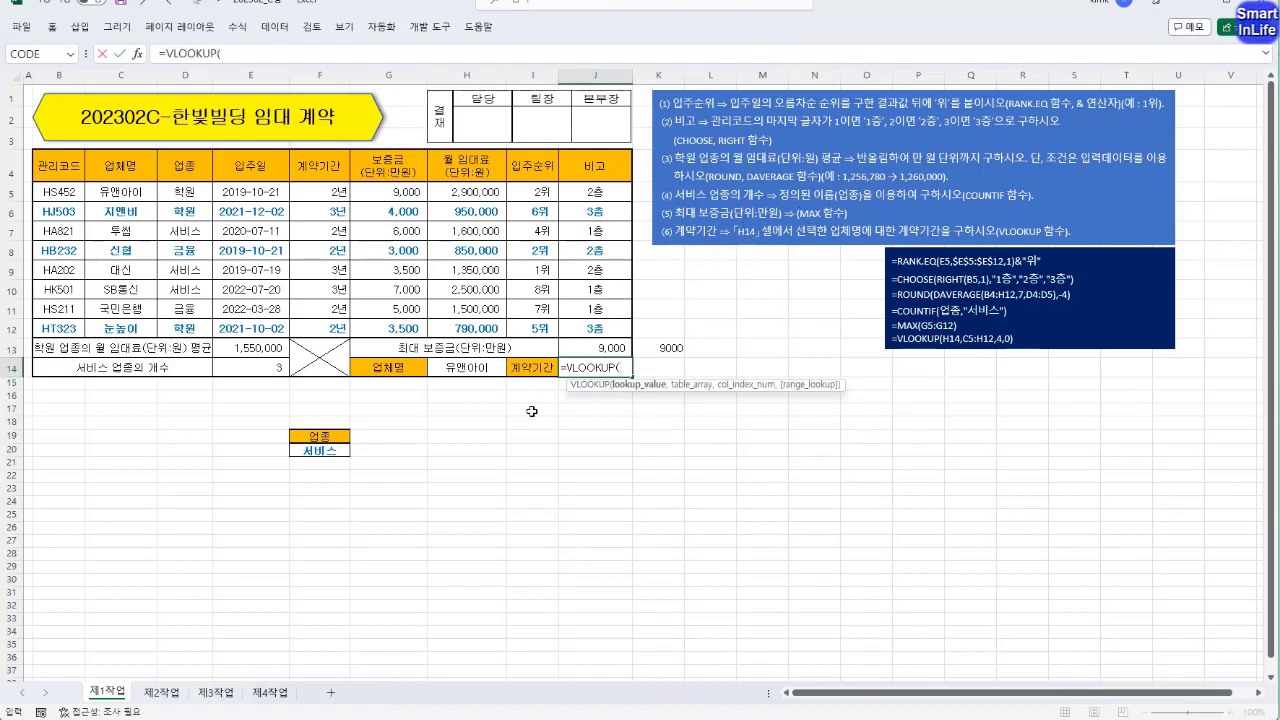
click(627, 369)
click(472, 367)
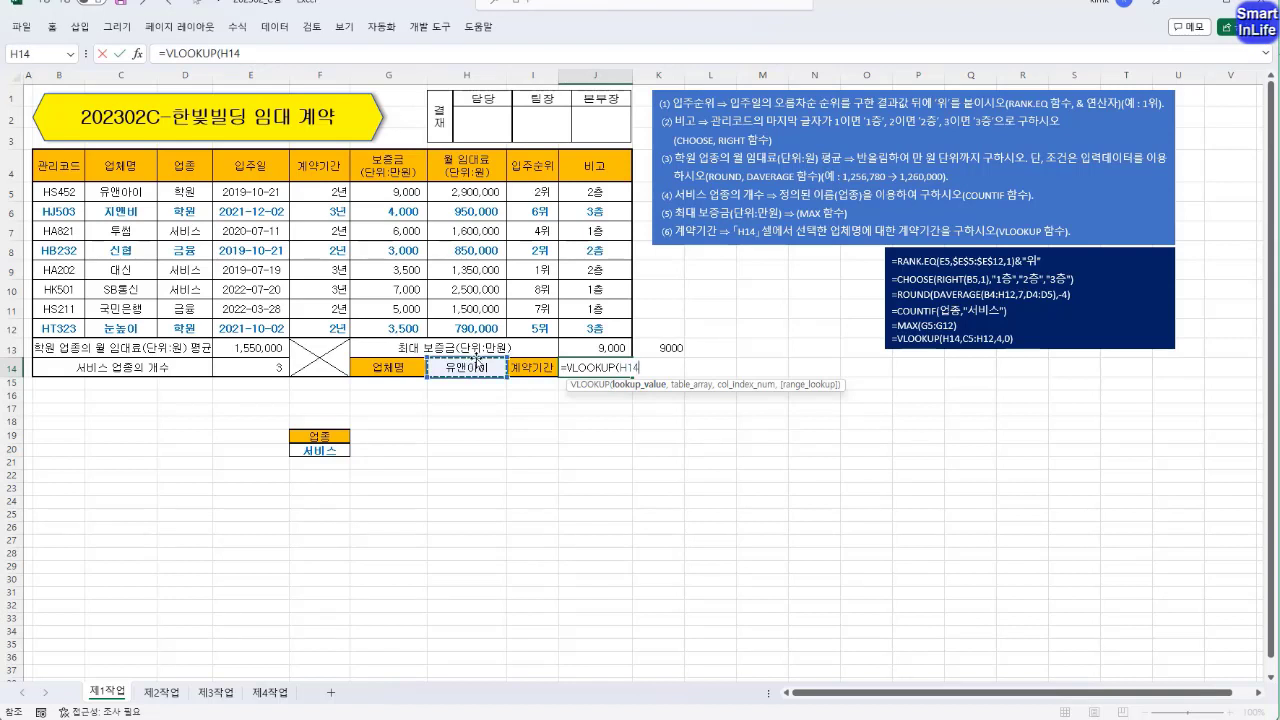
text(,)
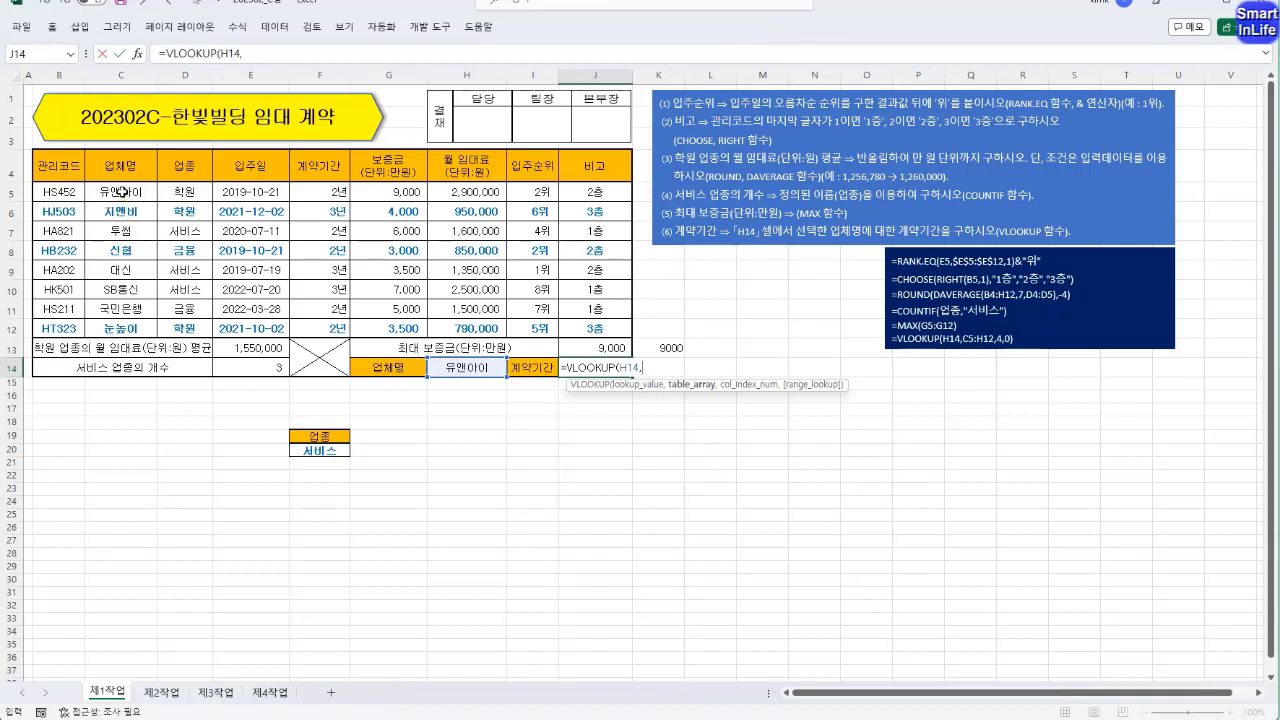
drag(121, 191, 624, 333)
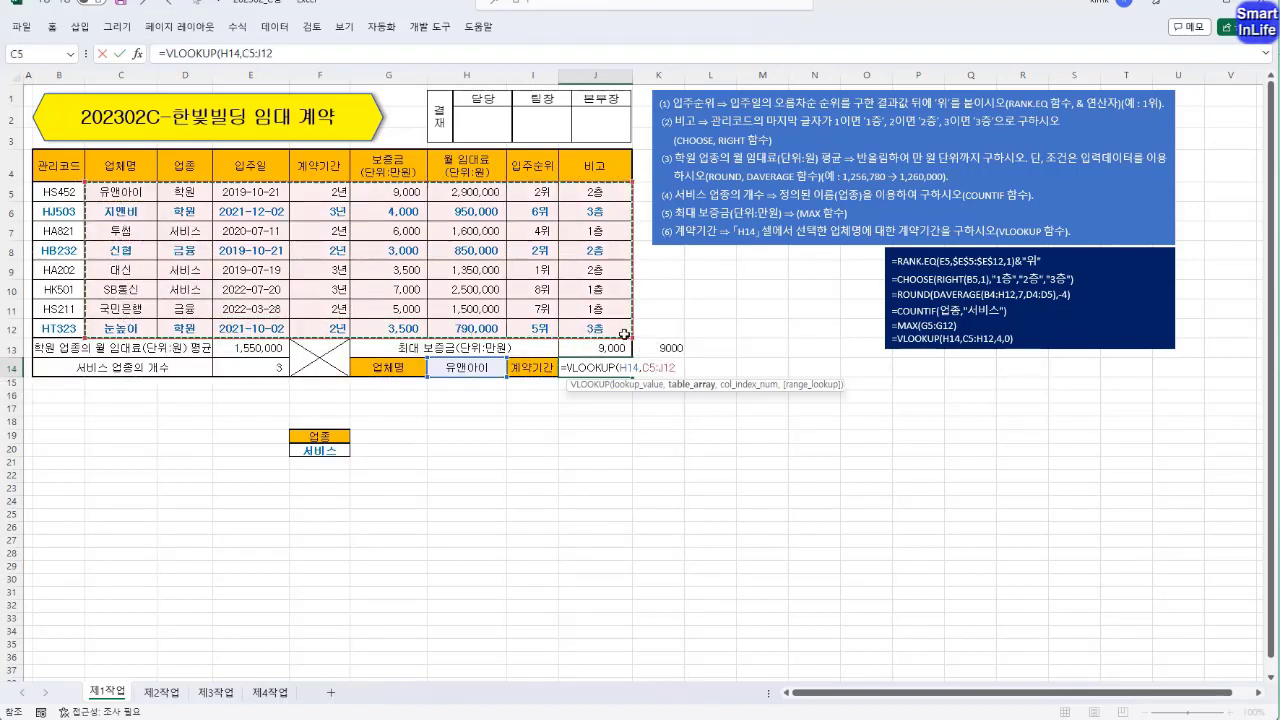
text(,4)
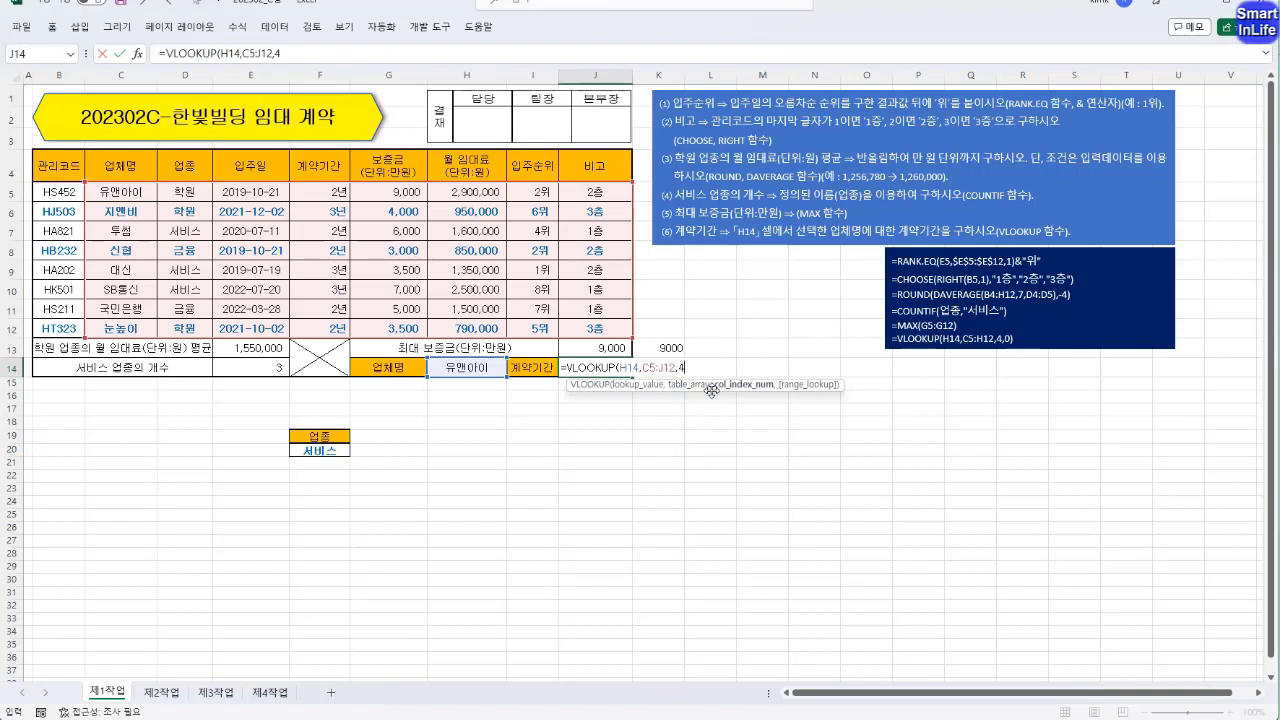
text(,)
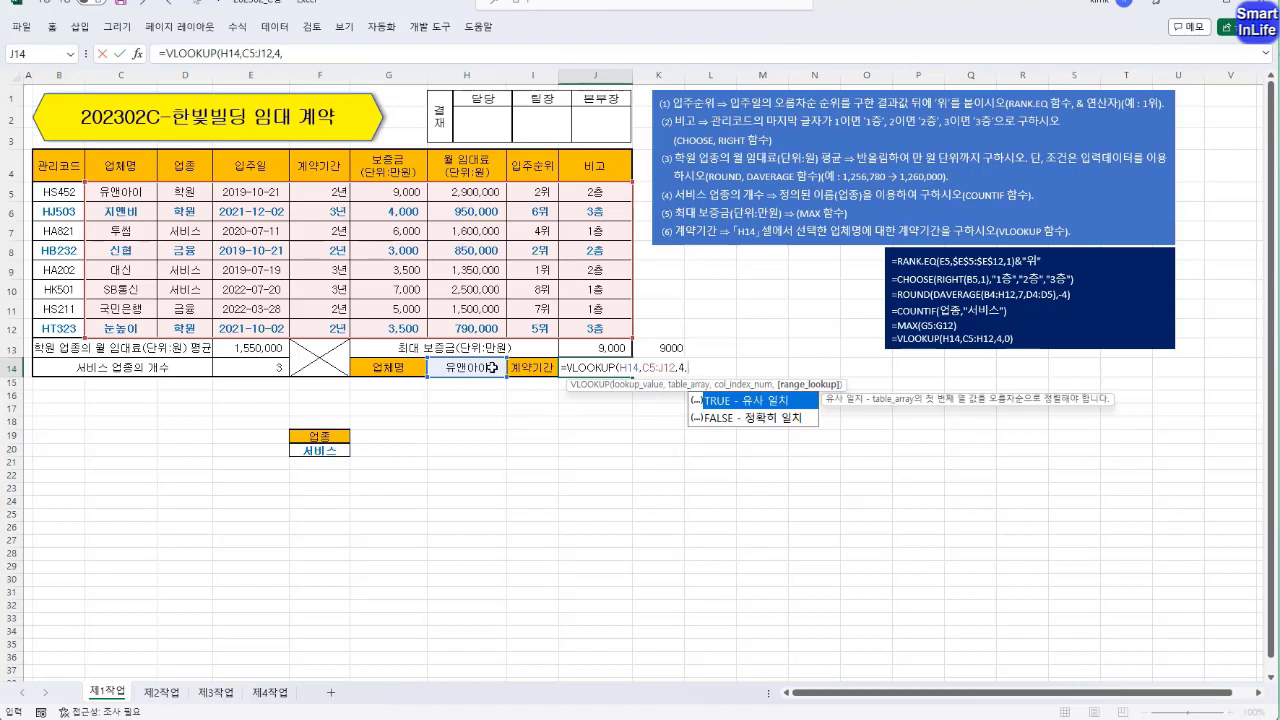
click(749, 424)
double_click(749, 418)
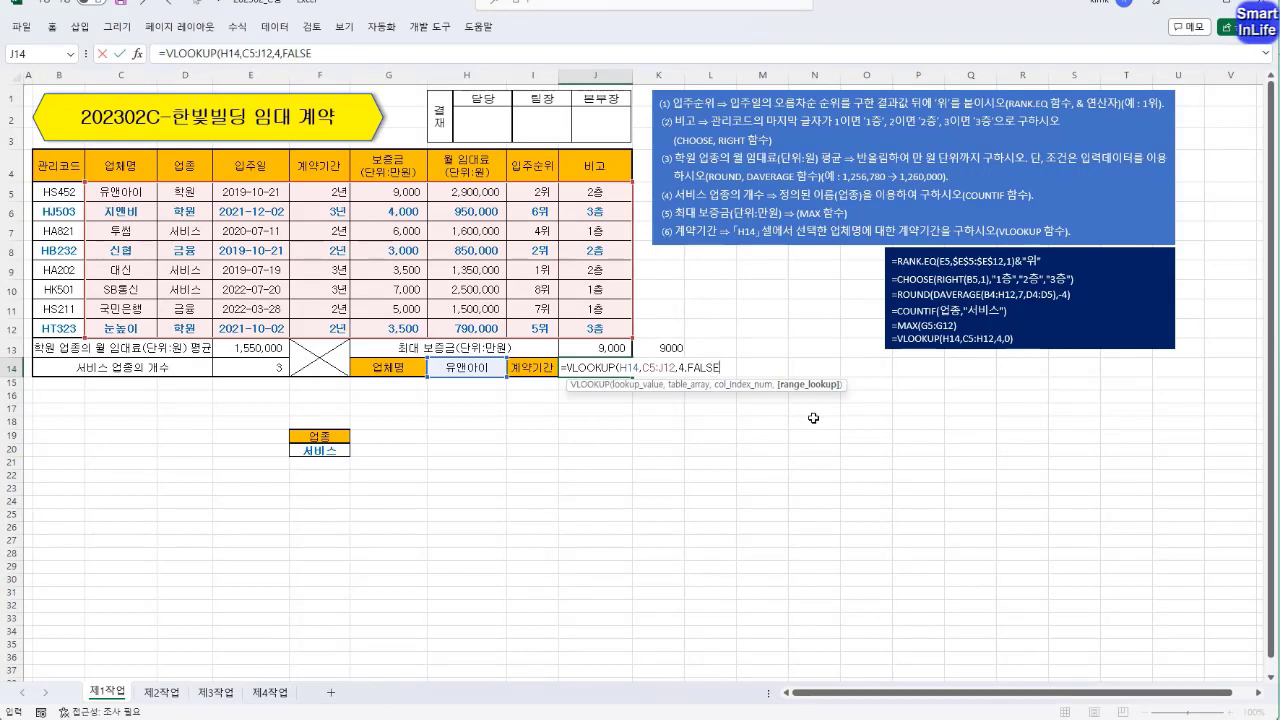
key(Return)
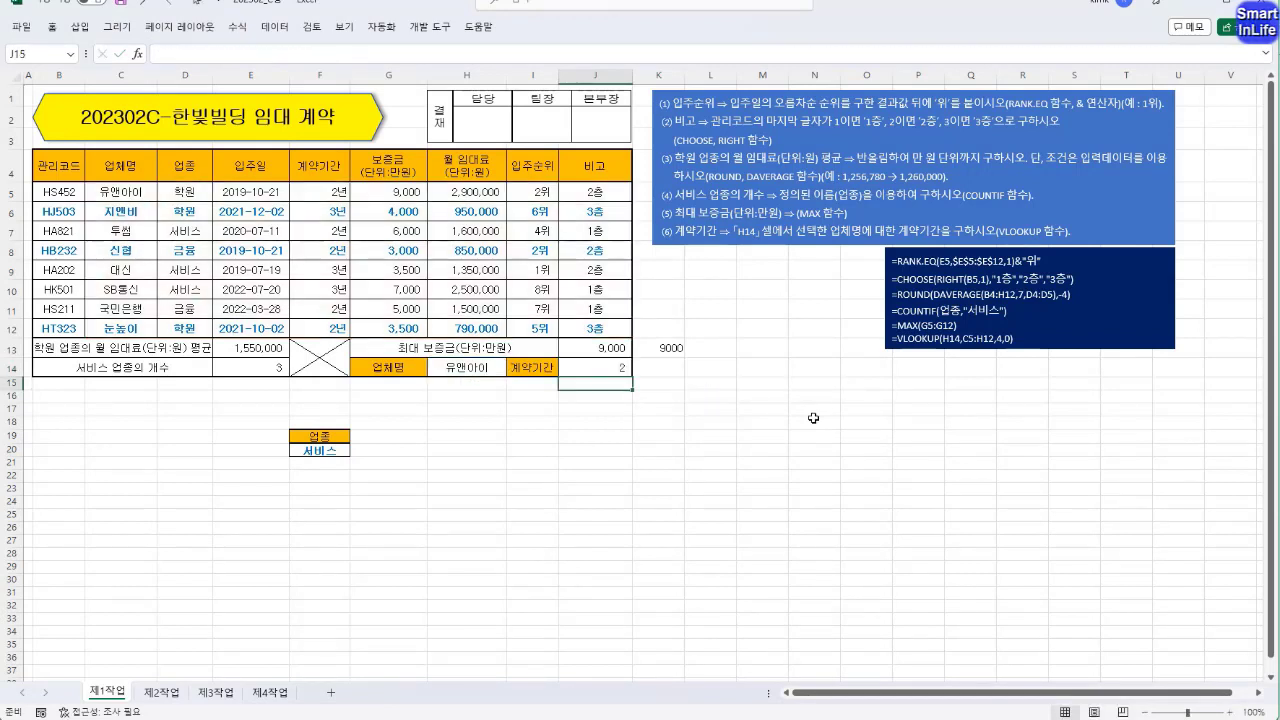
click(607, 367)
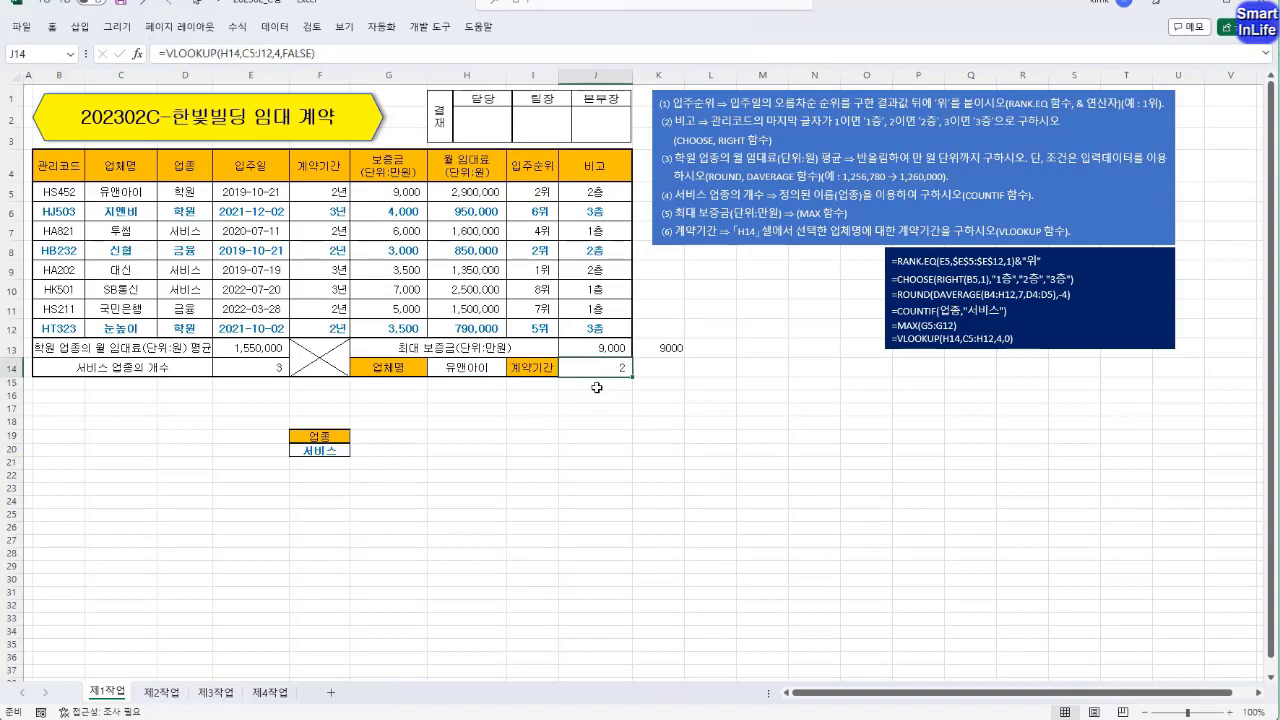
click(603, 425)
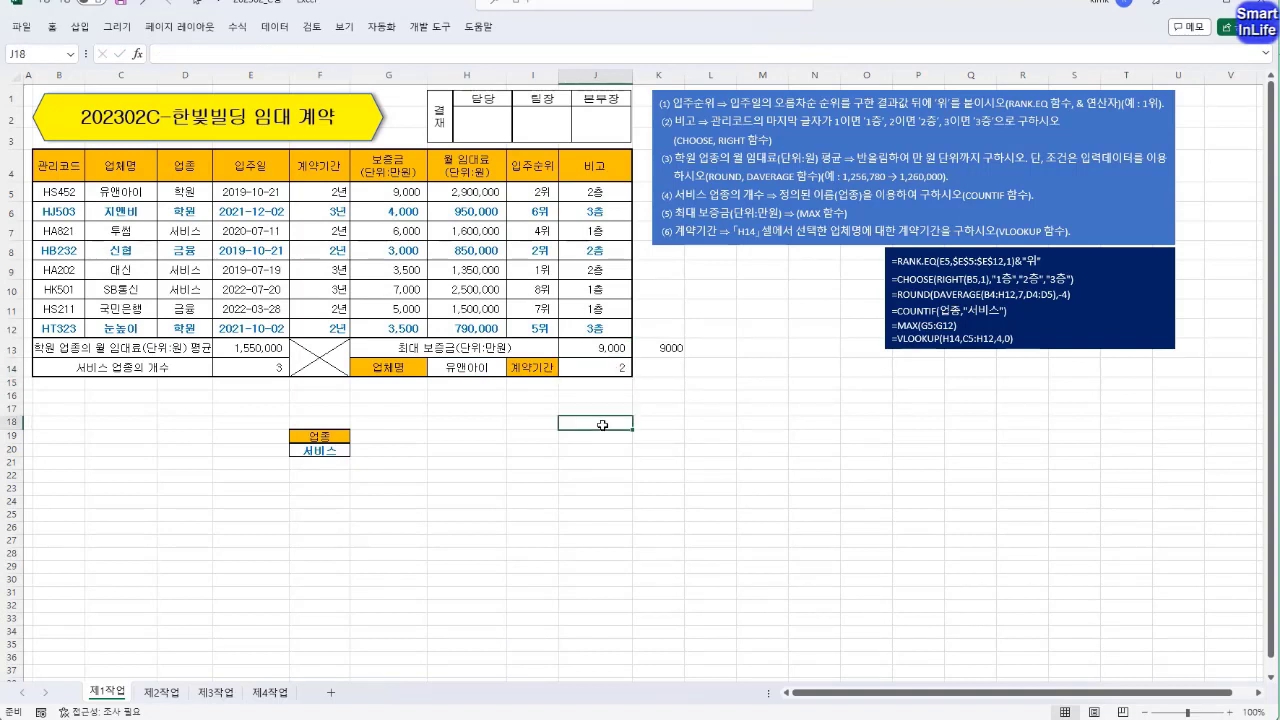
click(665, 420)
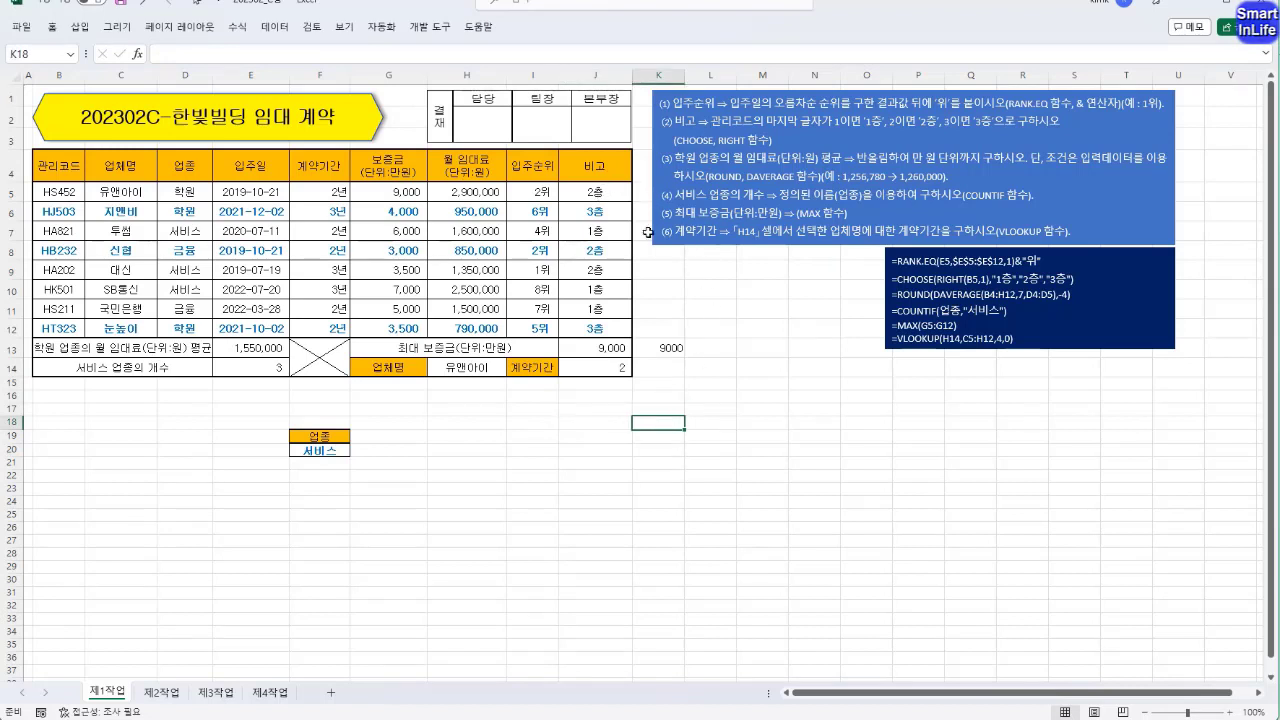
click(664, 410)
click(664, 397)
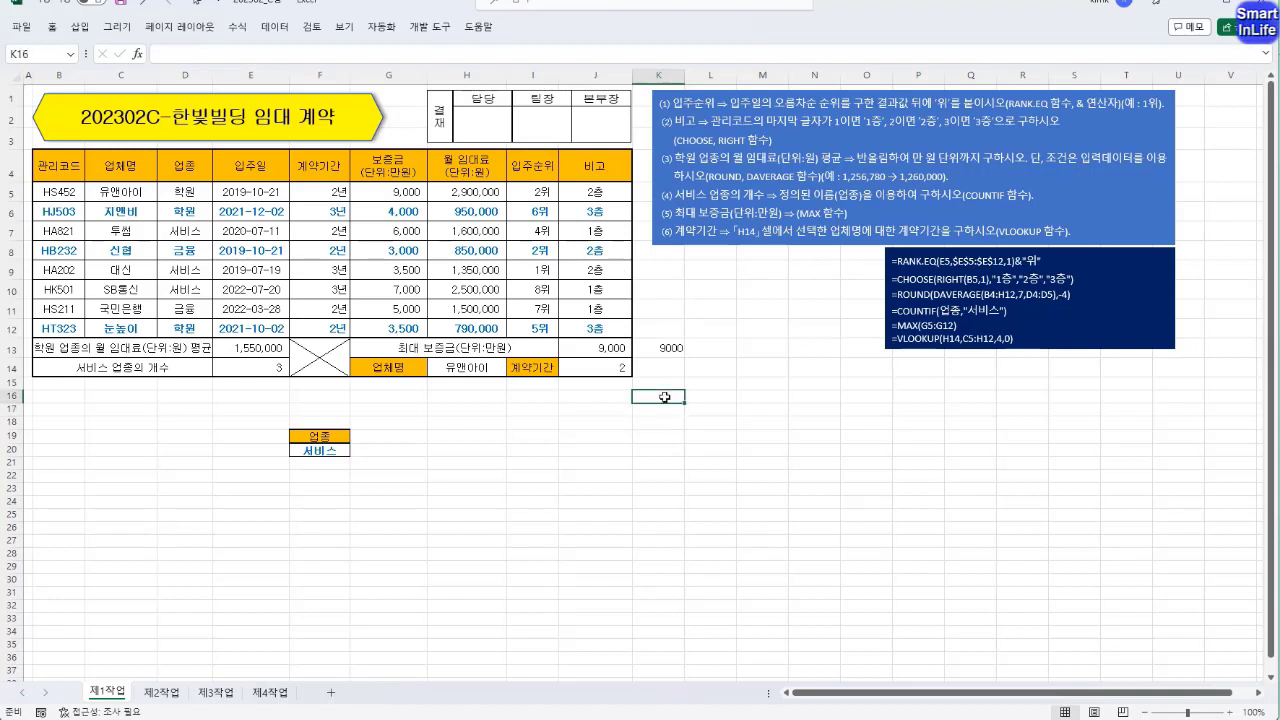